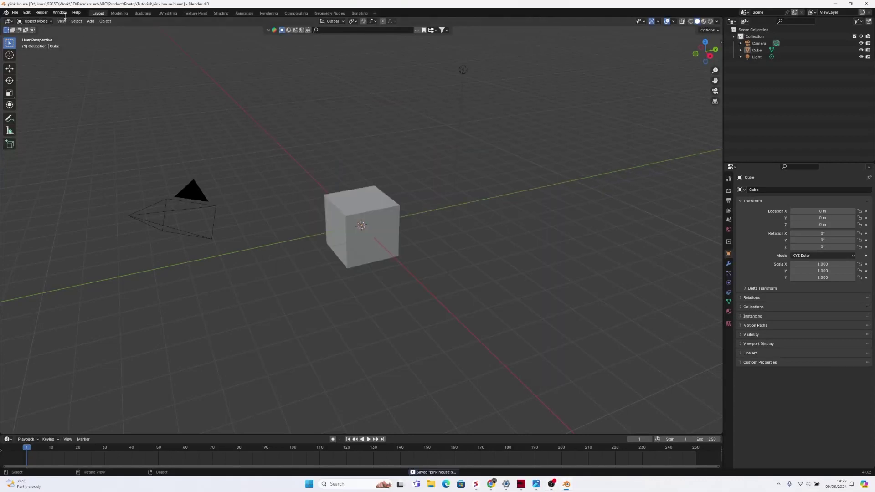
# Step: Toggle Blender to fullscreen and delete the default camera and light
pyautogui.click(60, 12)
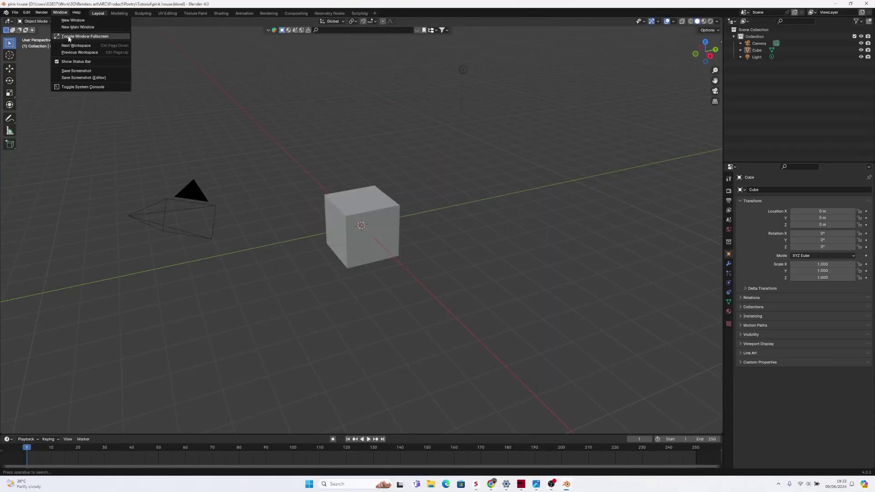
pyautogui.click(73, 36)
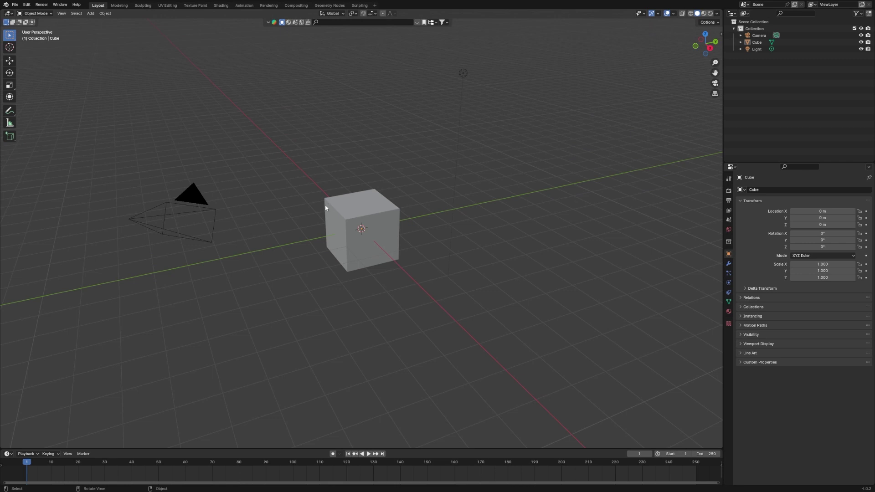
pyautogui.moveTo(137, 162); pyautogui.dragTo(226, 288)
pyautogui.keyDown('shift'); pyautogui.moveTo(433, 72); pyautogui.dragTo(498, 154); pyautogui.keyUp('shift')
pyautogui.press('x')
pyautogui.click(499, 155)
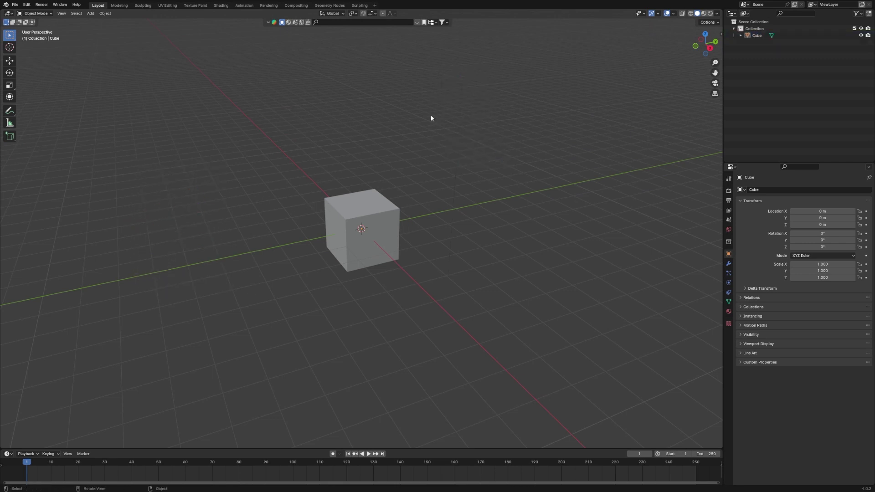
# Step: Lower the cube along Z to about −1.0059 m, undoing an accidental height scale
pyautogui.click(379, 216)
pyautogui.press('KP_1')
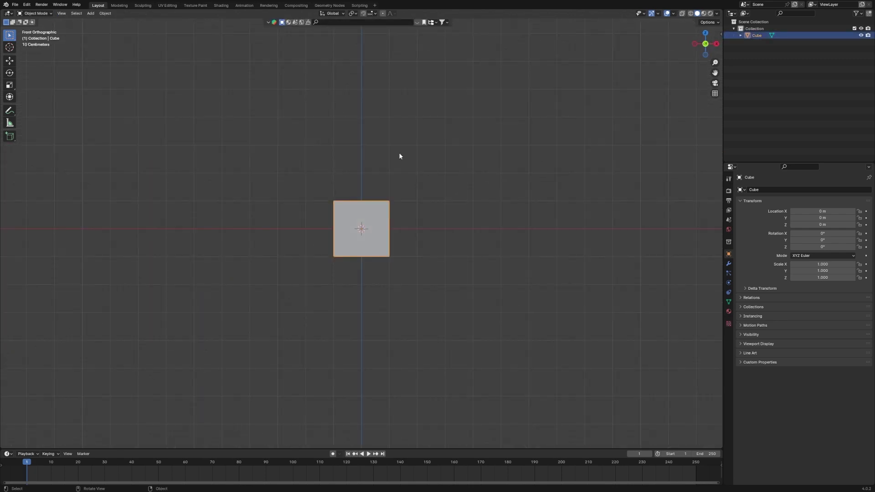
pyautogui.press('s')
pyautogui.press('z')
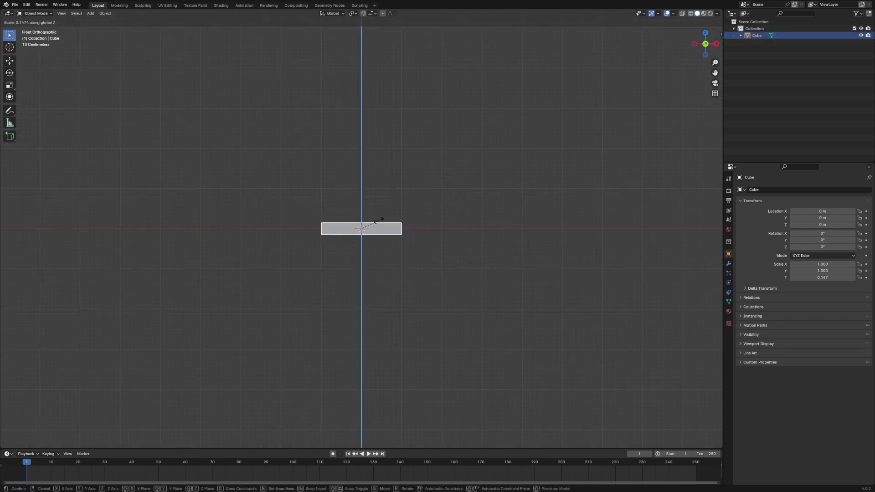
pyautogui.click(403, 220)
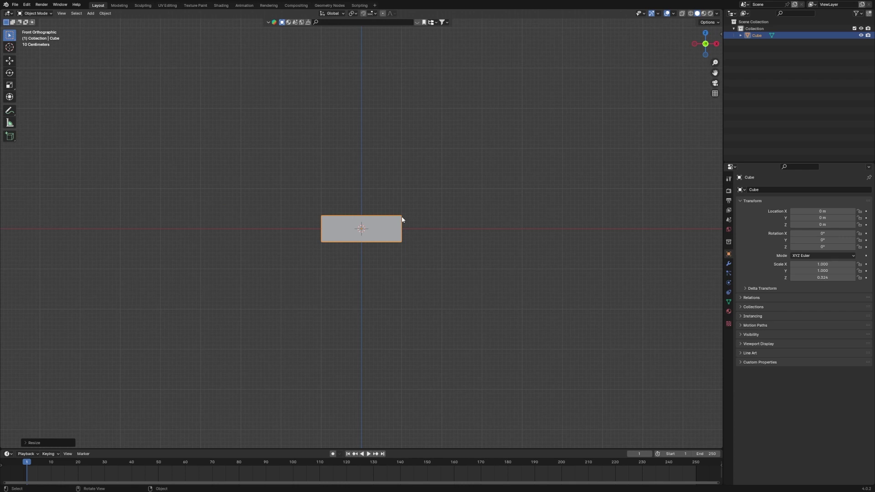
pyautogui.hotkey('ctrl', 'z')
pyautogui.press('g')
pyautogui.press('Escape')
pyautogui.press('g')
pyautogui.press('z')
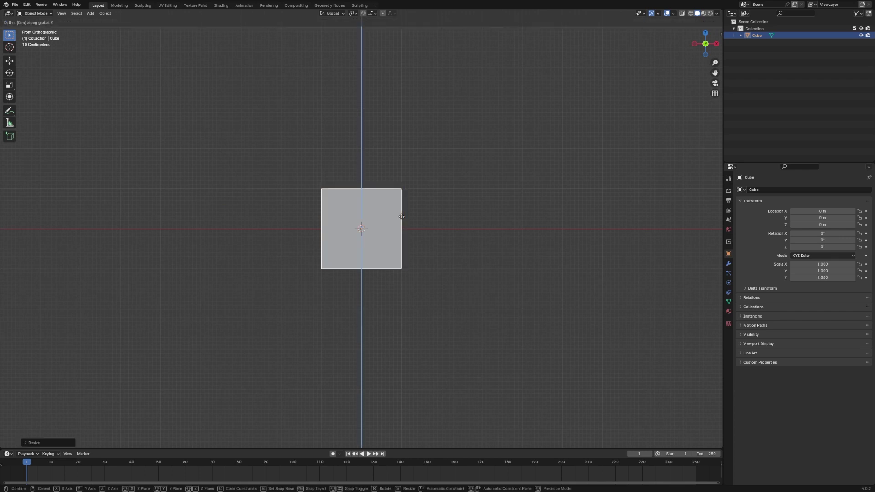
pyautogui.click(402, 258)
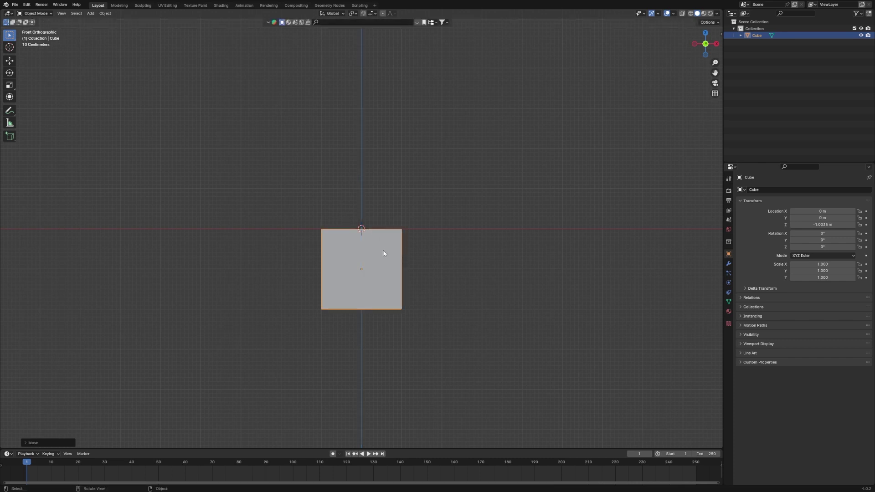
# Step: Stretch the cube along Y to a scale of about 7.586 and enter Edit Mode
pyautogui.moveTo(384, 254); pyautogui.dragTo(401, 289, button='middle')
pyautogui.press('s')
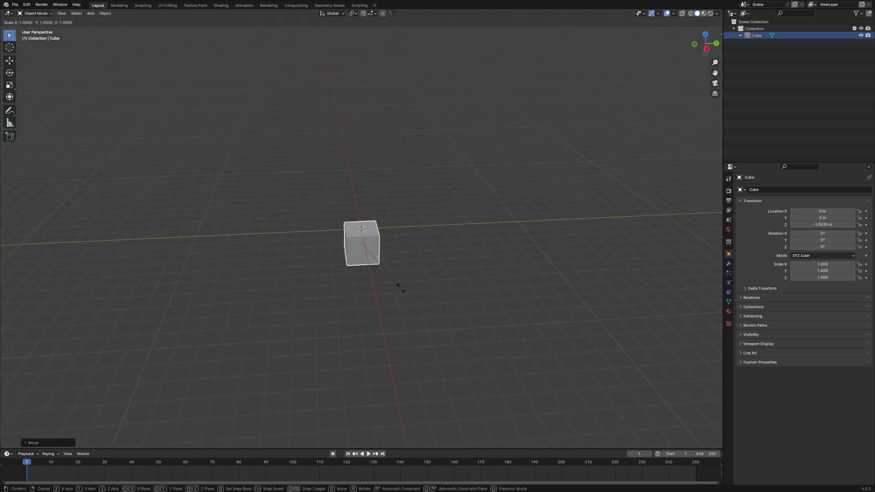
pyautogui.press('y')
pyautogui.click(83, 276)
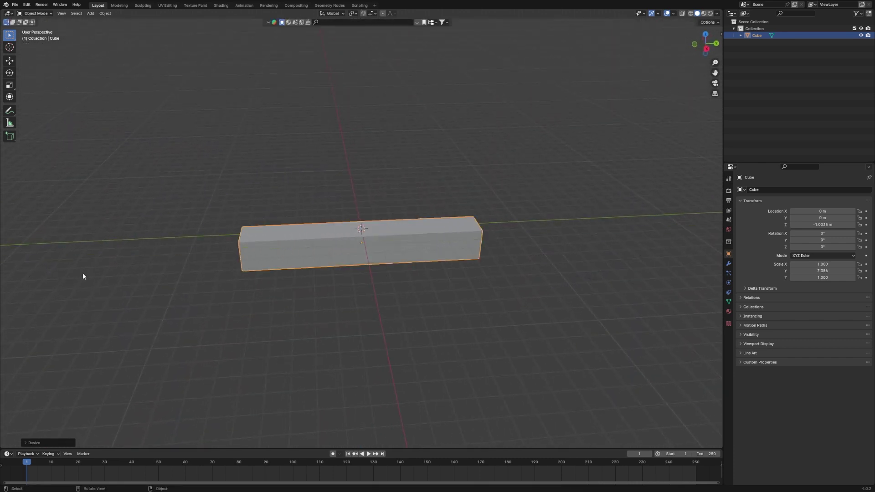
pyautogui.moveTo(204, 247); pyautogui.dragTo(368, 226, button='middle')
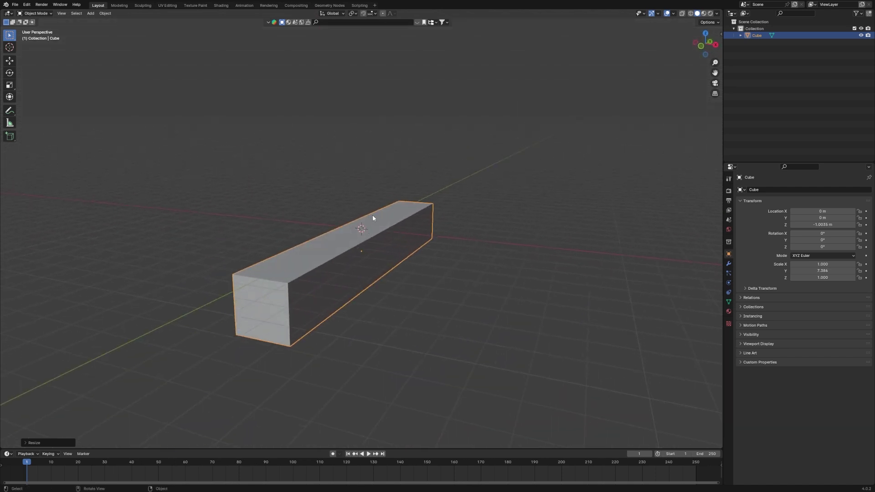
pyautogui.press('Tab')
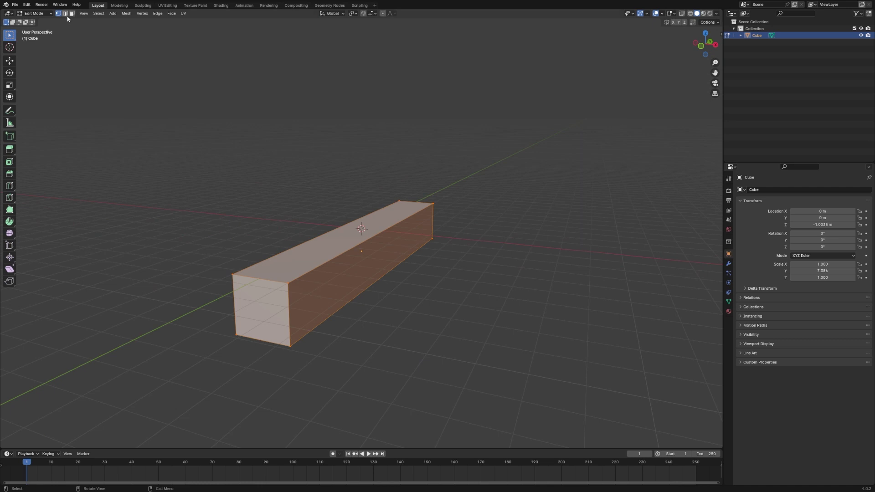
# Step: Move the bar's top face down along Z to make the bar flatter
pyautogui.press('Tab')
pyautogui.press('Tab')
pyautogui.moveTo(303, 189); pyautogui.dragTo(367, 289, button='middle')
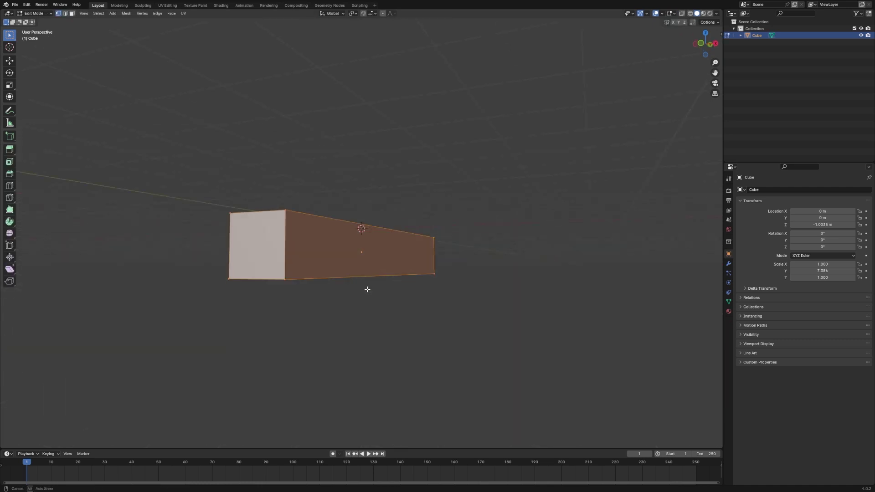
pyautogui.click(71, 14)
pyautogui.moveTo(203, 232); pyautogui.dragTo(410, 201, button='middle')
pyautogui.press('g')
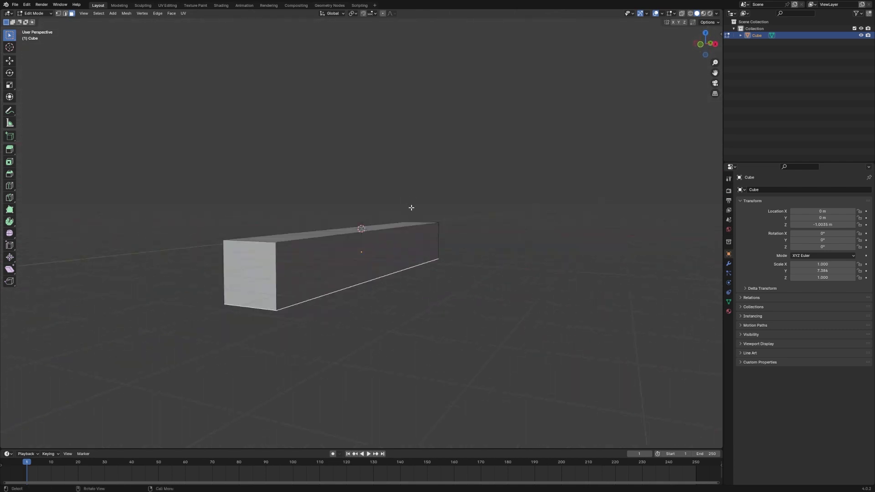
pyautogui.press('z')
pyautogui.click(422, 186)
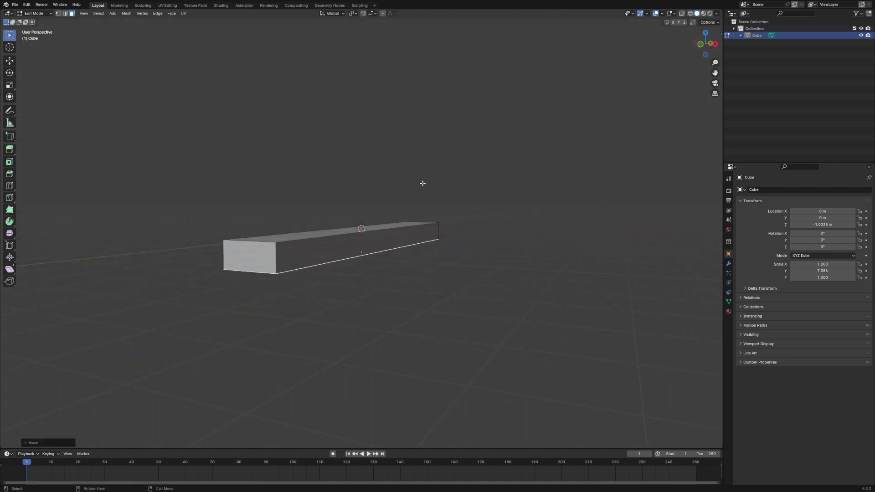
pyautogui.moveTo(423, 186); pyautogui.dragTo(336, 200, button='middle')
pyautogui.click(65, 14)
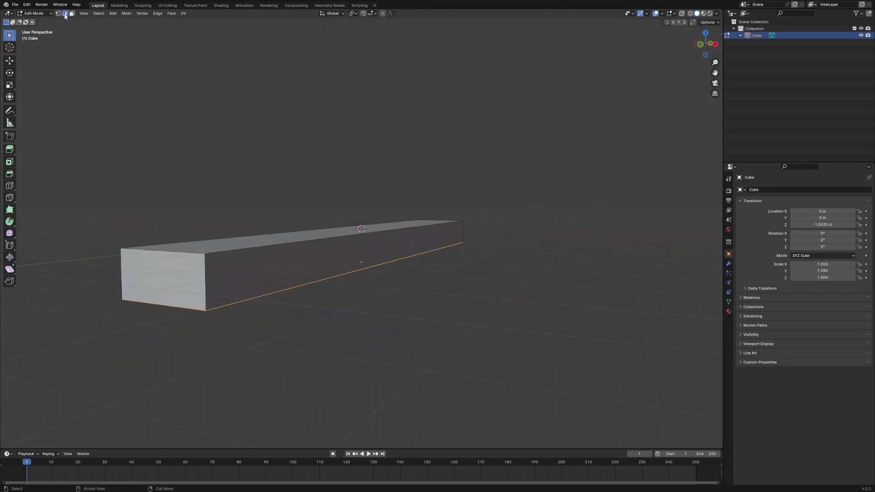
pyautogui.press('Tab')
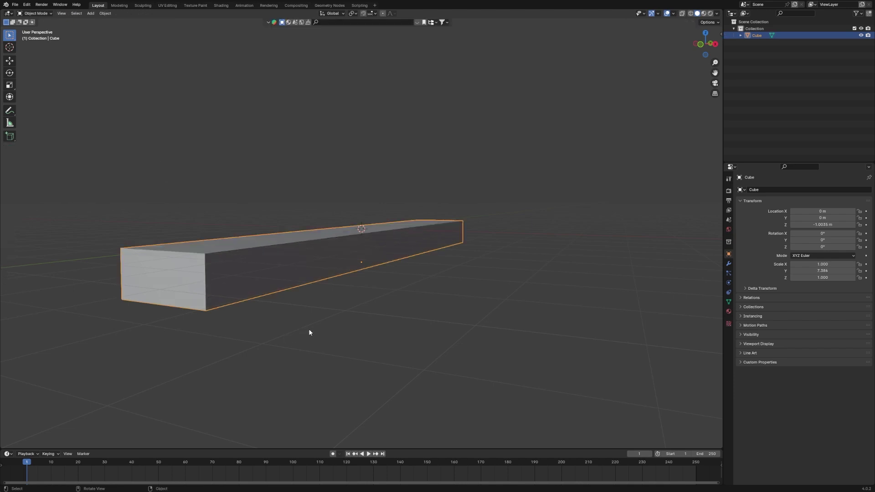
pyautogui.press('Tab')
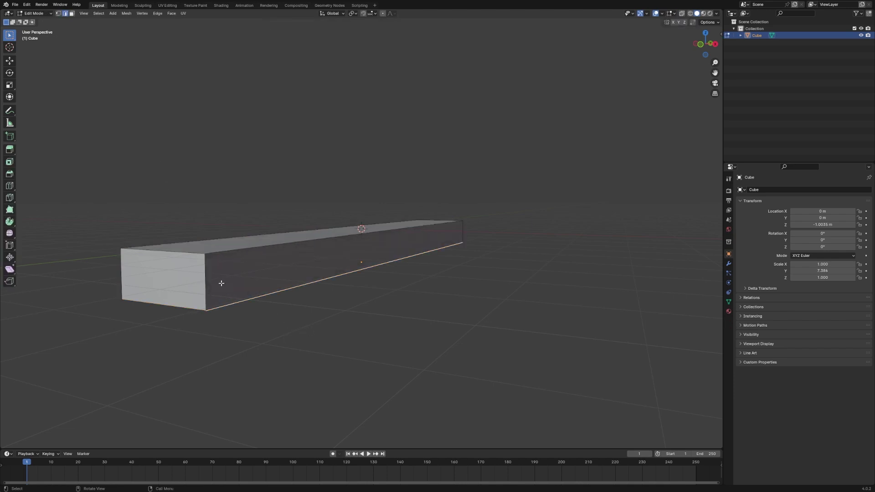
# Step: Add four evenly spaced horizontal loop cuts, plus one more loop near the top
pyautogui.hotkey('ctrl', 'r')
pyautogui.scroll(2, 213, 282)
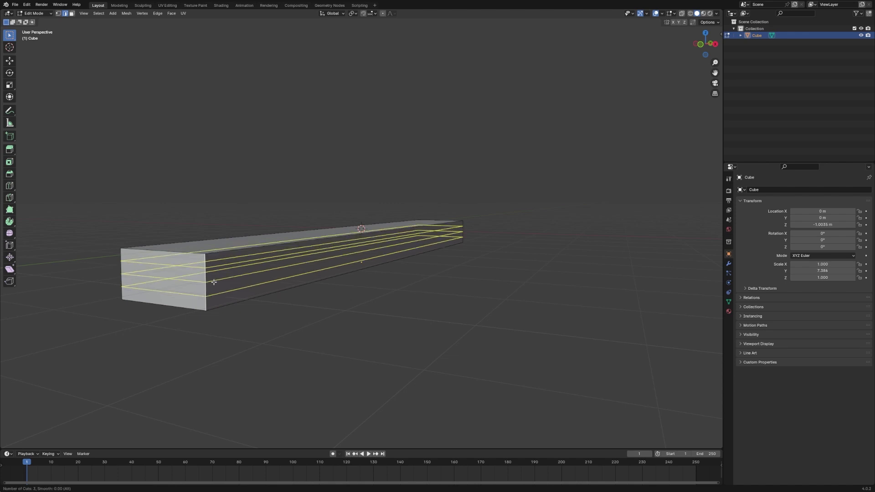
pyautogui.scroll(1, 214, 282)
pyautogui.click(214, 282)
pyautogui.rightClick(213, 282)
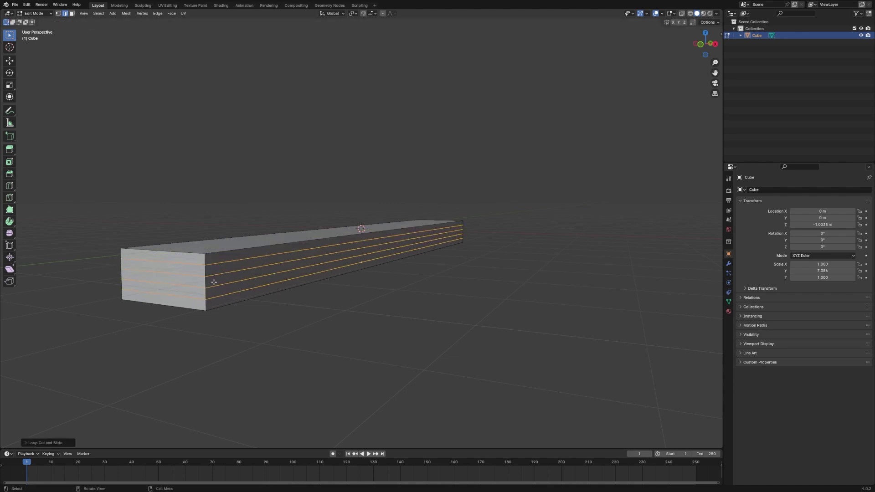
pyautogui.click(214, 288)
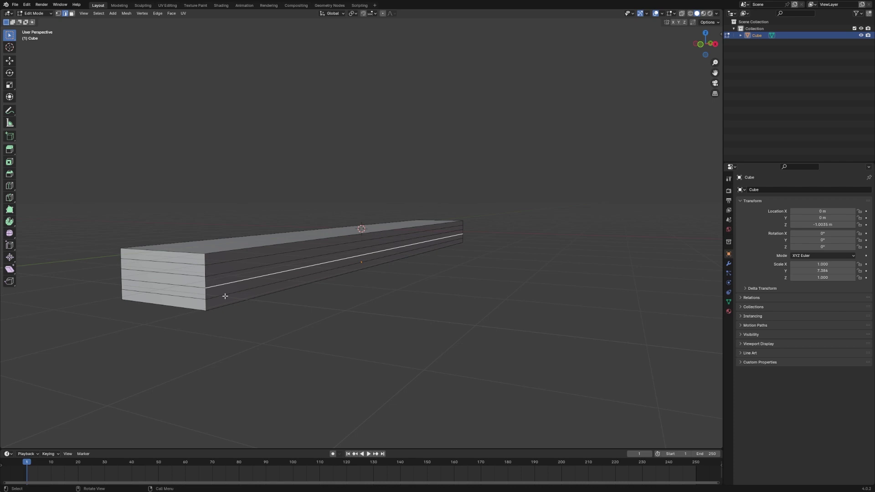
pyautogui.hotkey('ctrl', 'r')
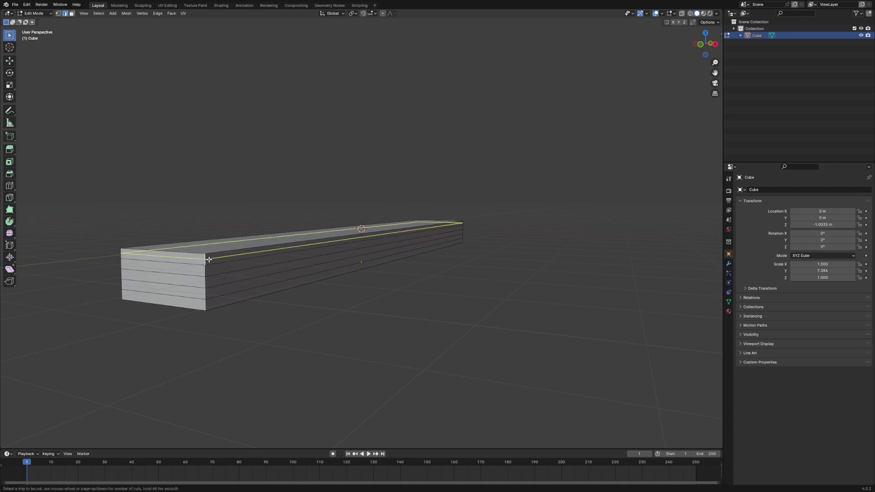
pyautogui.click(208, 259)
pyautogui.click(209, 260)
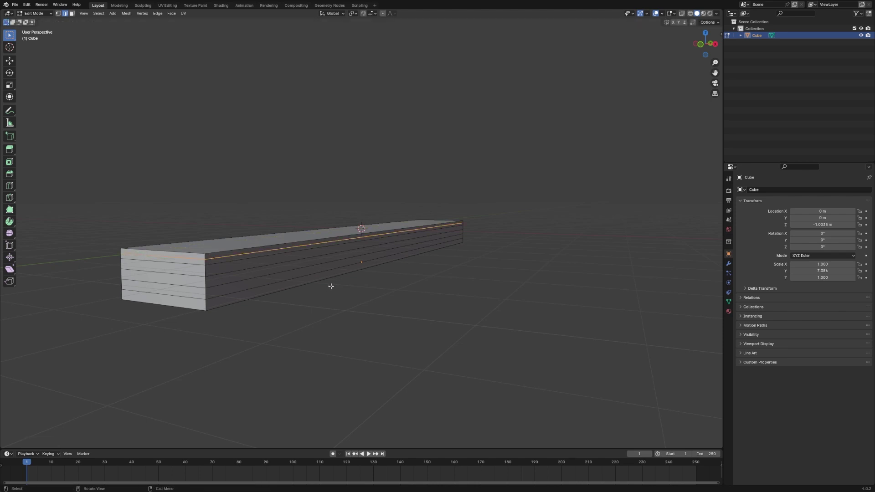
pyautogui.click(295, 207)
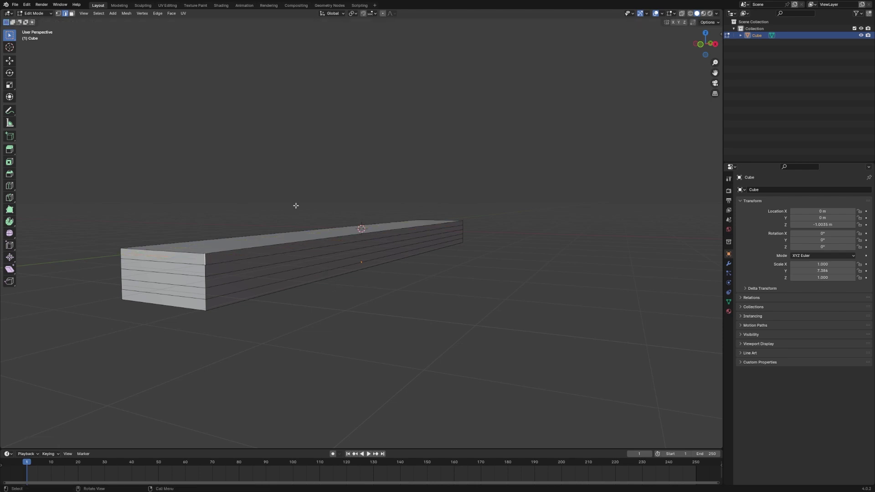
# Step: Extrude the bar's bottom side strip four times into stair-like ledges
pyautogui.click(72, 15)
pyautogui.click(243, 296)
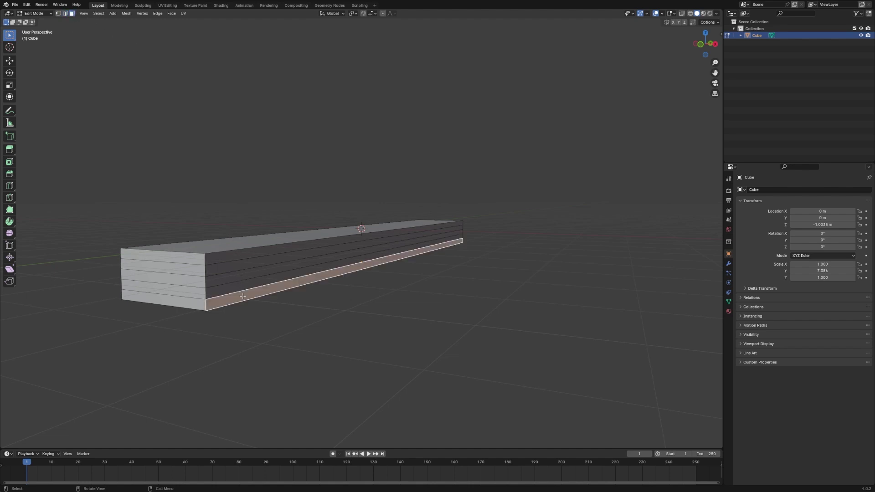
pyautogui.press('e')
pyautogui.click(241, 263)
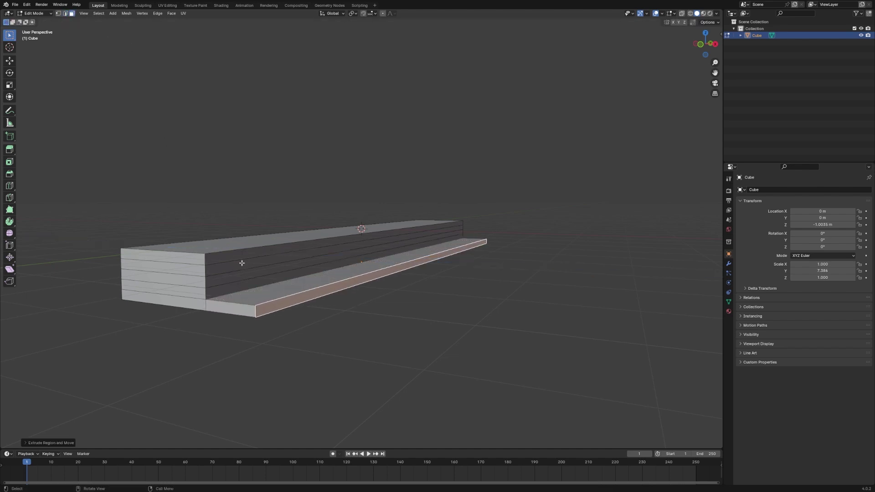
pyautogui.press('e')
pyautogui.click(304, 269)
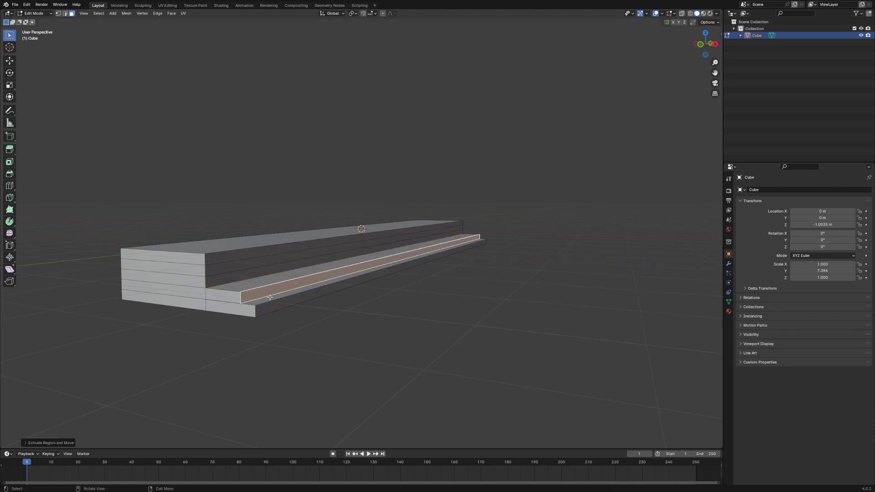
pyautogui.moveTo(304, 269); pyautogui.dragTo(317, 280, button='middle')
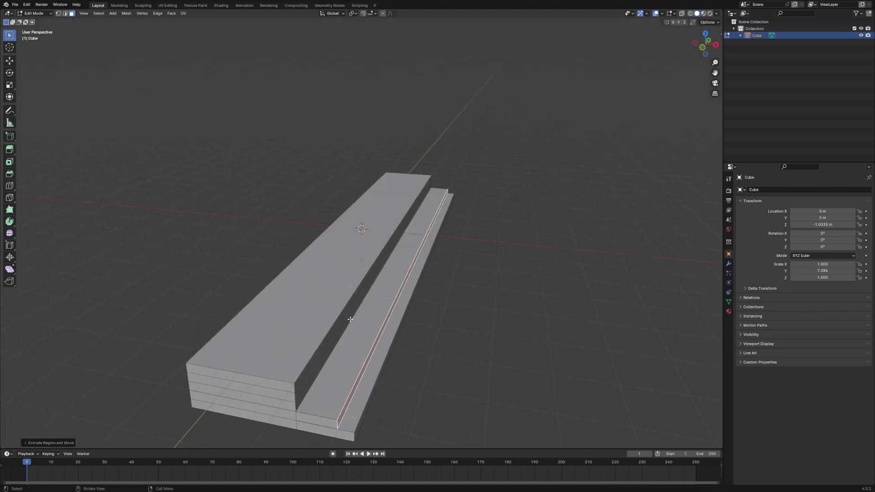
pyautogui.press('e')
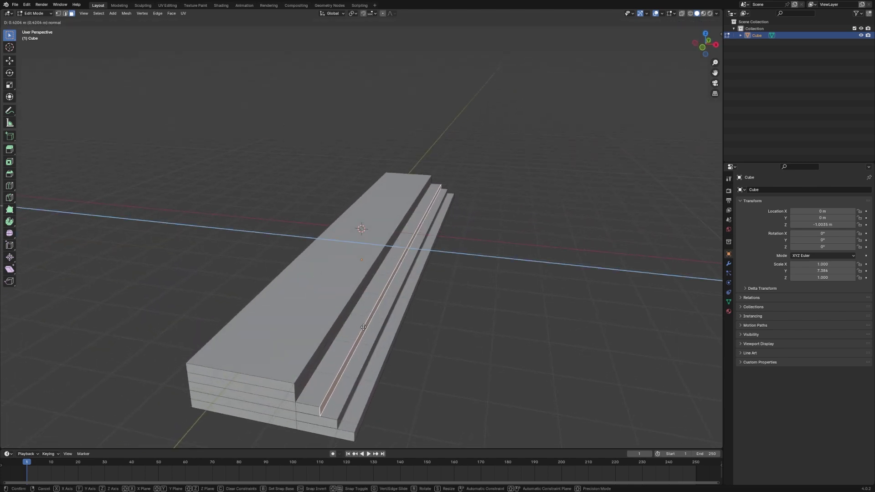
pyautogui.click(363, 325)
pyautogui.press('e')
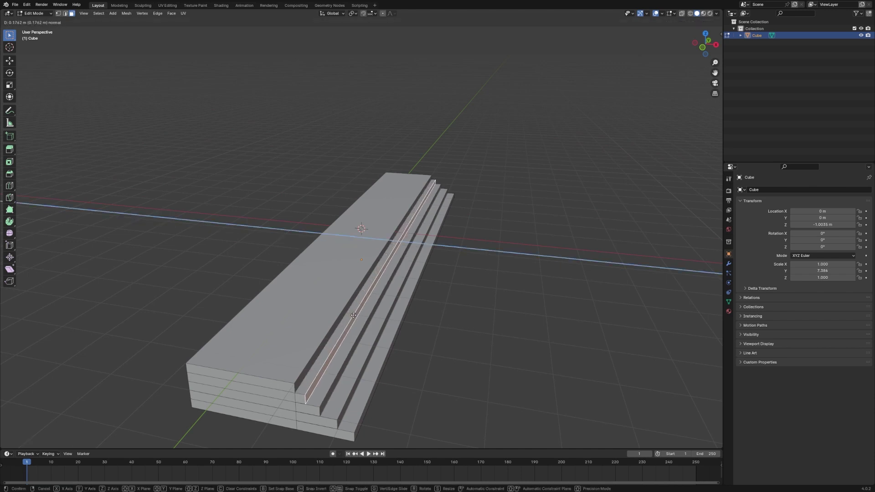
pyautogui.click(354, 315)
# Step: Return to Object Mode and save the file as 'pink house.blend'
pyautogui.press('Tab')
pyautogui.moveTo(401, 313); pyautogui.dragTo(426, 305, button='middle')
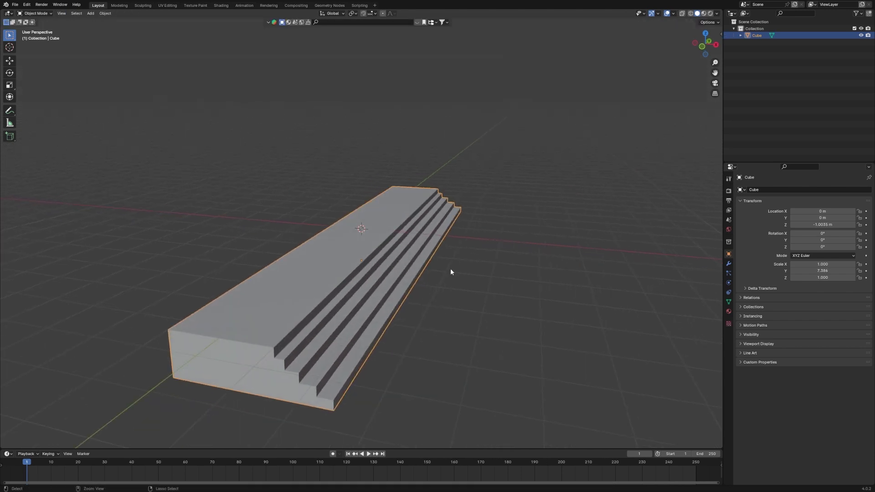
pyautogui.hotkey('ctrl', 's')
pyautogui.click(490, 163)
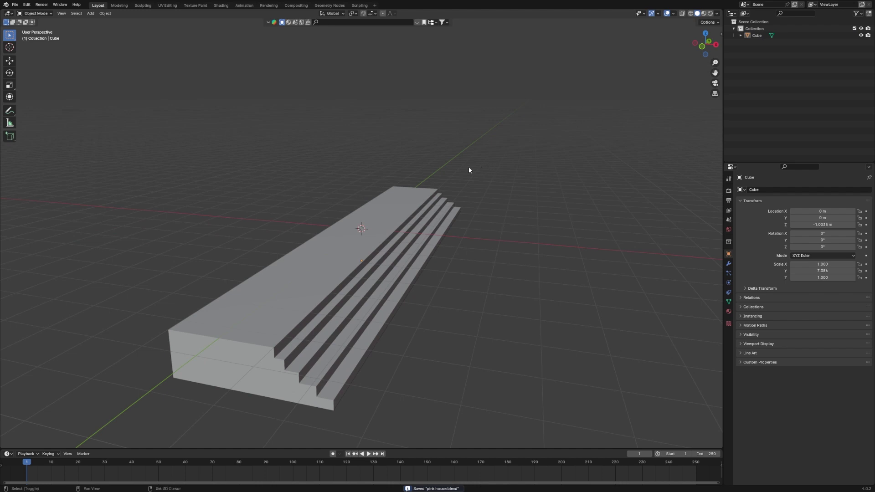
pyautogui.hotkey('shift', 'a')
# Step: Add a cube and place it at the slab's far end, Y 8.0927 m, Z 0.081459 m
pyautogui.moveTo(469, 177)
pyautogui.click(502, 180)
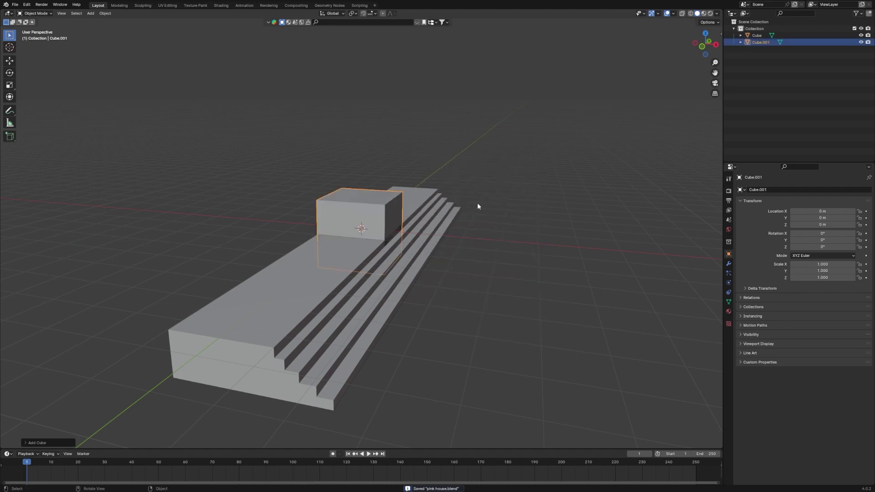
pyautogui.press('KP_3')
pyautogui.press('g')
pyautogui.press('y')
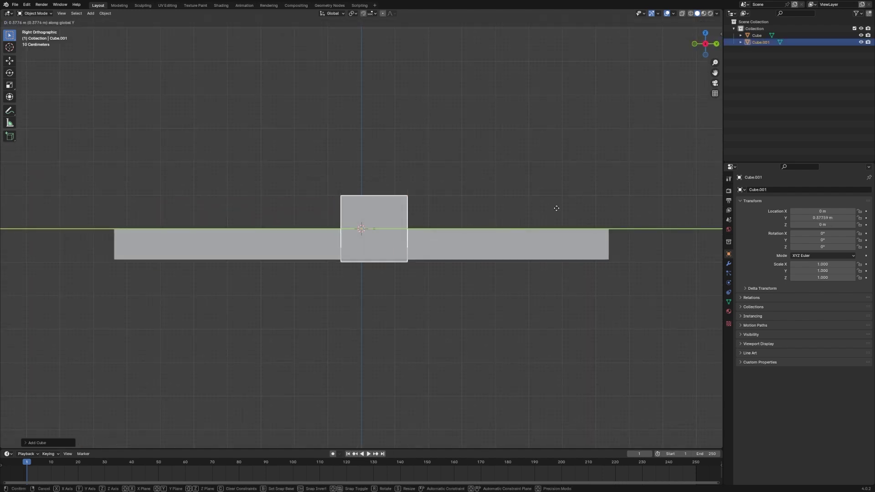
pyautogui.click(88, 206)
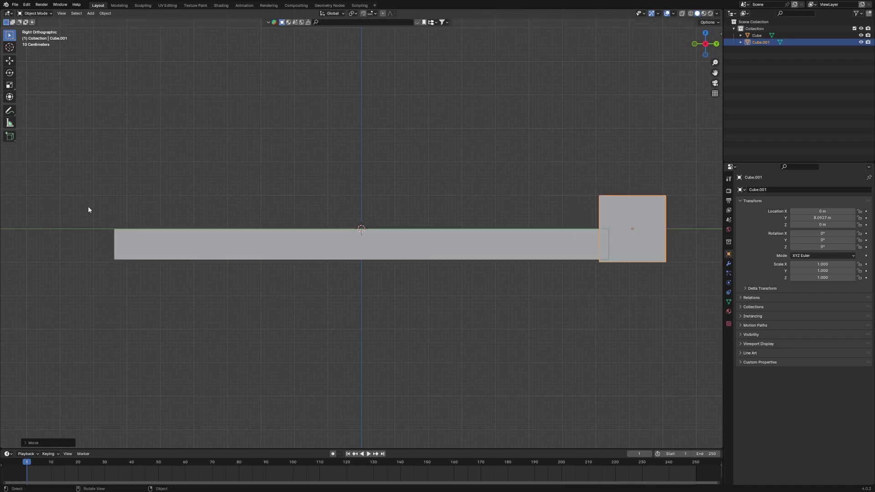
pyautogui.press('KP_Decimal')
pyautogui.scroll(-2, 474, 270)
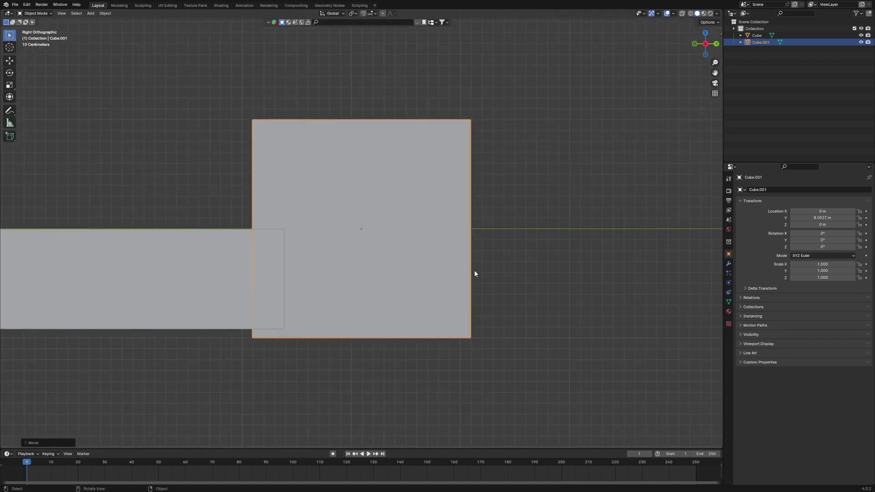
pyautogui.press('g')
pyautogui.press('z')
pyautogui.click(476, 260)
pyautogui.scroll(-3, 324, 260)
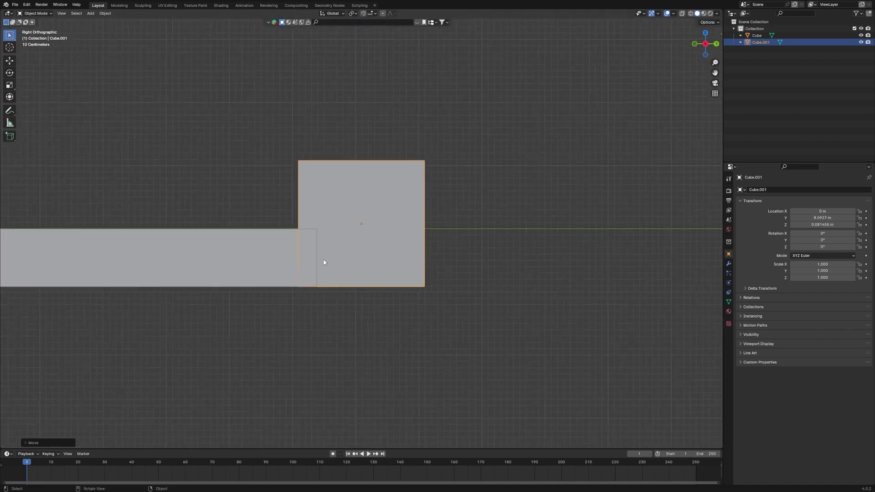
pyautogui.moveTo(324, 259); pyautogui.dragTo(381, 276, button='middle')
# Step: Widen the new cube along X to a scale of 1.996
pyautogui.press('Tab')
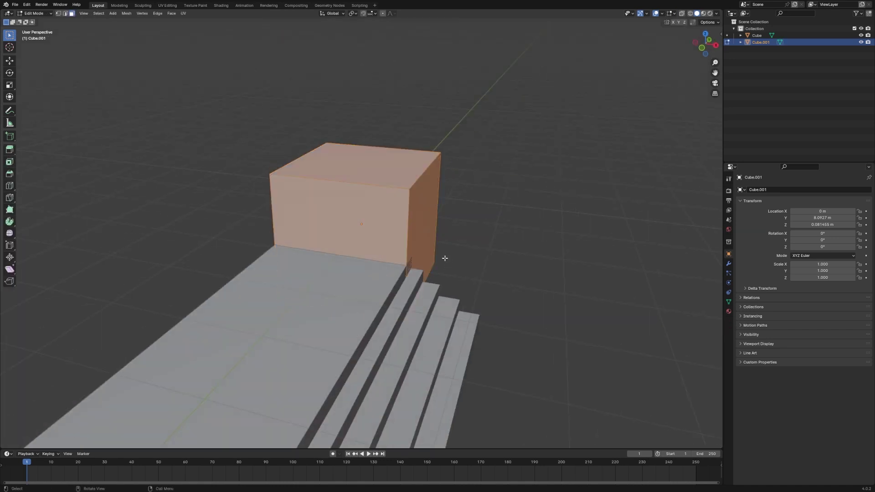
pyautogui.click(422, 237)
pyautogui.press('KP_1')
pyautogui.press('Tab')
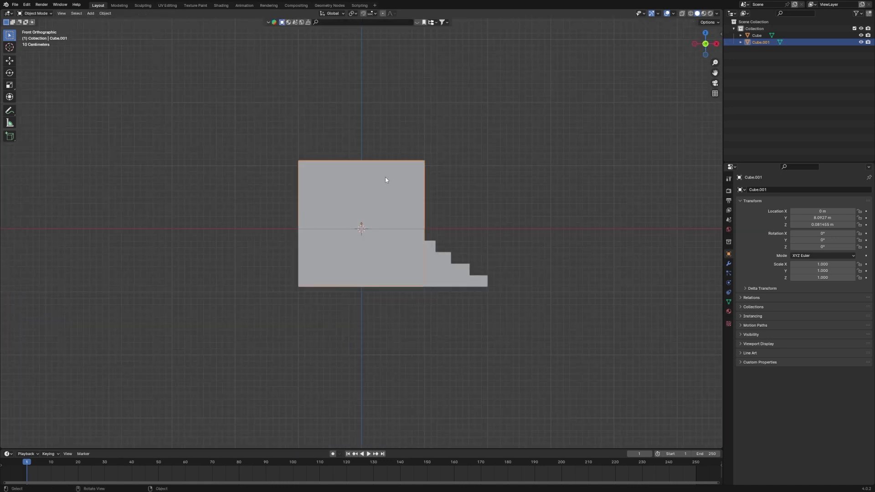
pyautogui.press('s')
pyautogui.press('x')
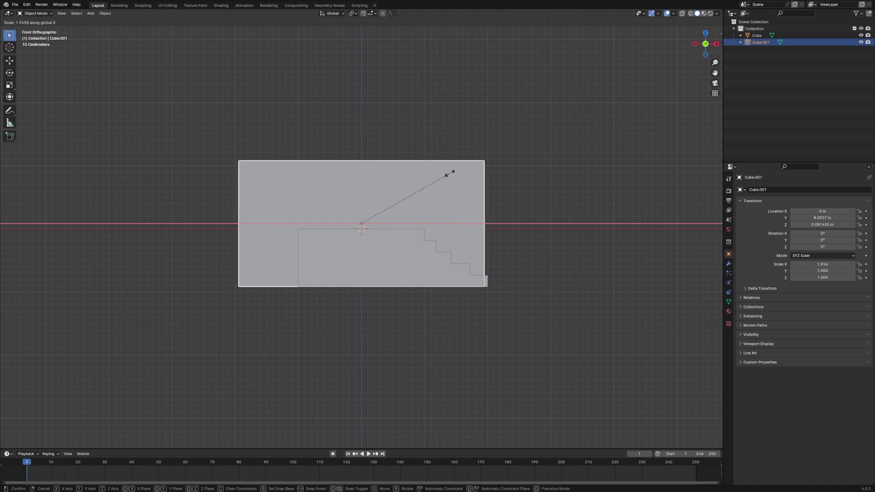
pyautogui.click(454, 176)
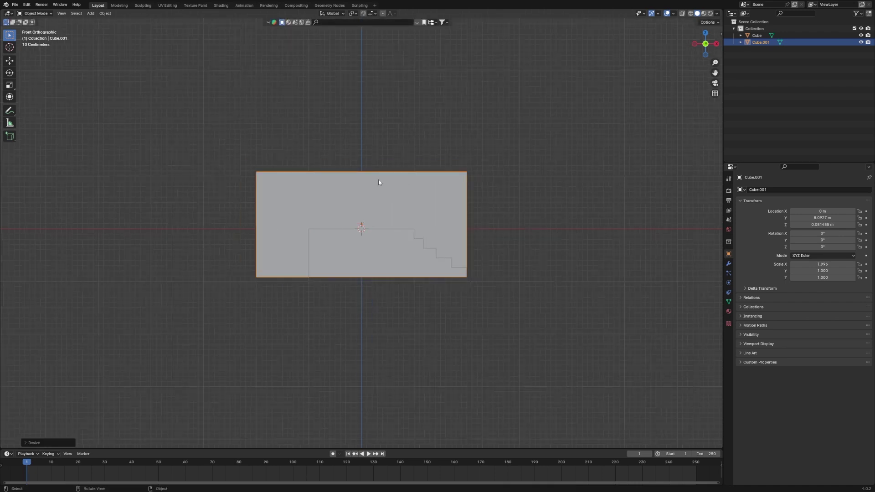
pyautogui.moveTo(378, 179); pyautogui.dragTo(363, 198, button='middle')
pyautogui.press('Tab')
# Step: Pull the box's left face far out along X and raise its top face to make it tall
pyautogui.click(310, 244)
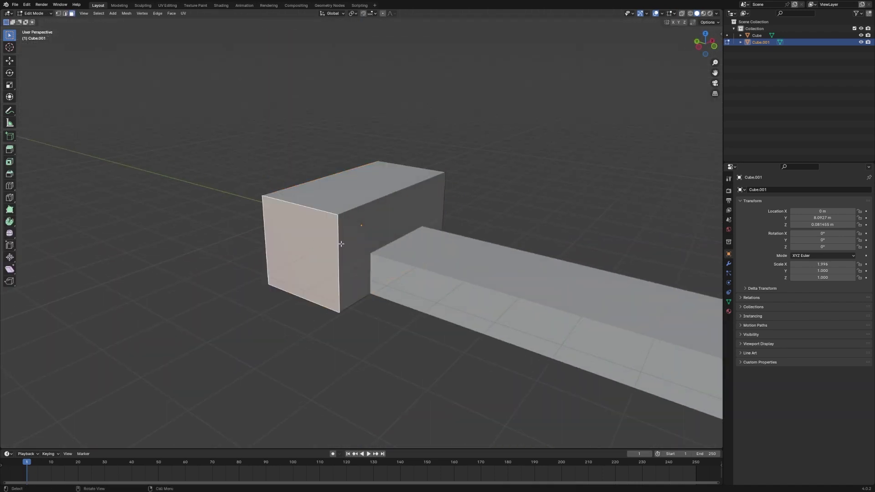
pyautogui.press('g')
pyautogui.press('x')
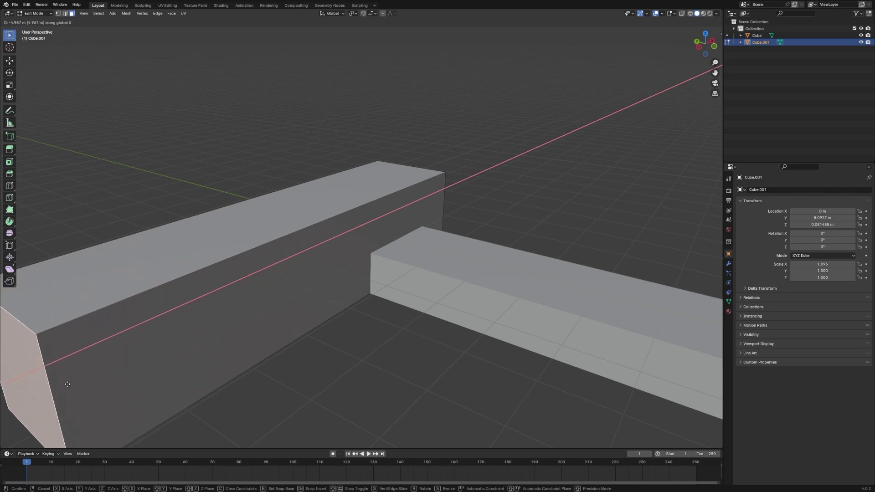
pyautogui.click(54, 389)
pyautogui.click(190, 250)
pyautogui.press('g')
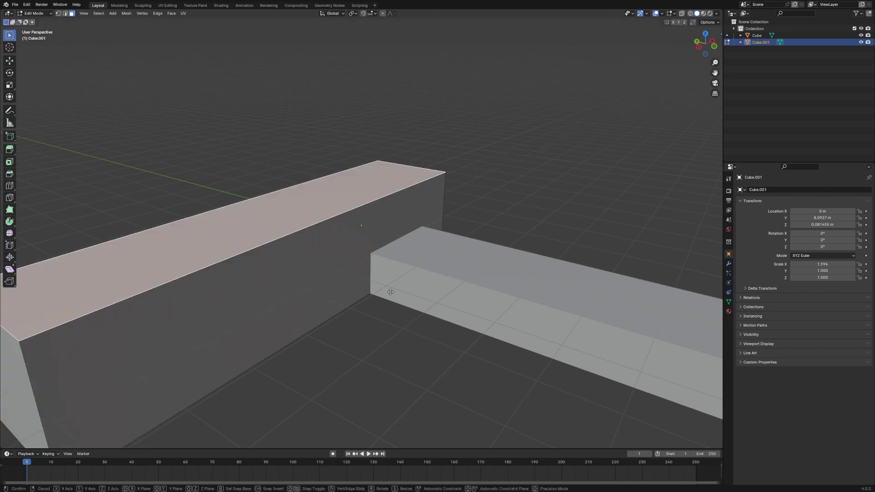
pyautogui.press('z')
pyautogui.click(419, 111)
# Step: Thin the box to Y scale 0.343 and move it to Y 7.6349 m against the stairs
pyautogui.press('Tab')
pyautogui.scroll(-3, 395, 228)
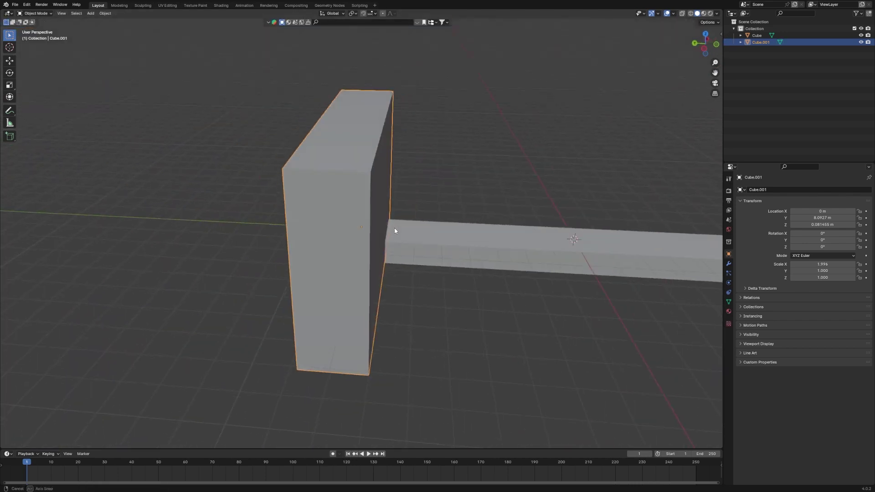
pyautogui.press('s')
pyautogui.press('y')
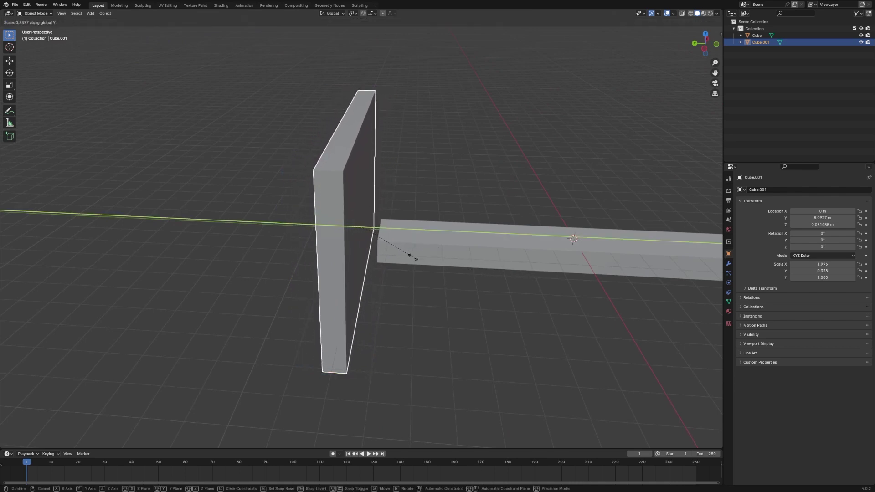
pyautogui.click(411, 258)
pyautogui.press('g')
pyautogui.press('y')
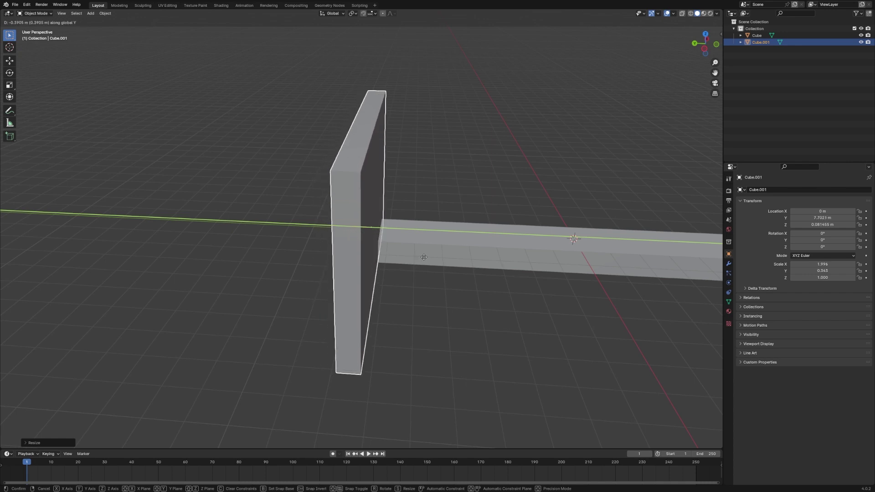
pyautogui.click(455, 254)
pyautogui.moveTo(455, 254); pyautogui.dragTo(382, 241, button='middle')
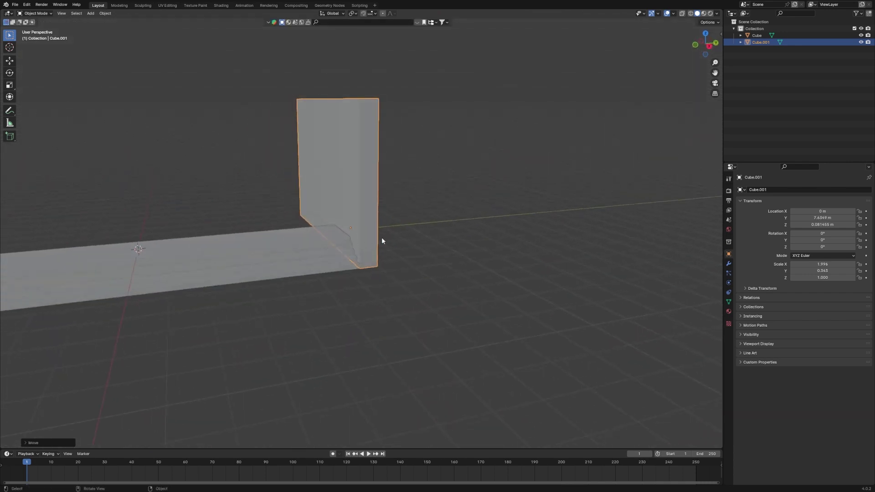
pyautogui.scroll(3, 385, 241)
pyautogui.moveTo(308, 262); pyautogui.dragTo(332, 254, button='middle')
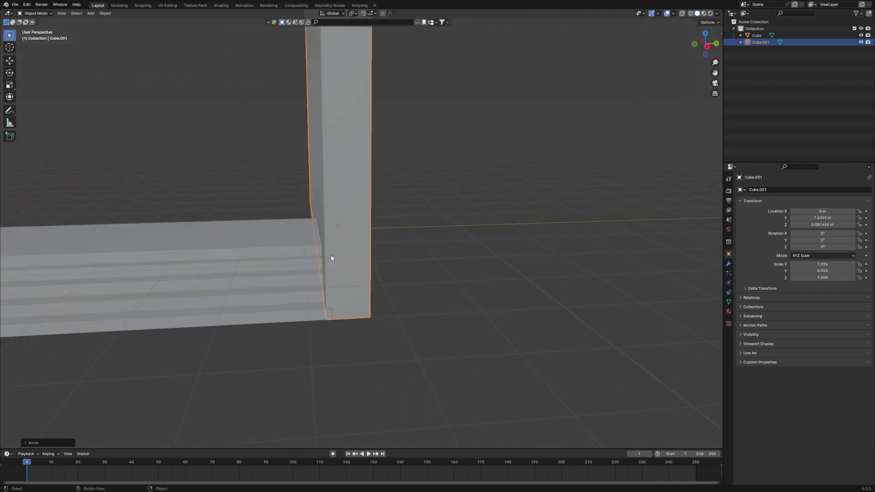
pyautogui.press('Tab')
pyautogui.click(349, 263)
# Step: Move the wall's right face 0.3201 m along X, flush with the stair ends
pyautogui.press('KP_1')
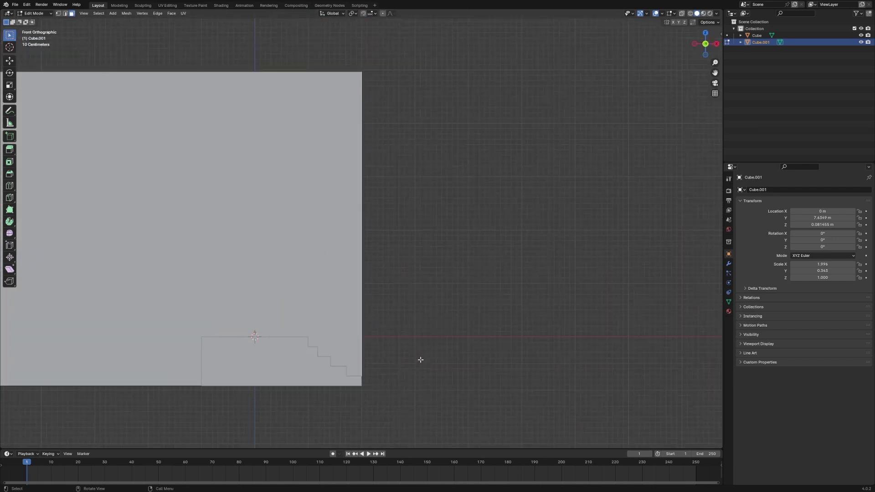
pyautogui.press('g')
pyautogui.press('x')
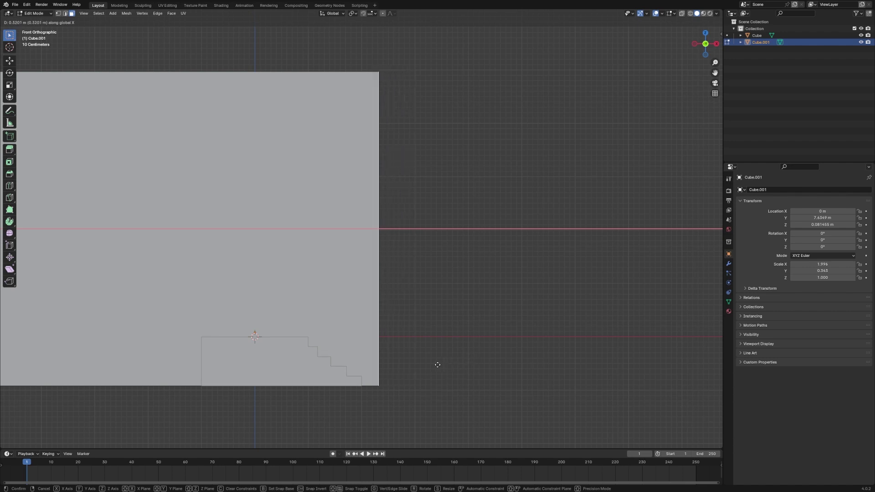
pyautogui.click(438, 365)
pyautogui.press('Tab')
pyautogui.hotkey('alt', 'a')
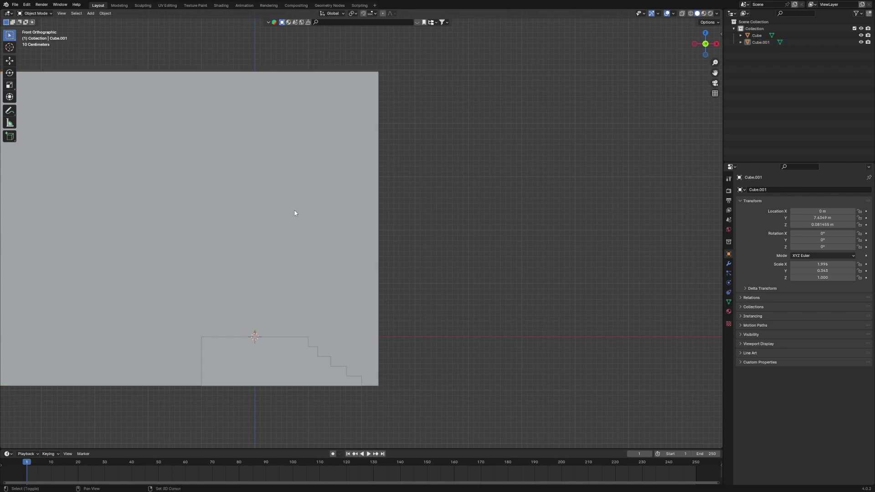
pyautogui.hotkey('shift', 's')
pyautogui.moveTo(294, 213); pyautogui.dragTo(408, 294, button='middle')
# Step: Add a plane and scale it up to 11.069 as a large floor
pyautogui.click(342, 300)
pyautogui.hotkey('alt', 'a')
pyautogui.hotkey('shift', 'a')
pyautogui.moveTo(436, 269)
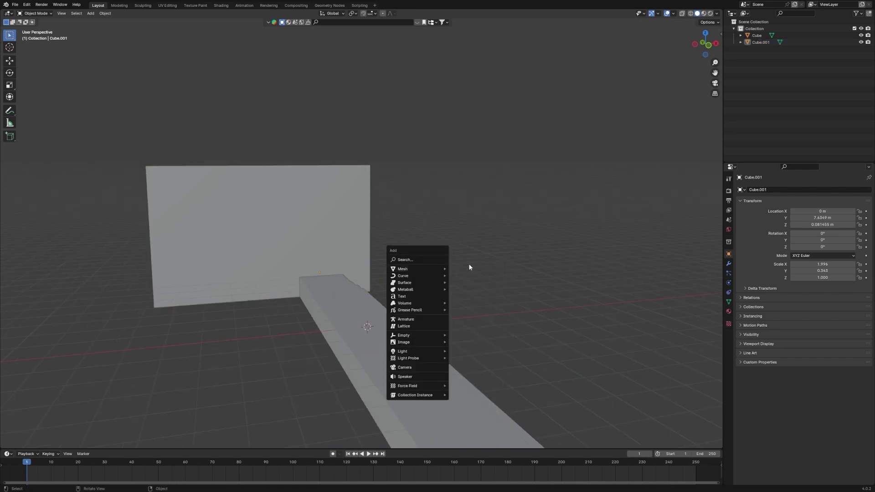
pyautogui.write('s')
pyautogui.press('BackSpace')
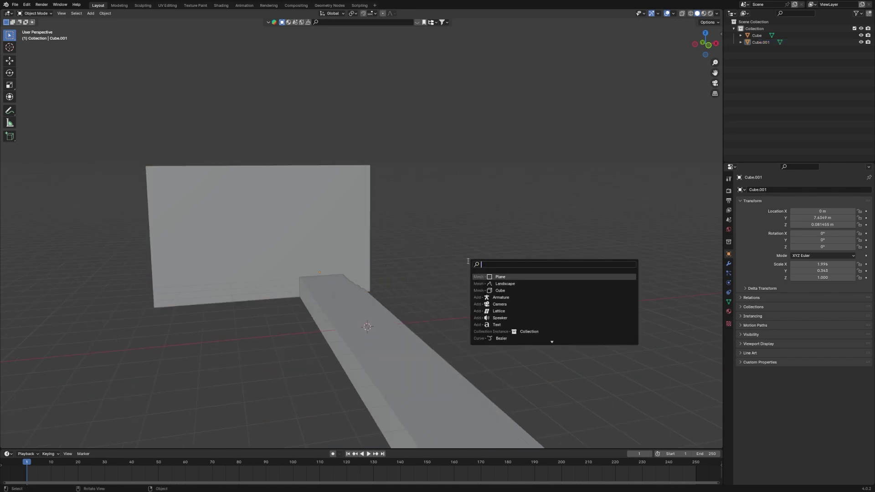
pyautogui.write('A')
pyautogui.press('Escape')
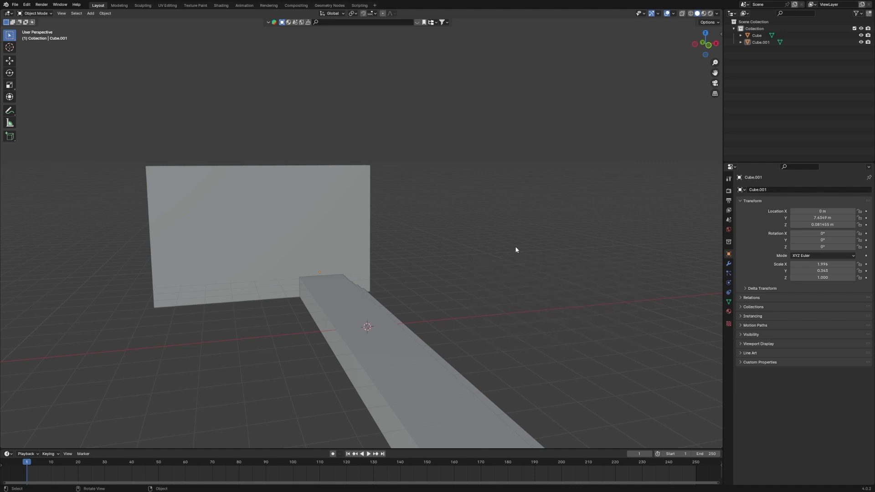
pyautogui.hotkey('shift', 'a')
pyautogui.moveTo(515, 214)
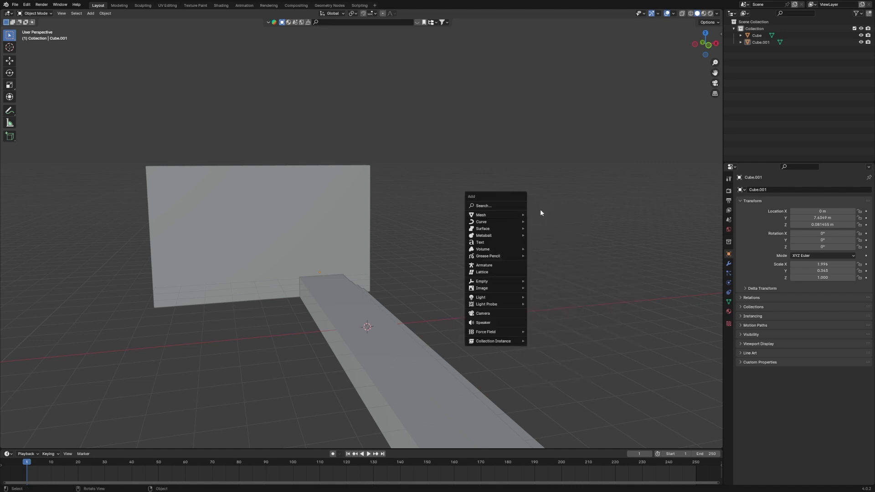
pyautogui.click(534, 215)
pyautogui.press('s')
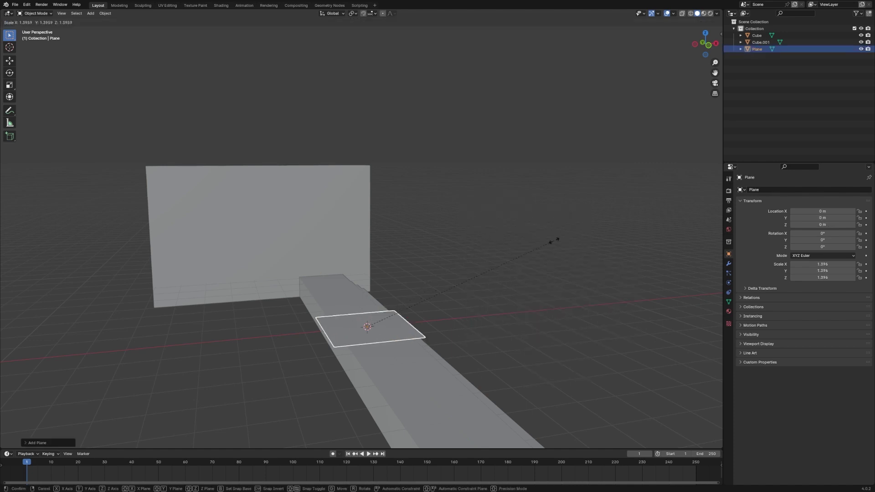
pyautogui.click(555, 234)
# Step: Lower the floor plane to Z −0.95706 m beneath the stairs and wall
pyautogui.press('KP_1')
pyautogui.scroll(2, 488, 147)
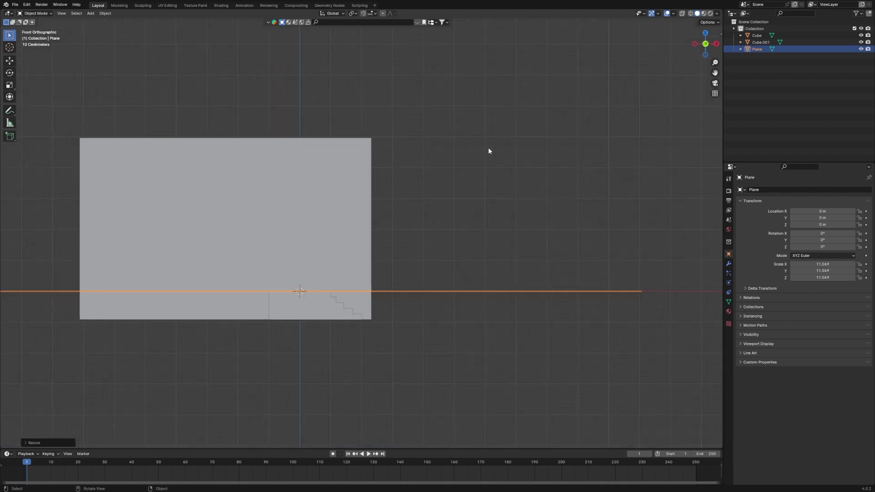
pyautogui.press('g')
pyautogui.press('z')
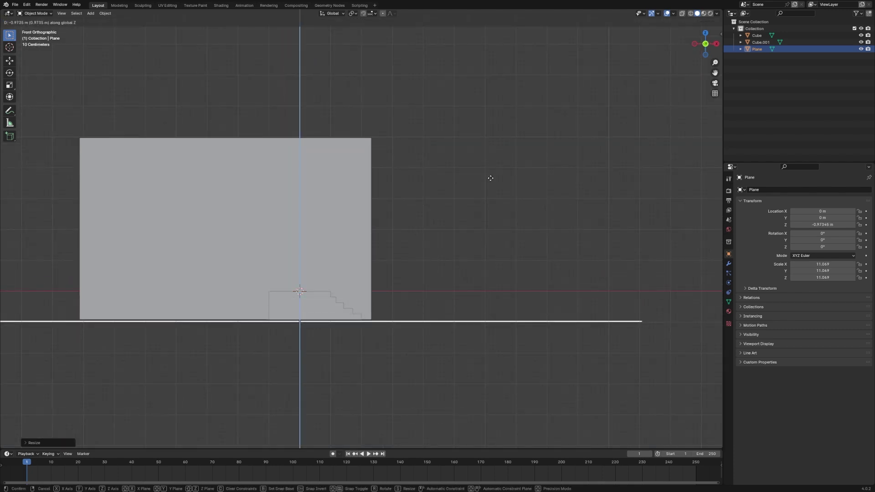
pyautogui.click(494, 176)
pyautogui.scroll(-2, 354, 198)
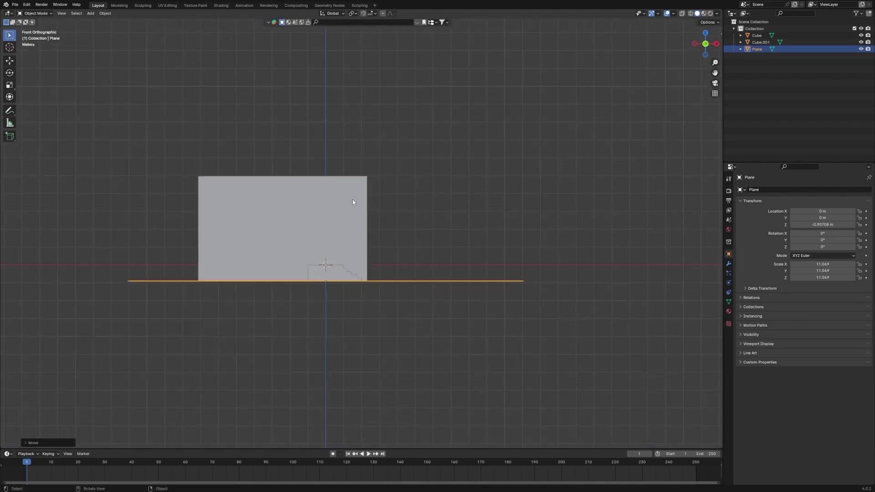
pyautogui.moveTo(354, 197); pyautogui.dragTo(378, 204, button='middle')
# Step: Select the wall and view it straight from the front
pyautogui.click(333, 239)
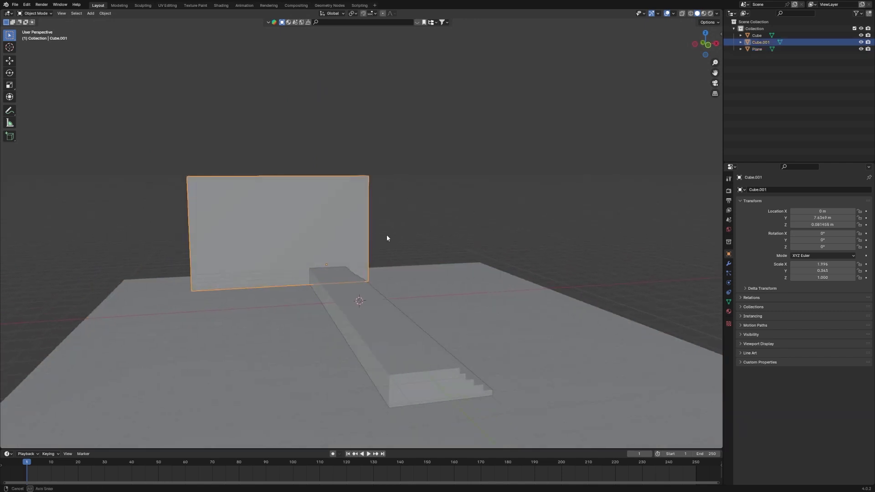
pyautogui.moveTo(385, 238)
pyautogui.mouseDown(button='middle')
pyautogui.moveTo(349, 235)
pyautogui.moveTo(372, 227)
pyautogui.mouseUp(button='middle')
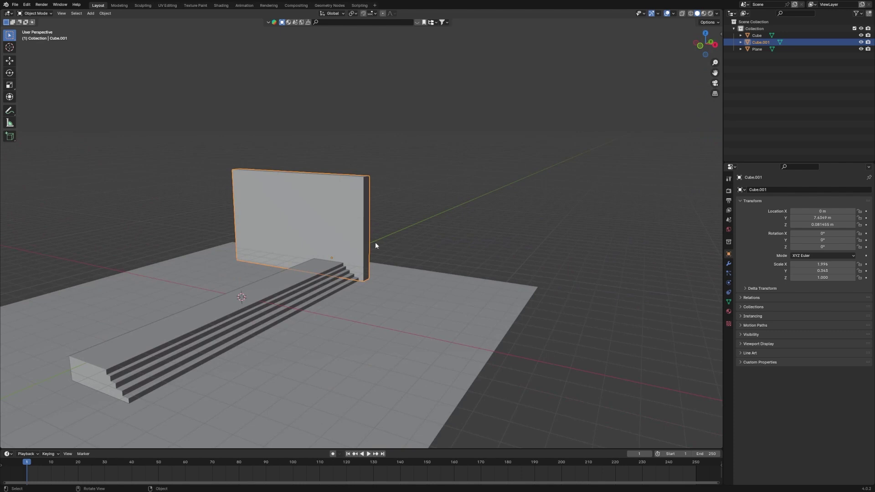
pyautogui.press('KP_1')
pyautogui.scroll(4, 352, 218)
# Step: Add a new cube and lift it vertically so it rests on the floor
pyautogui.click(374, 208)
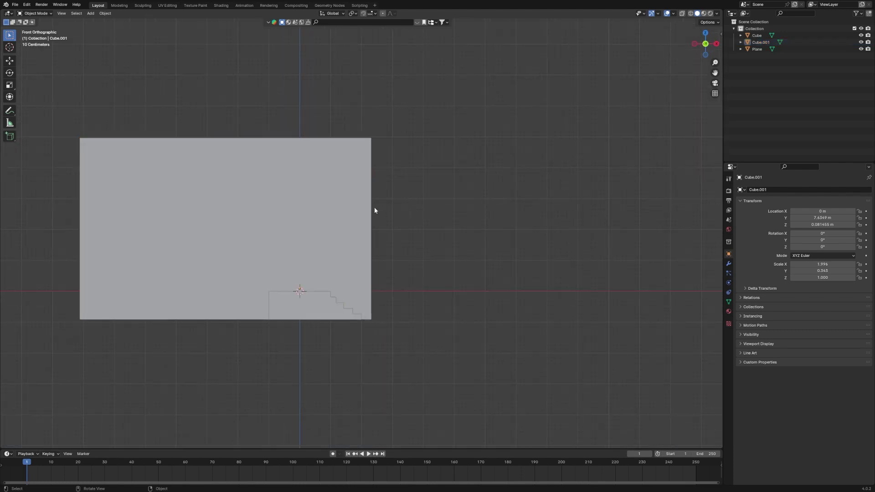
pyautogui.hotkey('shift', 'a')
pyautogui.moveTo(367, 203)
pyautogui.click(393, 212)
pyautogui.scroll(2, 368, 250)
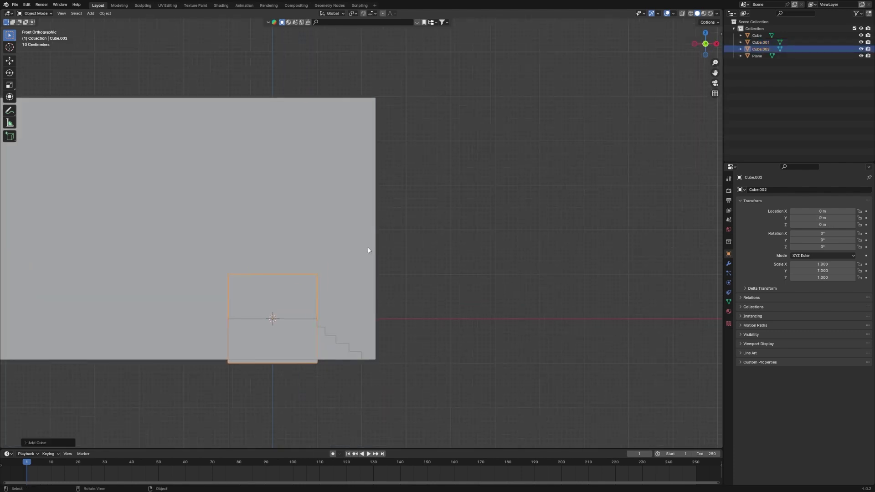
pyautogui.press('g')
pyautogui.press('z')
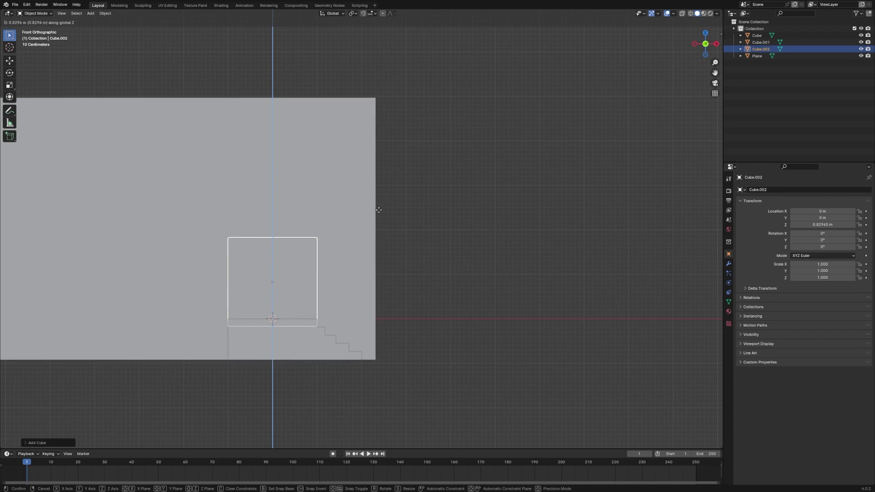
pyautogui.click(384, 203)
pyautogui.moveTo(384, 203); pyautogui.dragTo(264, 249, button='middle')
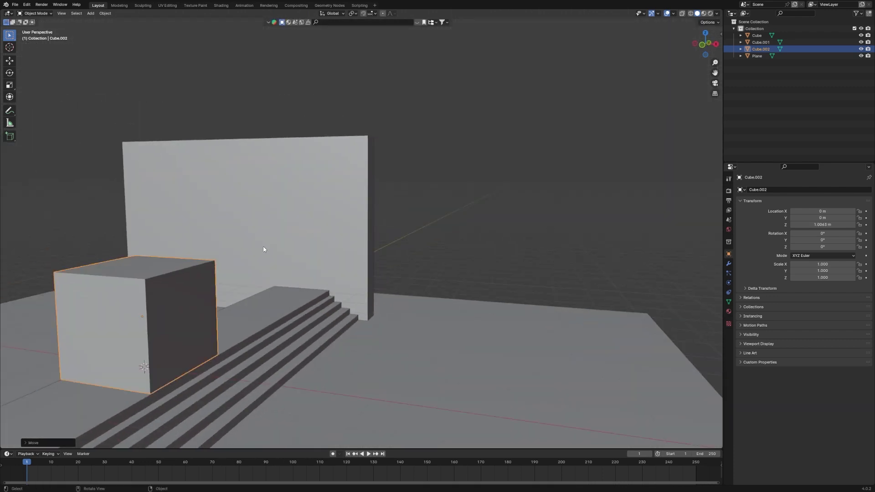
# Step: Bevel the cube's two top edges with 1 m width and 50 segments into an arch
pyautogui.press('Tab')
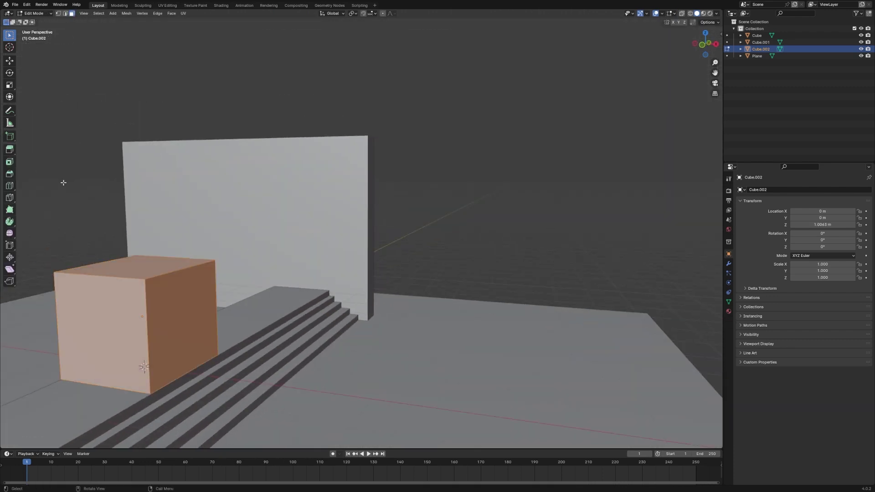
pyautogui.click(66, 13)
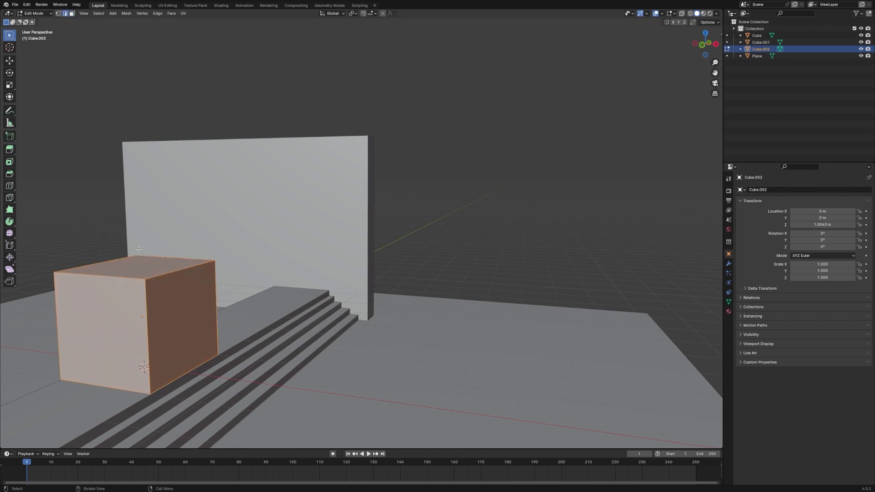
pyautogui.click(109, 269)
pyautogui.keyDown('ctrl'); pyautogui.click(167, 272); pyautogui.keyUp('ctrl')
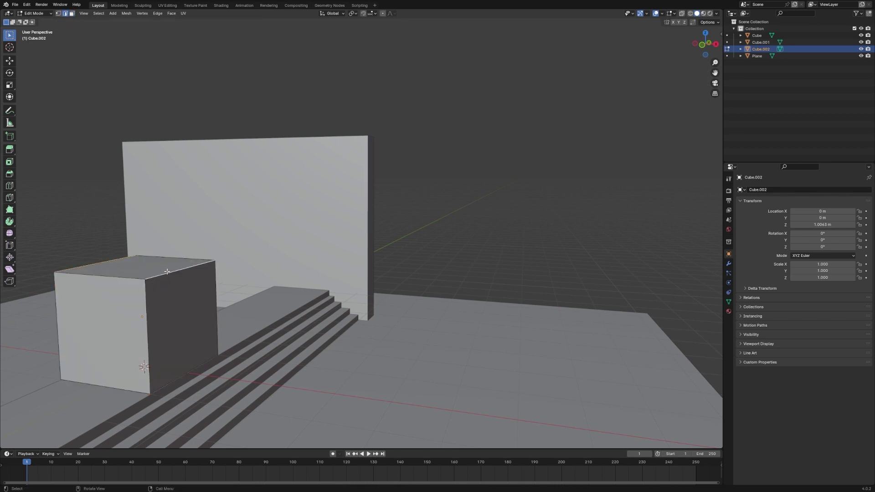
pyautogui.hotkey('ctrl', 'b')
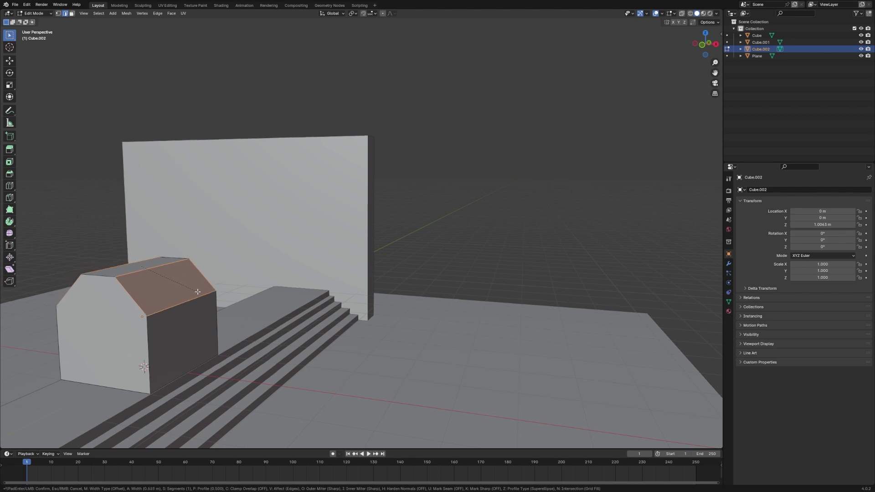
pyautogui.click(213, 304)
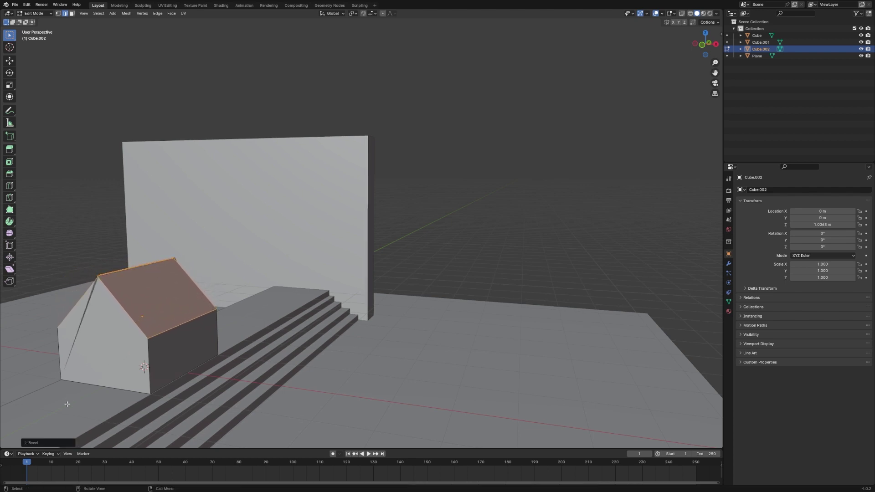
pyautogui.click(62, 442)
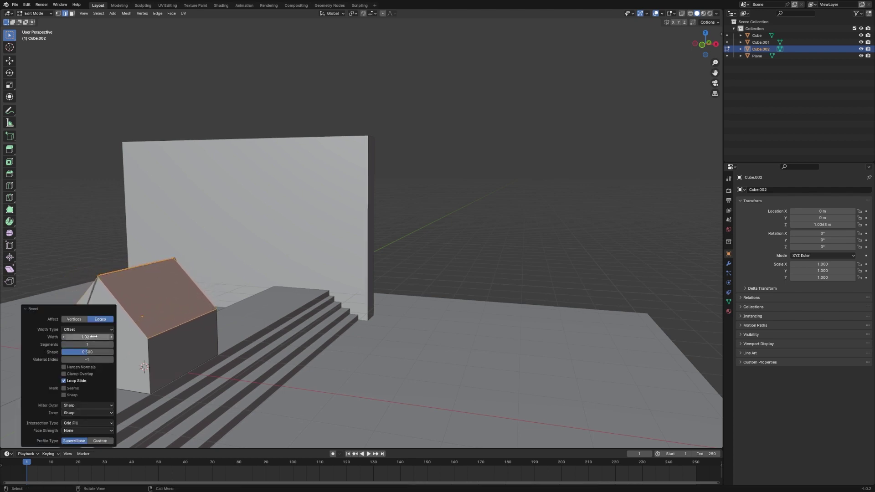
pyautogui.click(94, 337)
pyautogui.write('1')
pyautogui.press('Return')
pyautogui.click(82, 344)
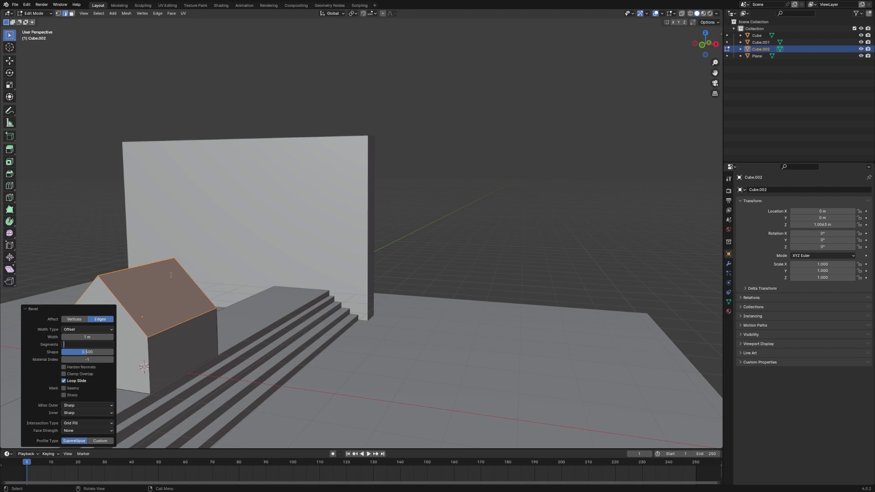
pyautogui.press('Return')
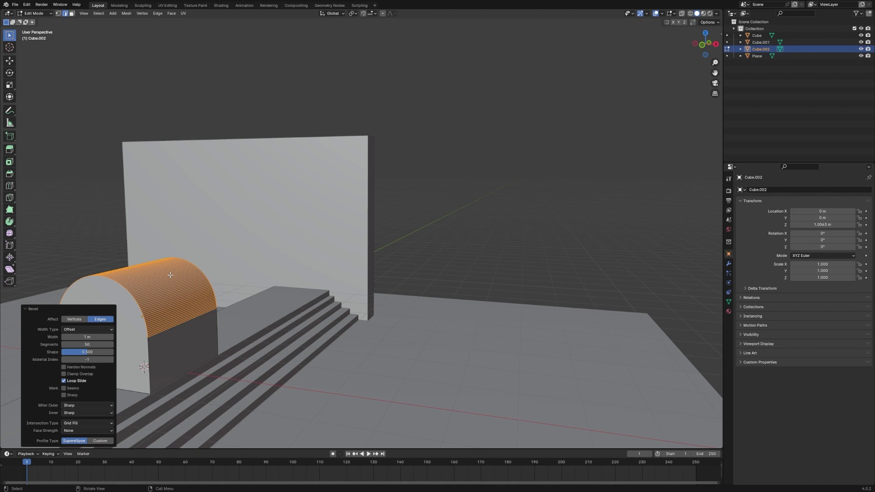
pyautogui.press('Tab')
# Step: Smooth-shade the arch block and push it back into the wall
pyautogui.rightClick(165, 300)
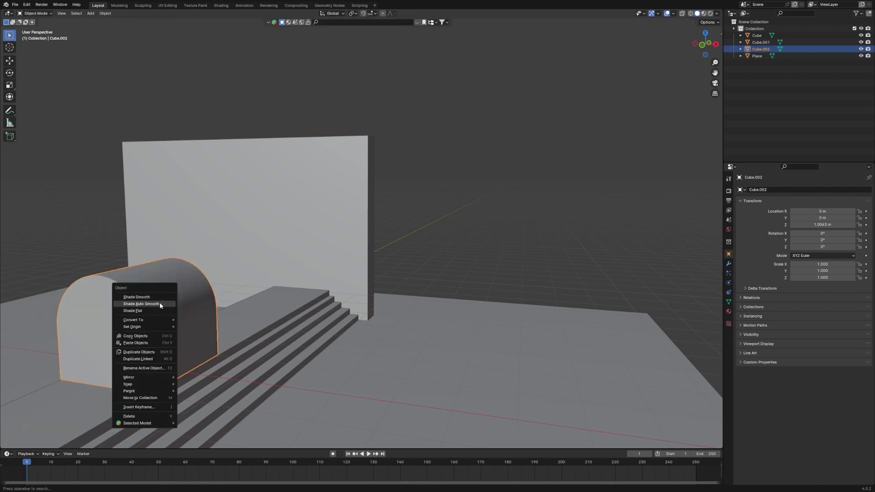
pyautogui.click(159, 302)
pyautogui.press('g')
pyautogui.press('Escape')
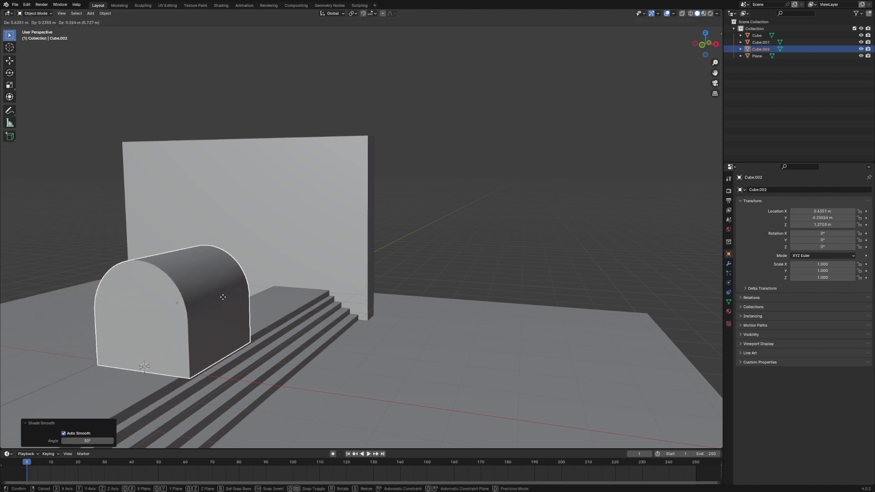
pyautogui.press('g')
pyautogui.press('y')
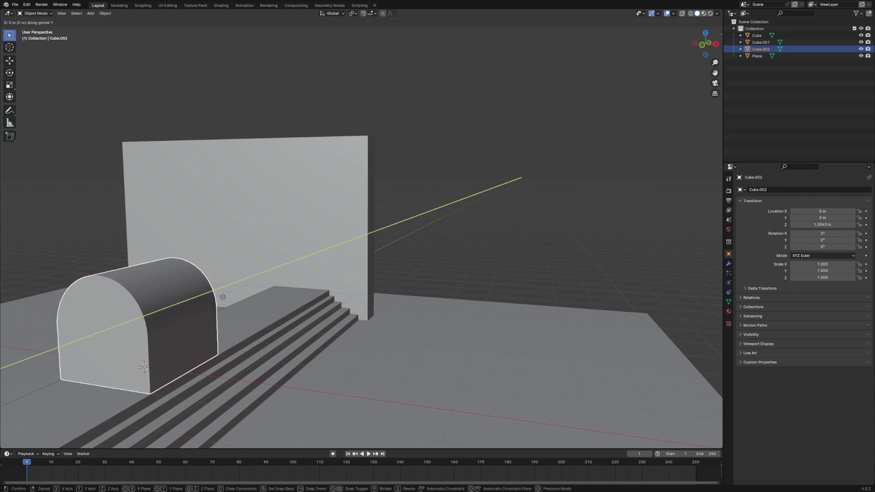
pyautogui.click(223, 297)
pyautogui.press('g')
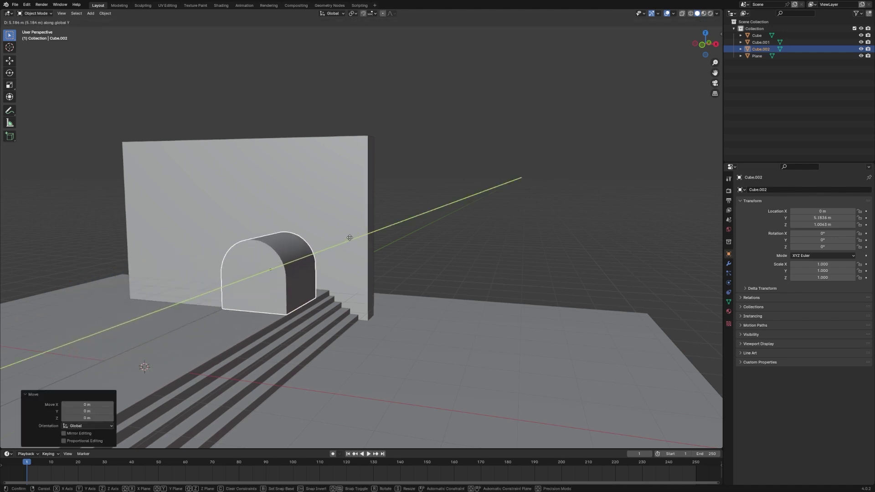
pyautogui.click(369, 227)
# Step: Raise the arch block vertically to its doorway height, checked from the front view
pyautogui.press('KP_1')
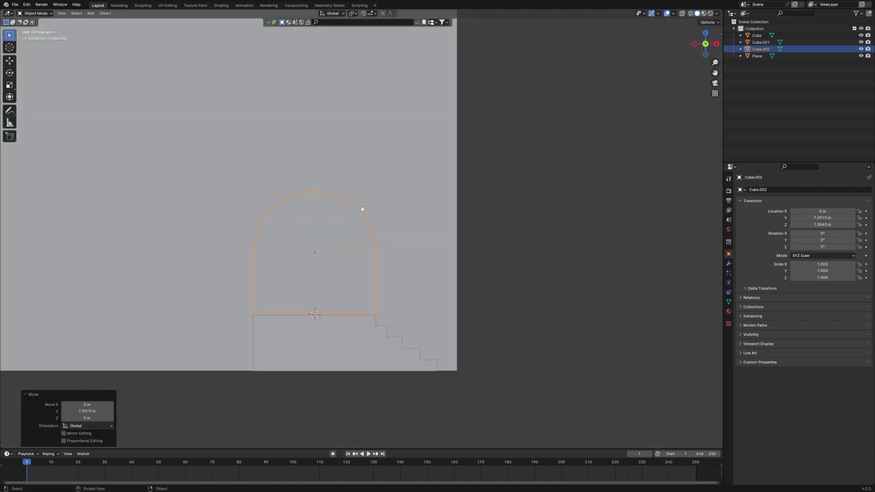
pyautogui.scroll(-3, 368, 214)
pyautogui.press('g')
pyautogui.press('z')
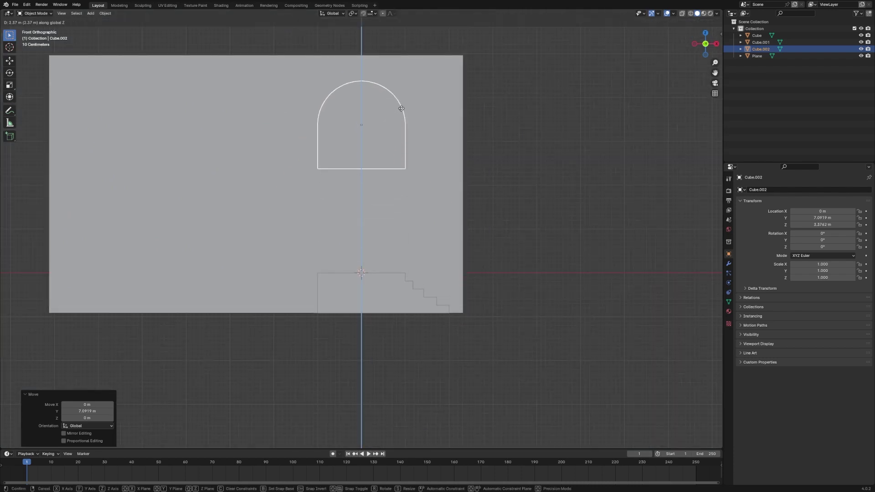
pyautogui.click(400, 122)
pyautogui.moveTo(400, 122); pyautogui.dragTo(441, 147, button='middle')
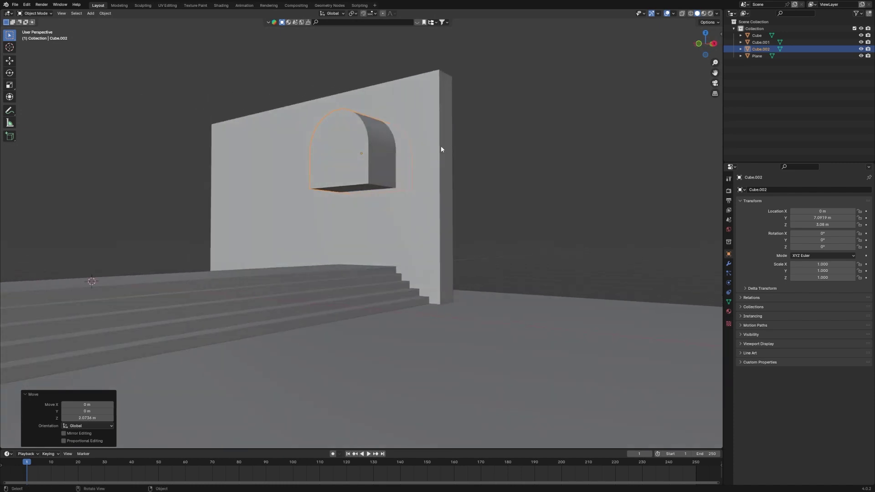
pyautogui.press('g')
pyautogui.press('z')
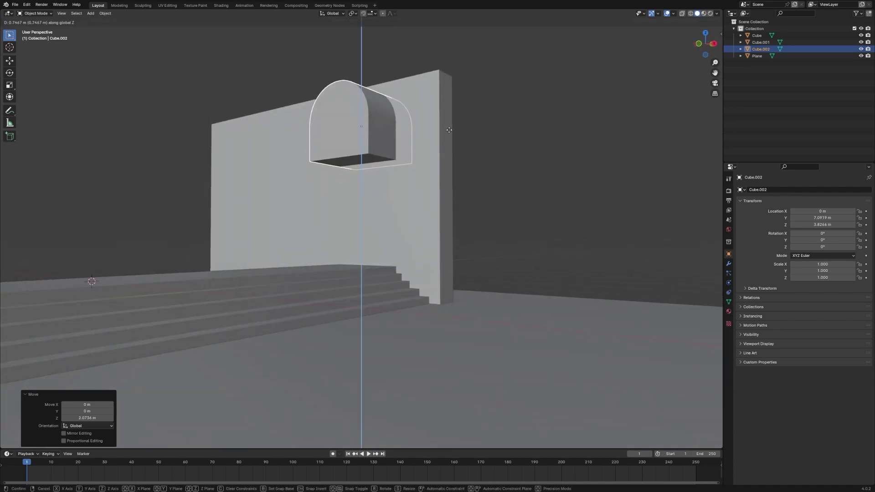
pyautogui.moveTo(369, 170); pyautogui.dragTo(371, 162, button='middle')
# Step: Stretch the arch block's bottom face down to the floor
pyautogui.press('Tab')
pyautogui.hotkey('alt', 'a')
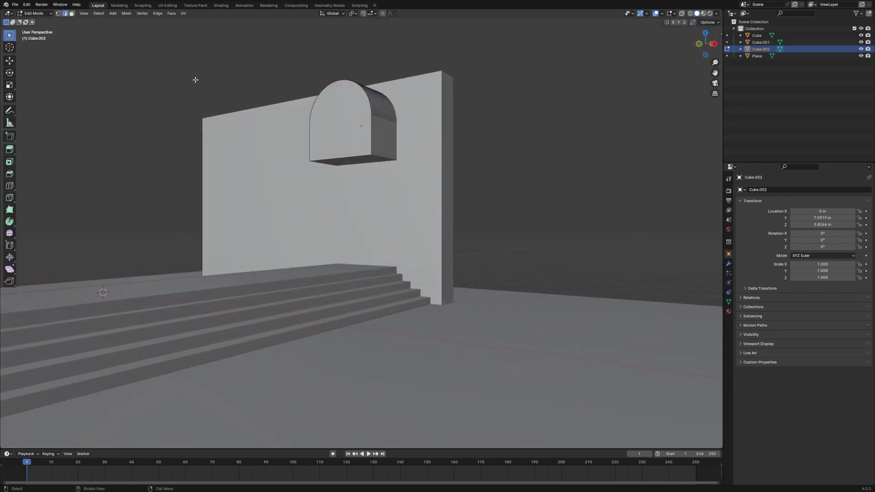
pyautogui.click(374, 159)
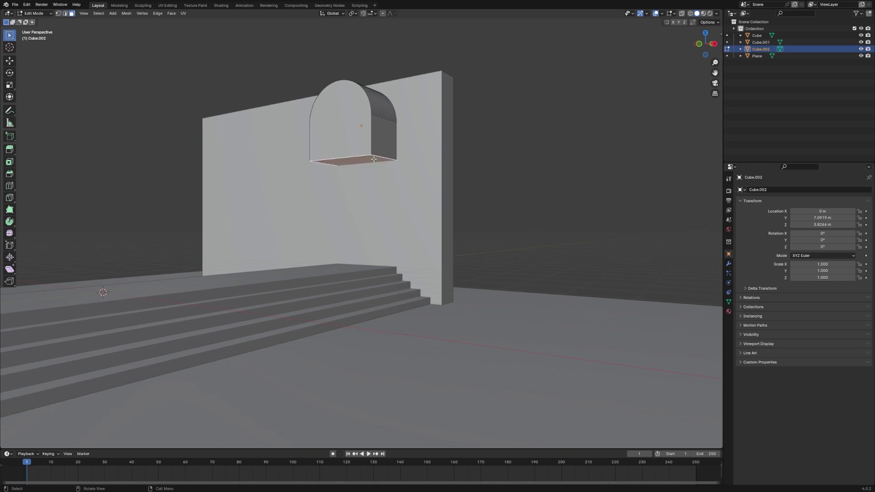
pyautogui.press('g')
pyautogui.press('z')
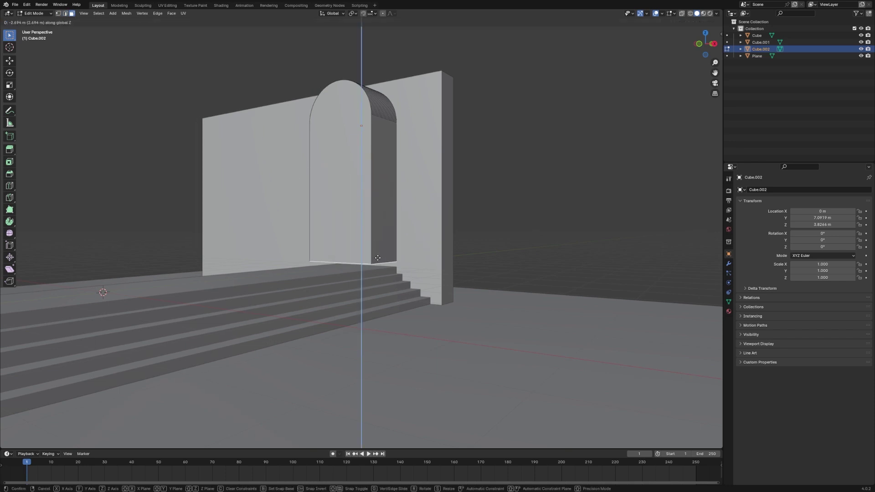
pyautogui.click(378, 268)
pyautogui.press('KP_1')
pyautogui.press('KP_Decimal')
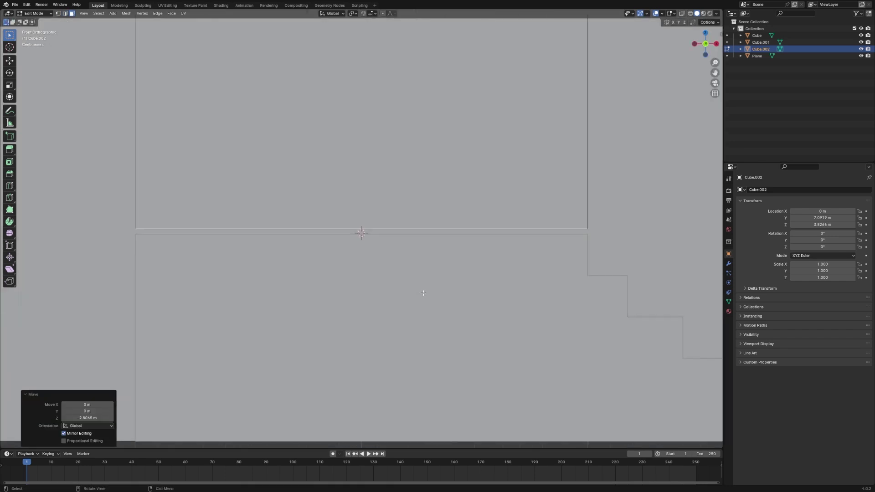
pyautogui.scroll(-5, 424, 293)
pyautogui.press('Tab')
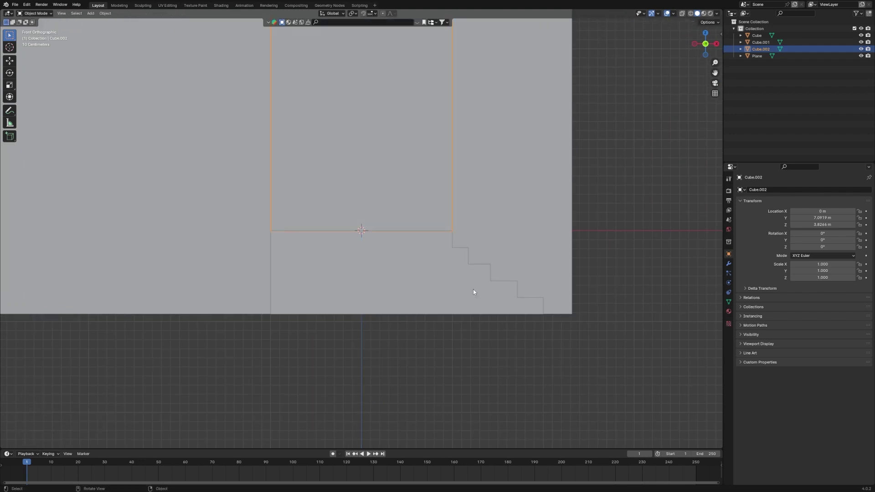
pyautogui.moveTo(473, 292); pyautogui.dragTo(471, 250, button='middle')
pyautogui.click(471, 251)
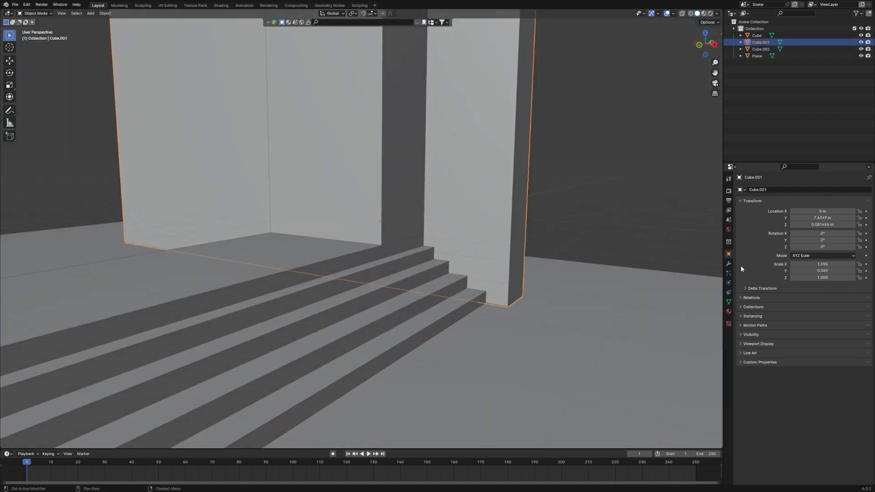
# Step: Add a Boolean with cutter Cube.002 to the wall and apply it
pyautogui.click(728, 263)
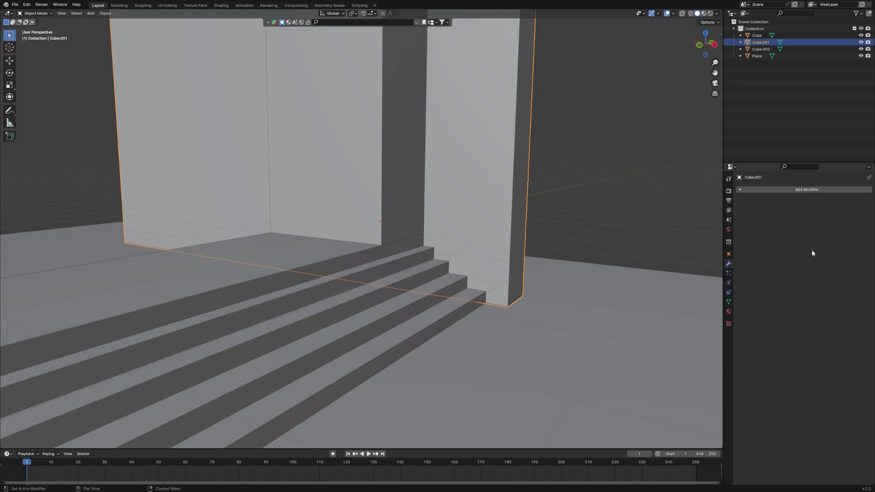
pyautogui.click(819, 192)
pyautogui.moveTo(792, 219)
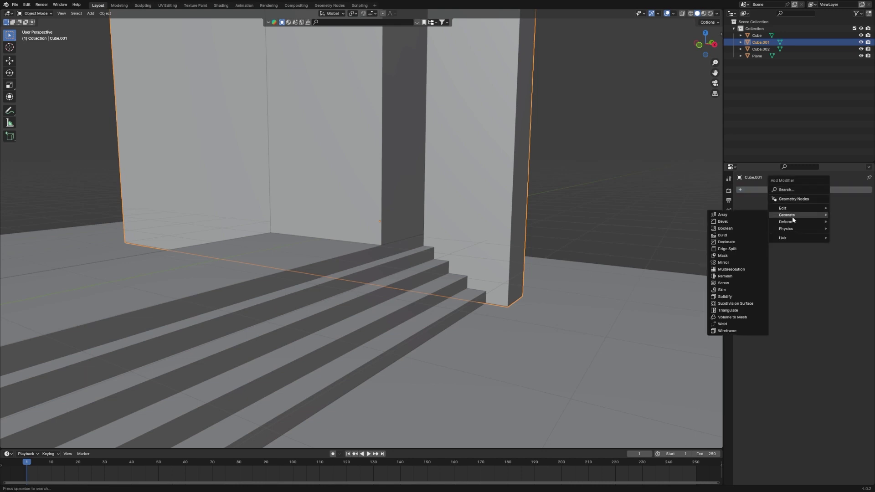
pyautogui.click(737, 229)
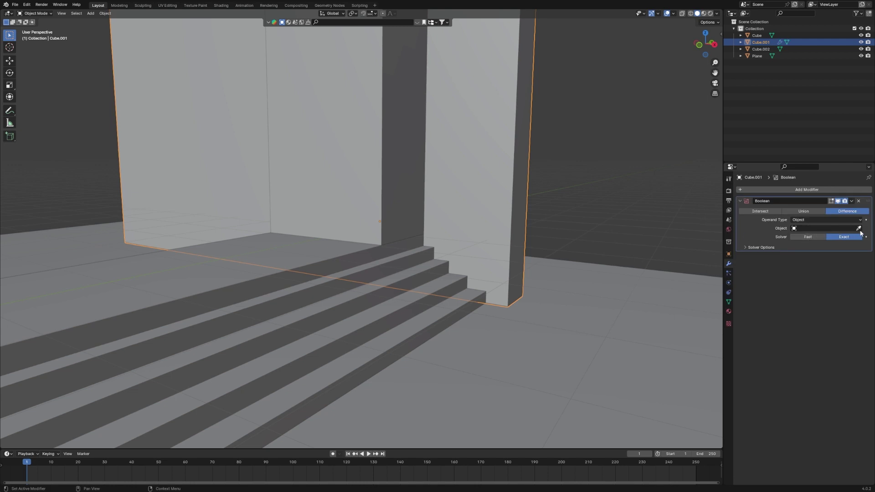
pyautogui.moveTo(489, 235); pyautogui.dragTo(380, 242, button='middle')
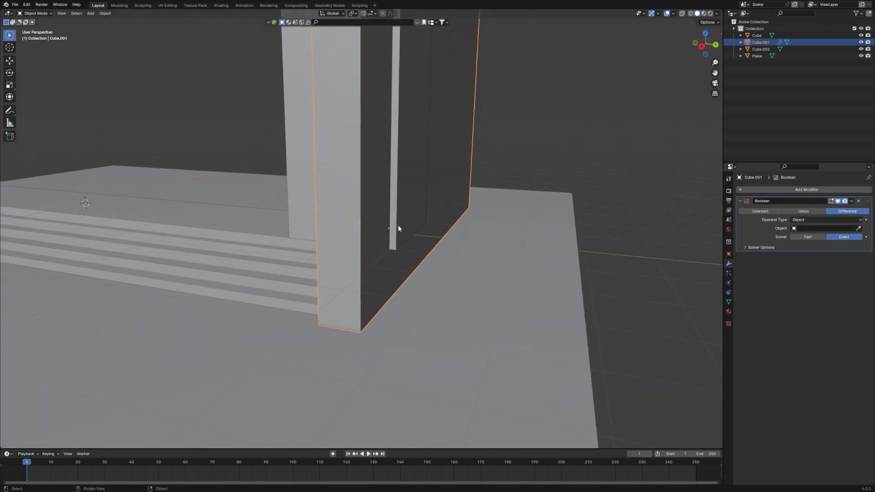
pyautogui.hotkey('ctrl', 'z')
pyautogui.hotkey('ctrl', 'shift', 'z')
pyautogui.click(400, 172)
pyautogui.click(852, 201)
pyautogui.click(820, 208)
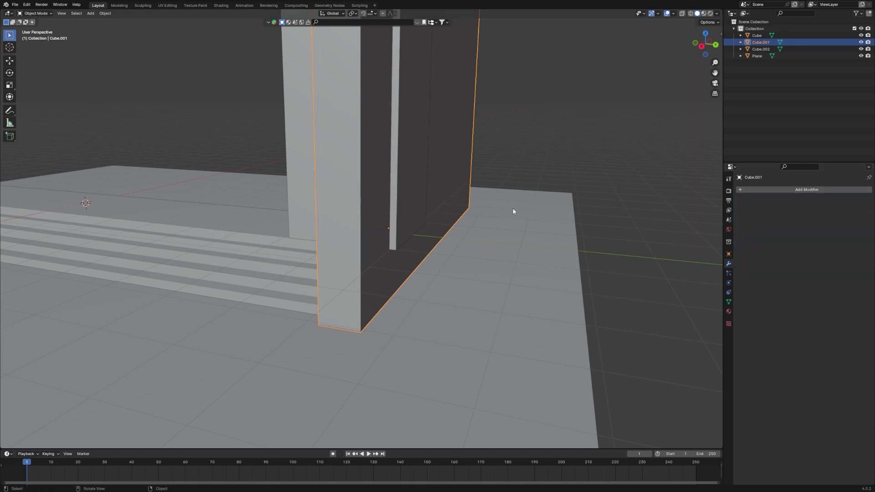
# Step: Give wall Cube.001 a Boolean Difference modifier cutting with Cube.002
pyautogui.click(307, 174)
pyautogui.moveTo(307, 174); pyautogui.dragTo(357, 170, button='middle')
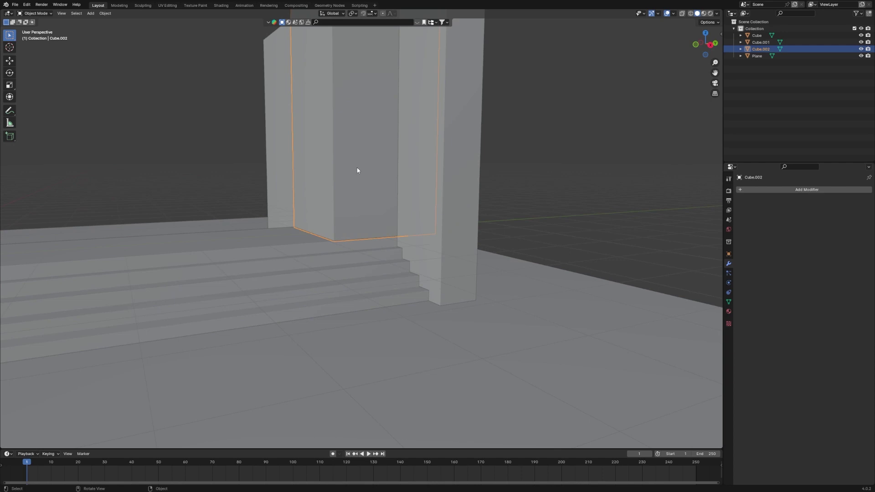
pyautogui.click(457, 183)
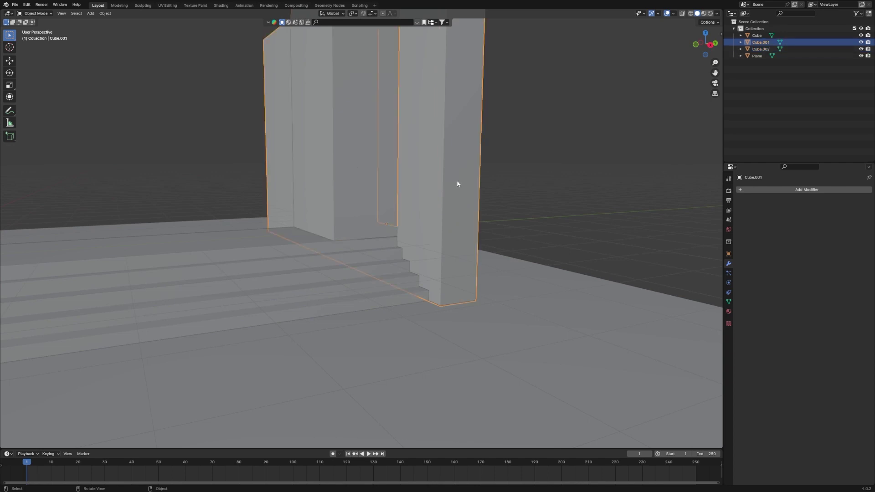
pyautogui.hotkey('shift', 'r')
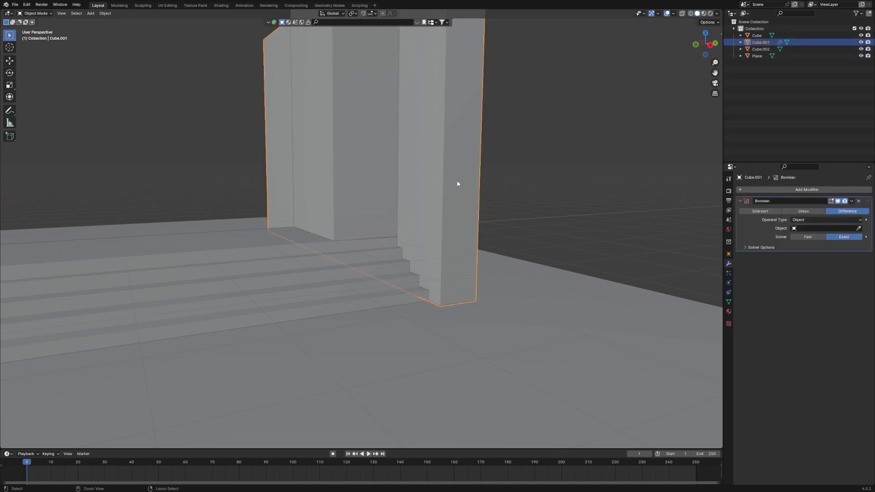
pyautogui.hotkey('ctrl', 'z')
pyautogui.hotkey('ctrl', 'shift', 'z')
pyautogui.click(388, 193)
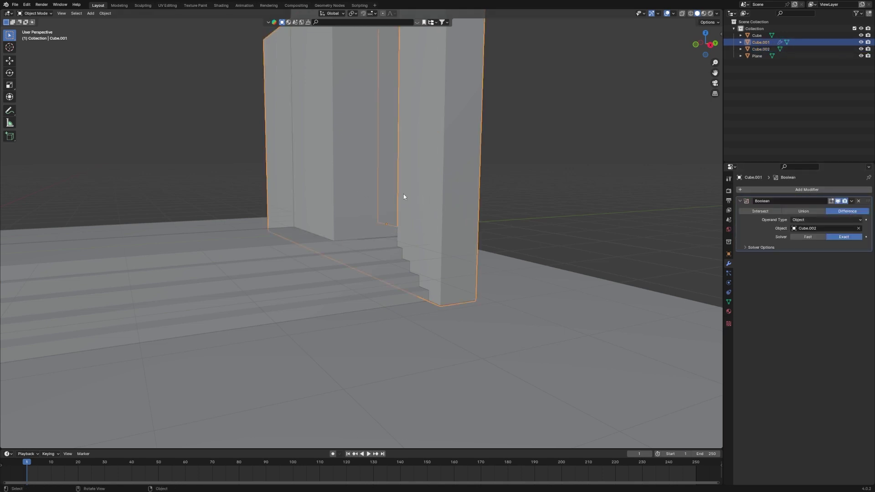
# Step: Hide the cutter Cube.002 and smooth-shade the arched wall
pyautogui.click(379, 196)
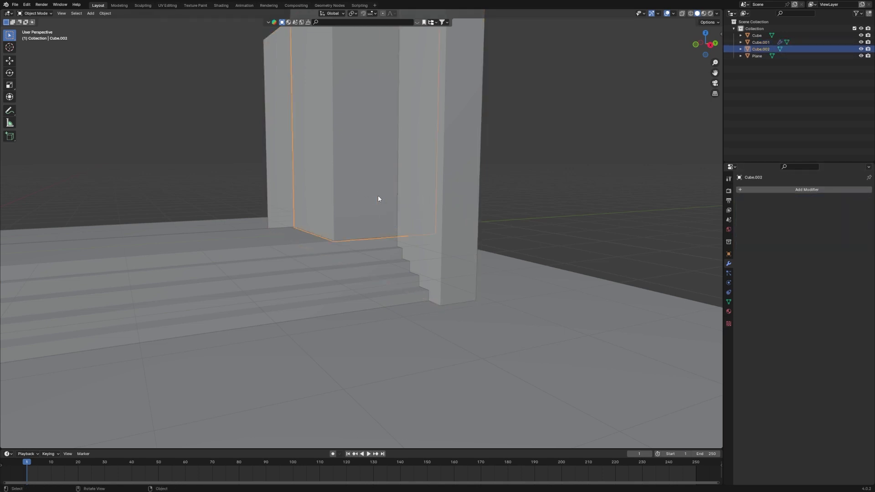
pyautogui.press('h')
pyautogui.moveTo(384, 196); pyautogui.dragTo(481, 176, button='middle')
pyautogui.click(360, 213)
pyautogui.rightClick(360, 213)
pyautogui.click(360, 213)
pyautogui.scroll(-5, 445, 196)
pyautogui.press('KP_1')
pyautogui.rightClick(415, 121)
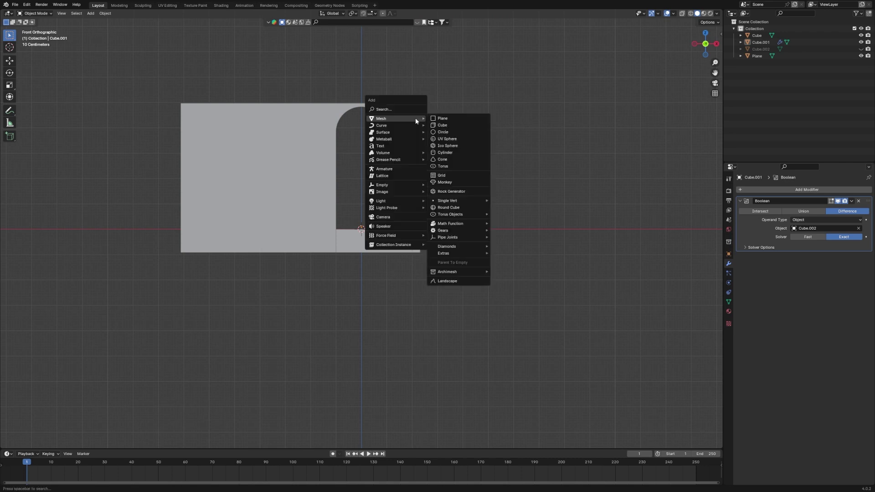
pyautogui.click(456, 118)
# Step: Duplicate the floor plane and lift the copy about 6.7 m as a ceiling
pyautogui.moveTo(502, 86); pyautogui.dragTo(496, 287, button='middle')
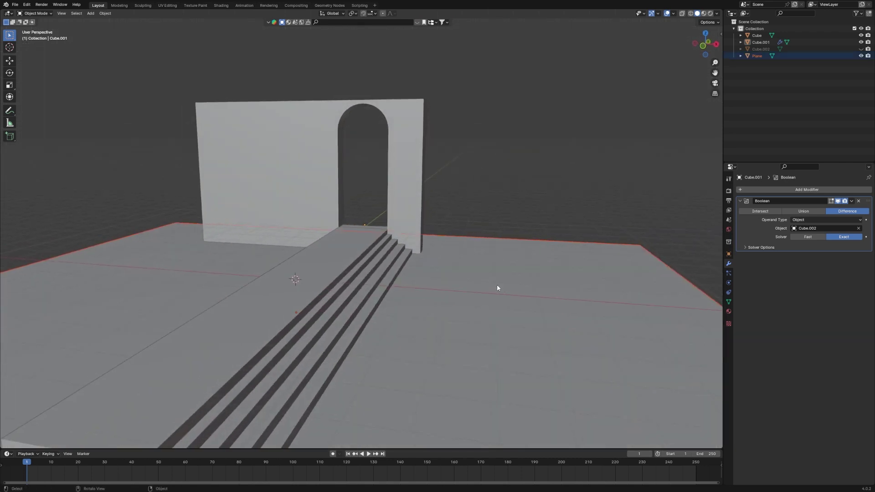
pyautogui.click(497, 287)
pyautogui.hotkey('shift', 'd')
pyautogui.press('Escape')
pyautogui.press('g')
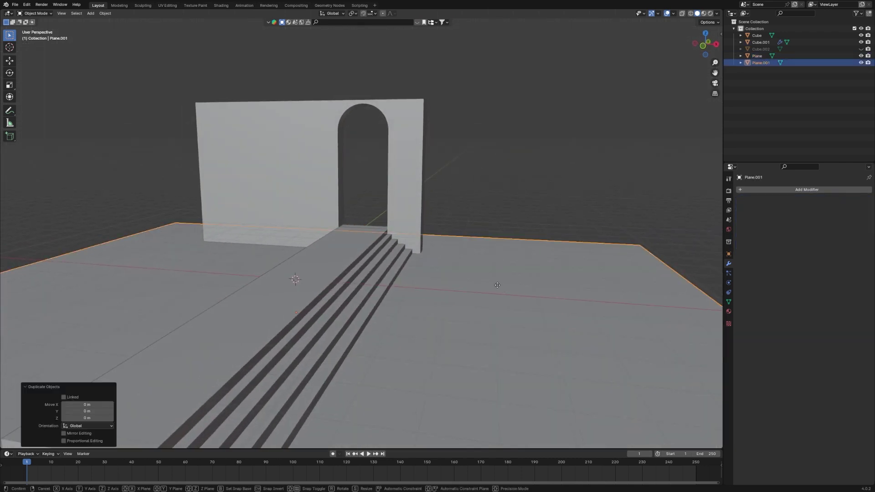
pyautogui.press('z')
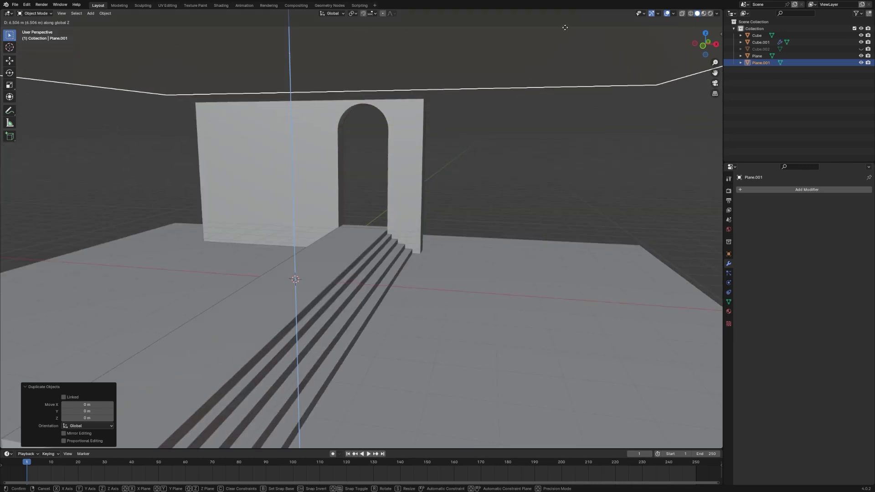
pyautogui.click(483, 133)
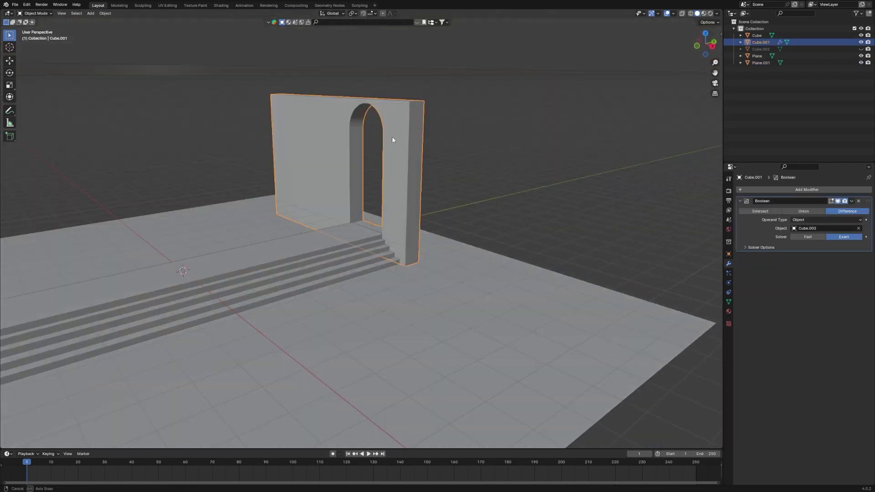
# Step: Raise the wall Cube.001's top face about 1.0113 m to meet the ceiling
pyautogui.press('Tab')
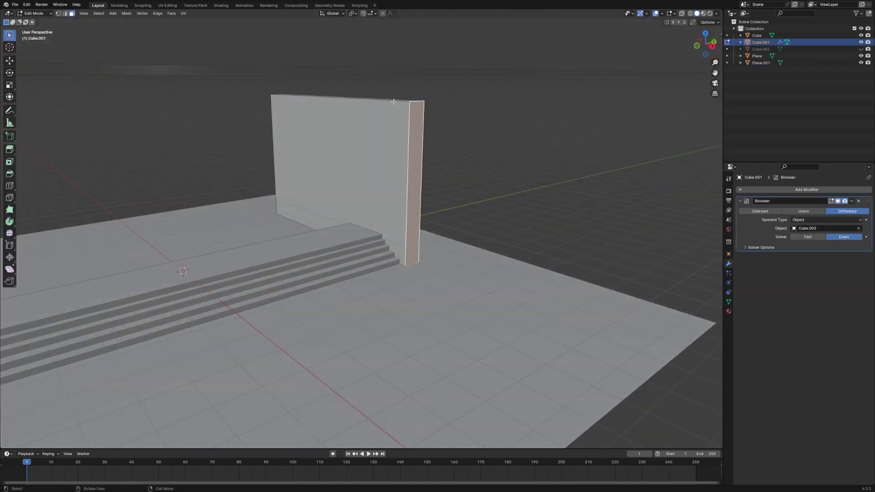
pyautogui.click(395, 101)
pyautogui.click(396, 100)
pyautogui.click(397, 100)
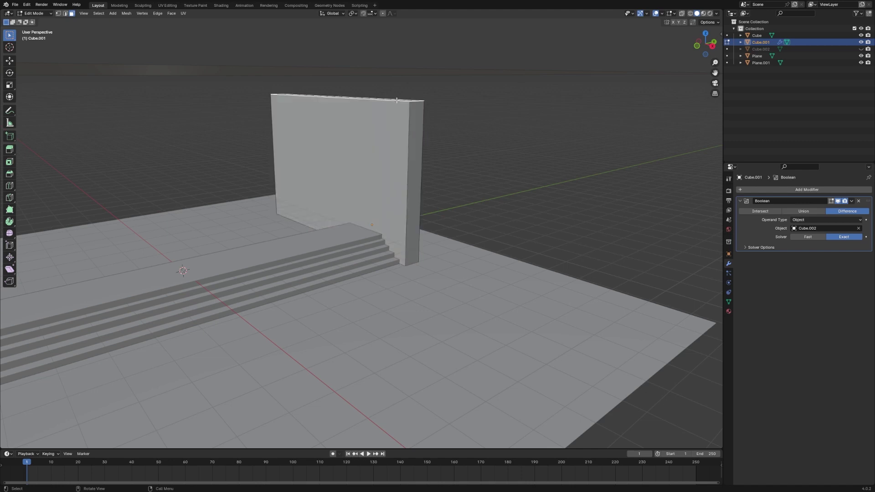
pyautogui.press('g')
pyautogui.press('z')
pyautogui.click(426, 76)
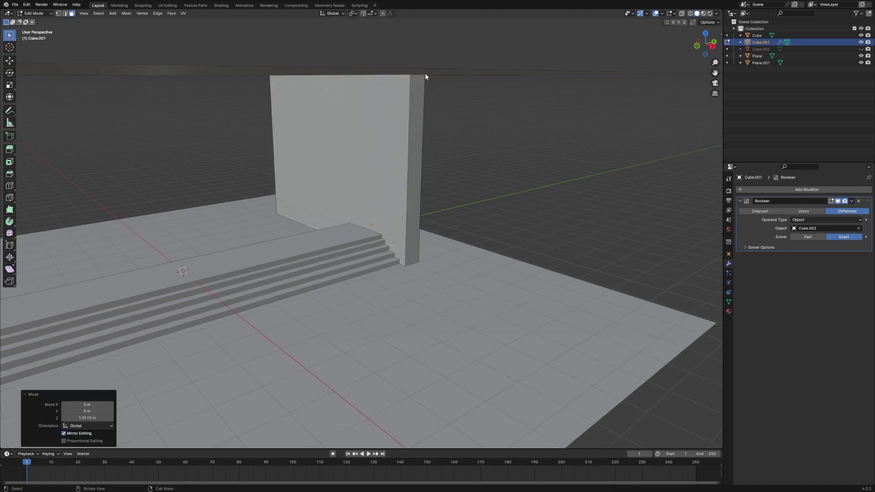
pyautogui.press('Tab')
pyautogui.click(428, 72)
pyautogui.click(815, 190)
pyautogui.moveTo(816, 190)
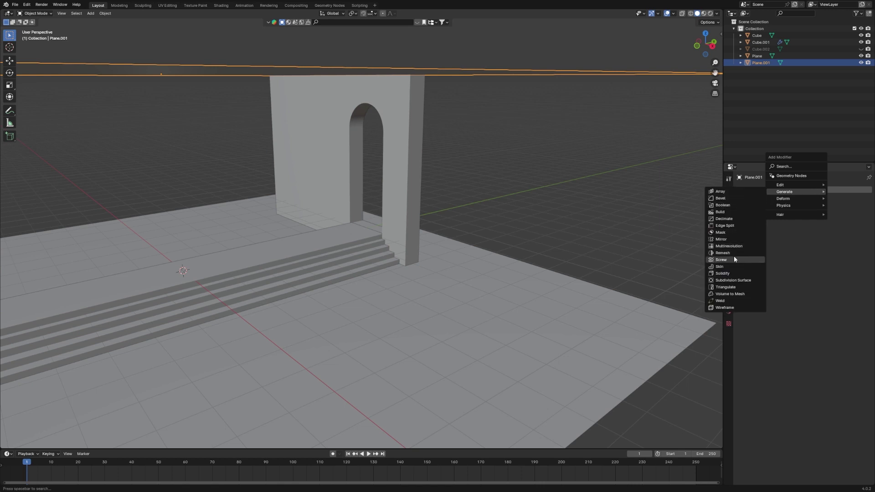
# Step: Give ceiling Plane.001 a 0.01 m Solidify modifier, then duplicate the arched wall Cube.001
pyautogui.click(730, 273)
pyautogui.press('KP_1')
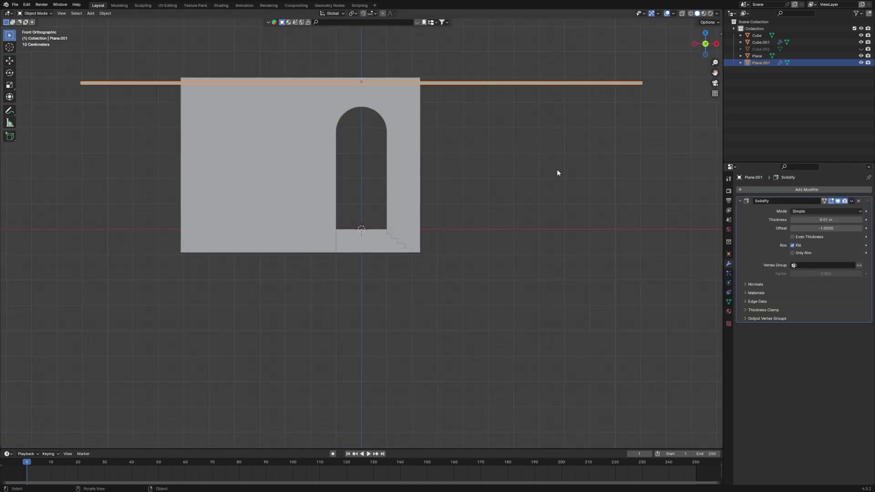
pyautogui.click(557, 171)
pyautogui.moveTo(518, 171); pyautogui.dragTo(499, 172, button='middle')
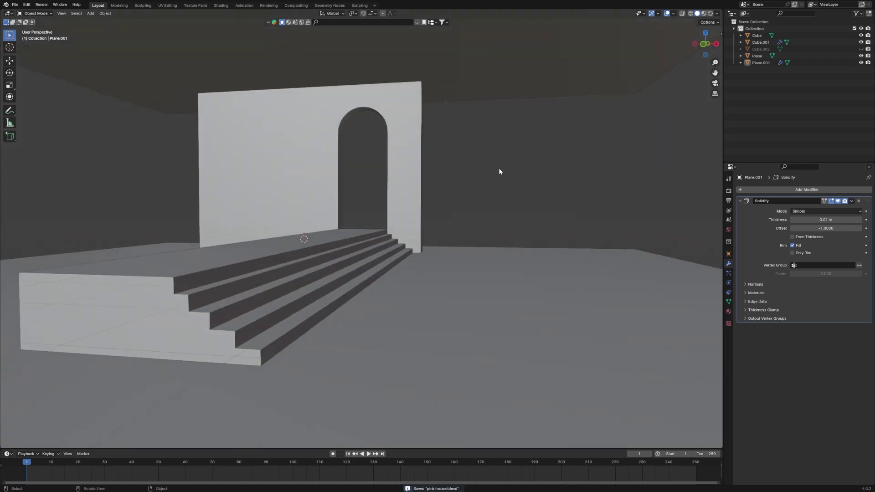
pyautogui.click(414, 180)
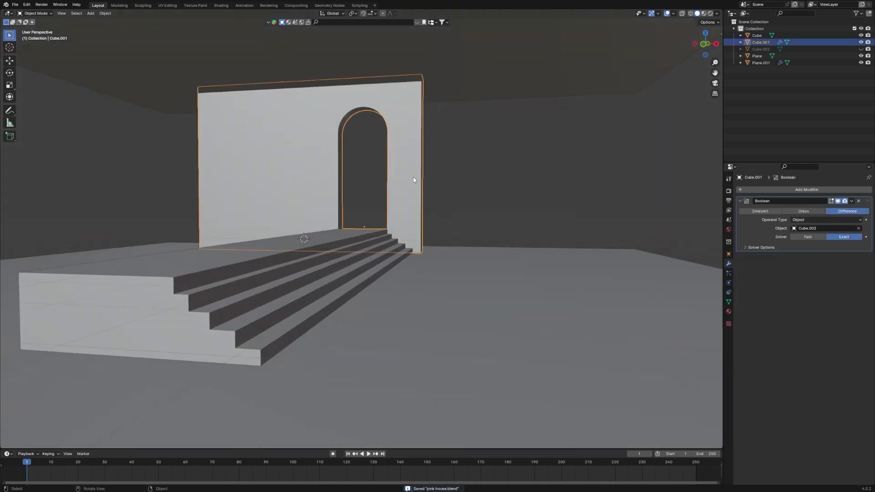
pyautogui.hotkey('shift', 'd')
# Step: Keep the wall copy in place and rotate it 90° about Z with rz90
pyautogui.rightClick(414, 177)
pyautogui.write('rz')
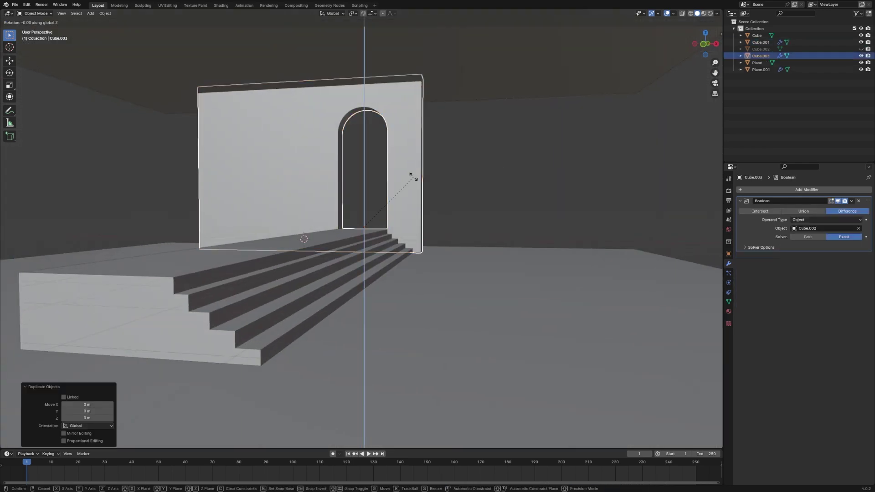
pyautogui.write('90')
pyautogui.press('Return')
pyautogui.press('ctrl+KP_3')
pyautogui.scroll(3, 432, 176)
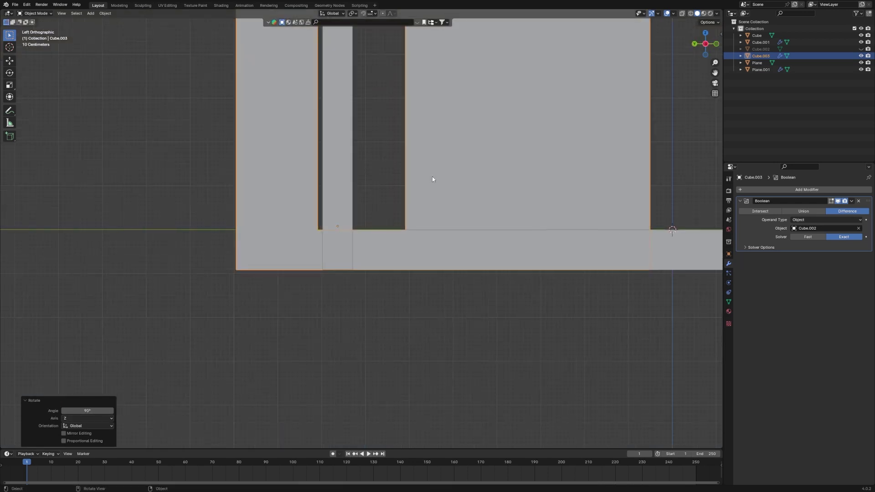
pyautogui.scroll(-4, 434, 177)
pyautogui.scroll(2, 445, 181)
pyautogui.press('KP_1')
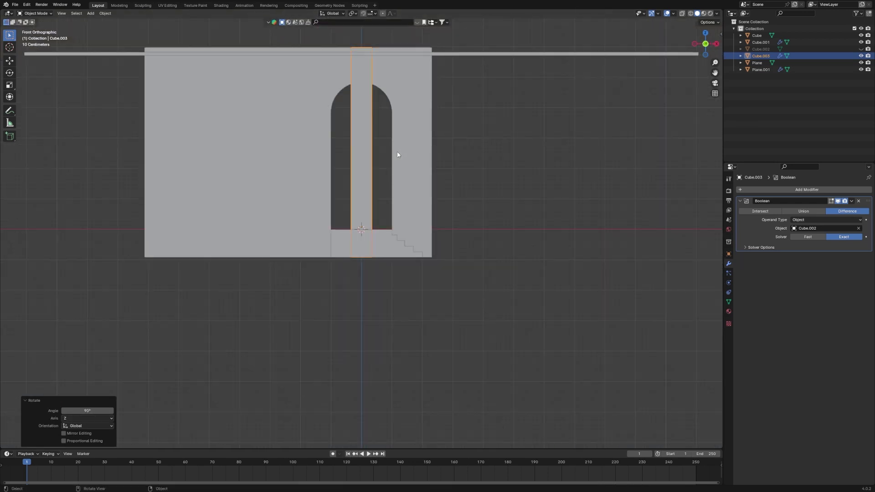
pyautogui.scroll(3, 400, 157)
# Step: Slide the side wall Cube.003 about 1.94 m along X
pyautogui.press('g')
pyautogui.press('x')
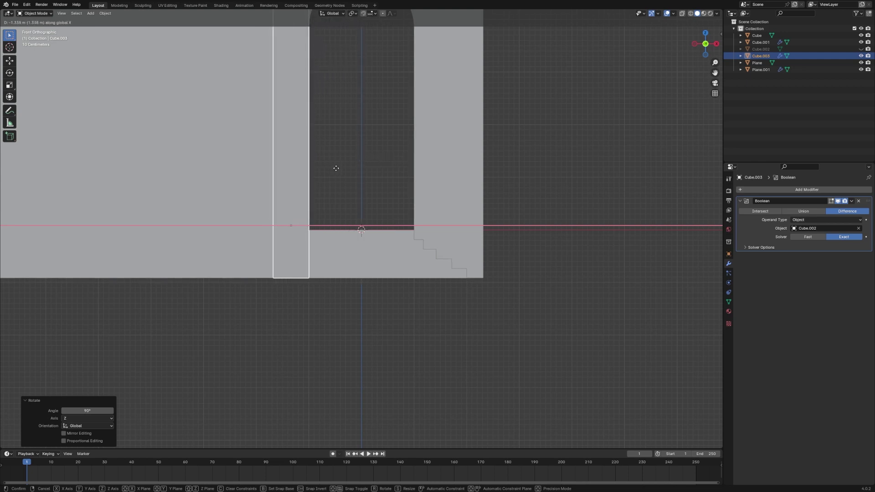
pyautogui.click(336, 168)
pyautogui.moveTo(334, 178); pyautogui.dragTo(340, 197, button='middle')
pyautogui.click(361, 306)
# Step: Shift the stairs geometry about 4.38 m along −X
pyautogui.scroll(3, 387, 308)
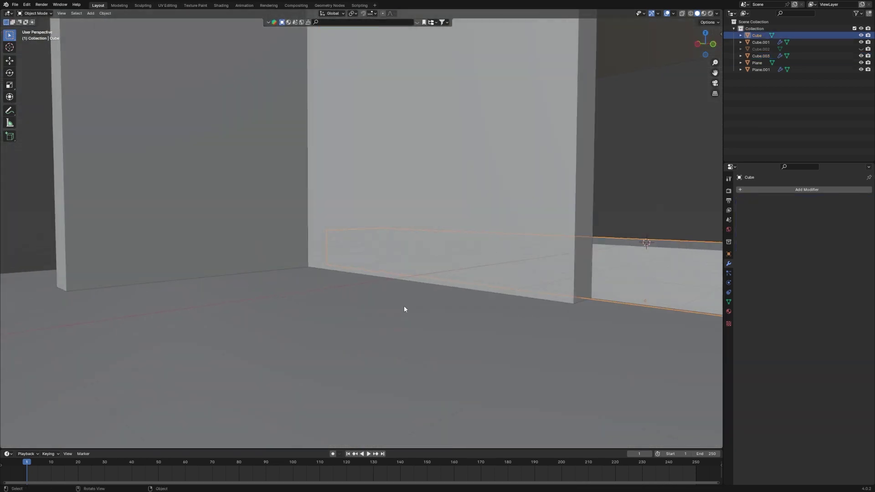
pyautogui.press('Tab')
pyautogui.scroll(-3, 579, 273)
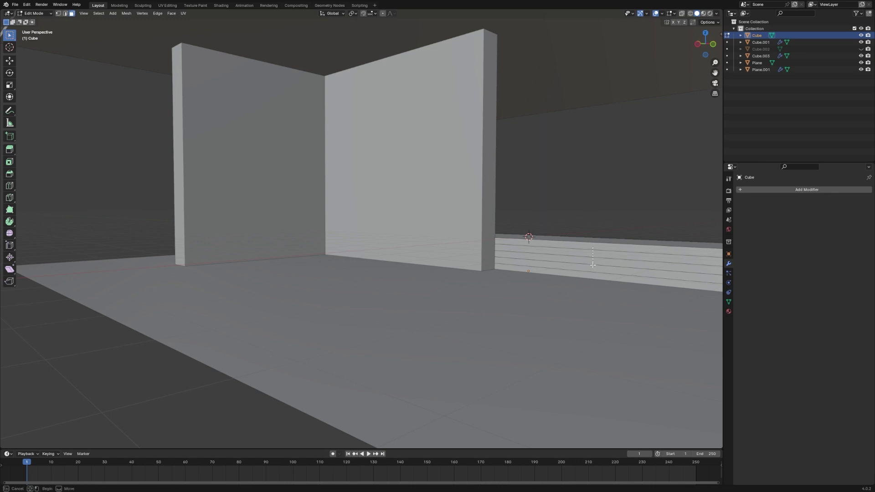
pyautogui.scroll(-6, 563, 273)
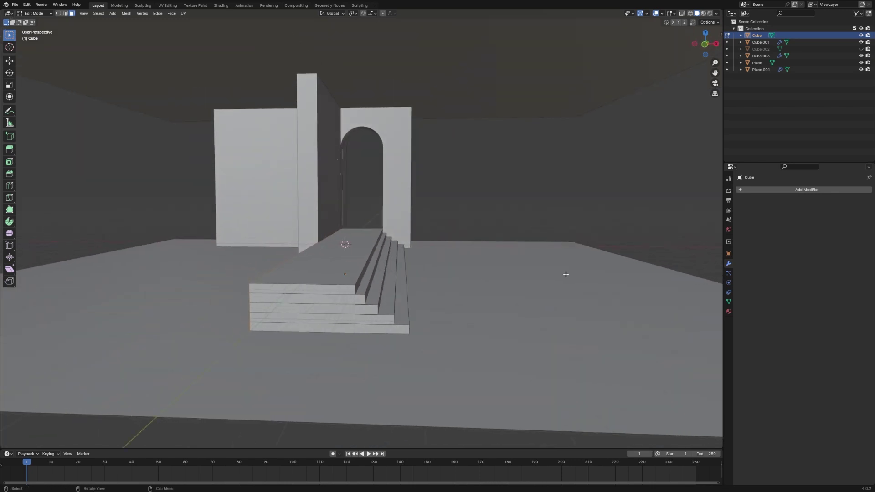
pyautogui.press('g')
pyautogui.press('x')
pyautogui.click(434, 278)
# Step: In front view, extend the platform's left vertices along X to the wall's left edge
pyautogui.press('`')
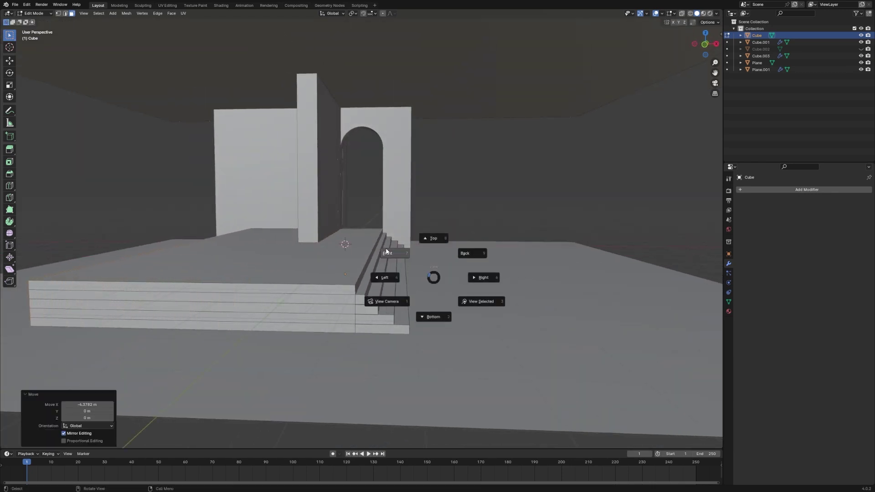
pyautogui.click(522, 304)
pyautogui.scroll(4, 523, 300)
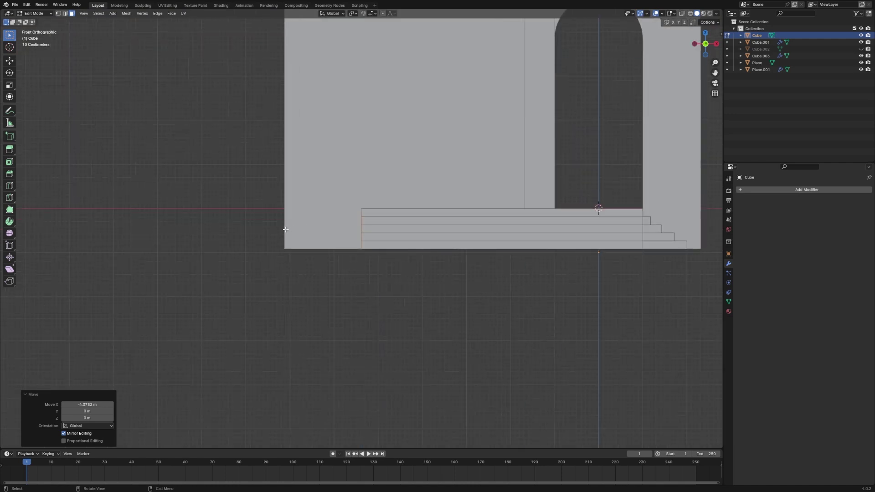
pyautogui.press('g')
pyautogui.press('x')
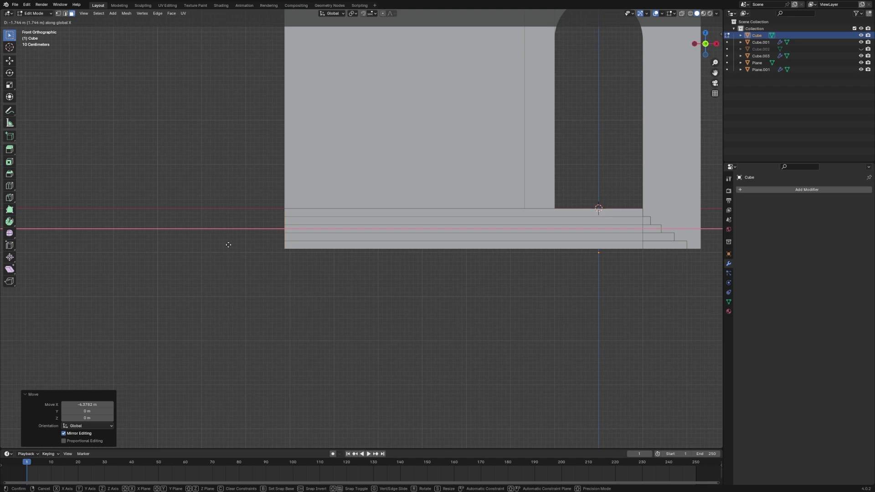
pyautogui.click(228, 245)
pyautogui.scroll(-5, 338, 252)
pyautogui.press('Tab')
pyautogui.moveTo(592, 218); pyautogui.dragTo(536, 233, button='middle')
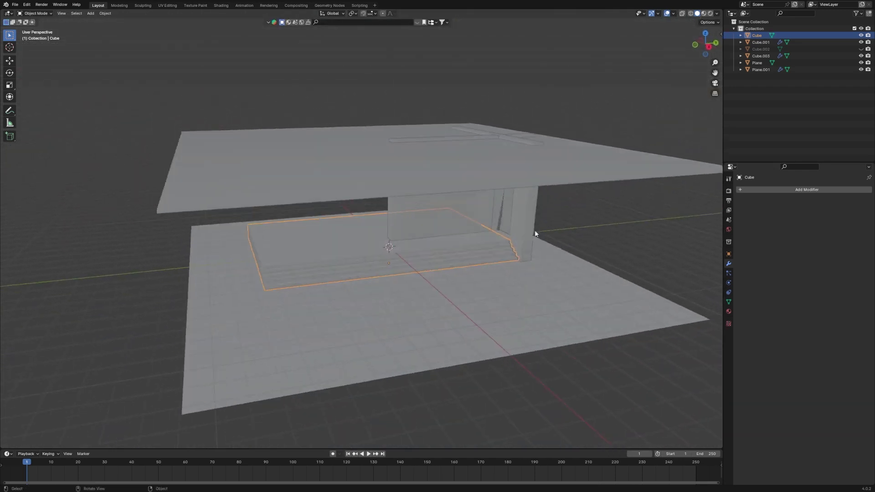
# Step: On side wall Cube.003, move the pillar face along Y in Edit Mode to shorten it
pyautogui.click(426, 215)
pyautogui.moveTo(425, 215)
pyautogui.mouseDown(button='middle')
pyautogui.moveTo(387, 218)
pyautogui.moveTo(416, 219)
pyautogui.mouseUp(button='middle')
pyautogui.hotkey('alt', 'z')
pyautogui.press('Tab')
pyautogui.click(403, 209)
pyautogui.press('g')
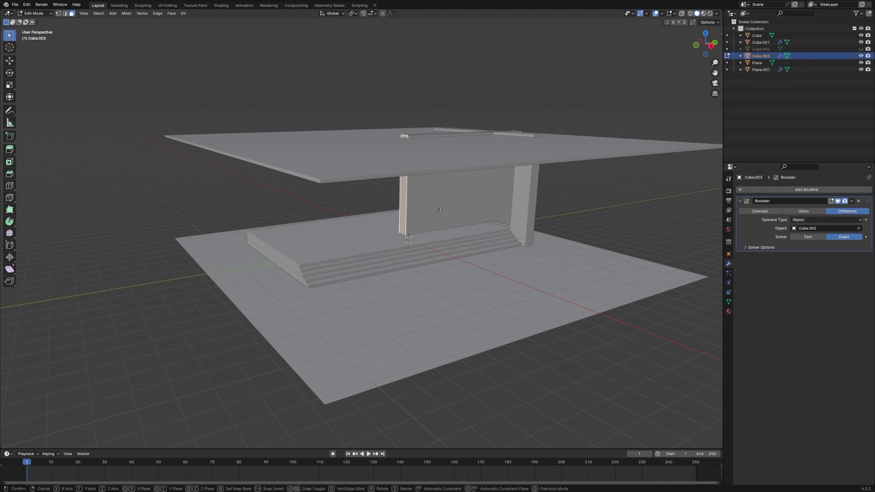
pyautogui.press('y')
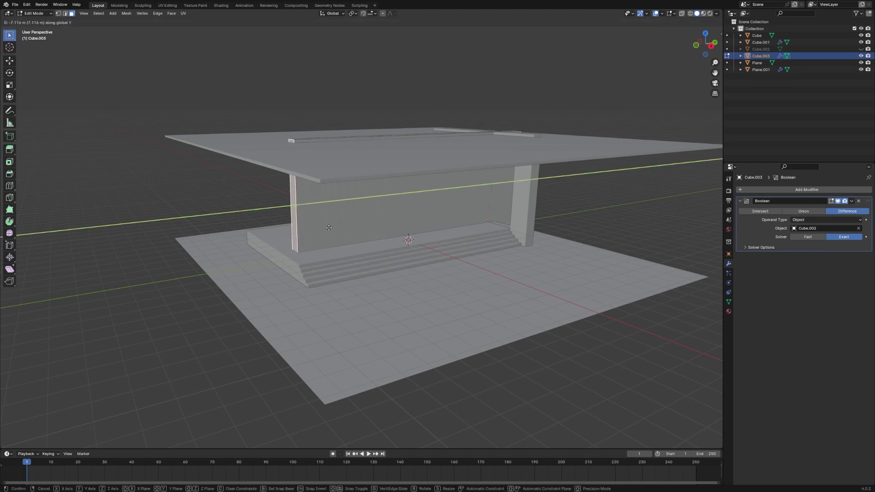
pyautogui.click(313, 225)
pyautogui.press('Tab')
# Step: From a new angle, trim the pillar's right face of Cube.003 along Y
pyautogui.click(696, 184)
pyautogui.hotkey('alt', 'z')
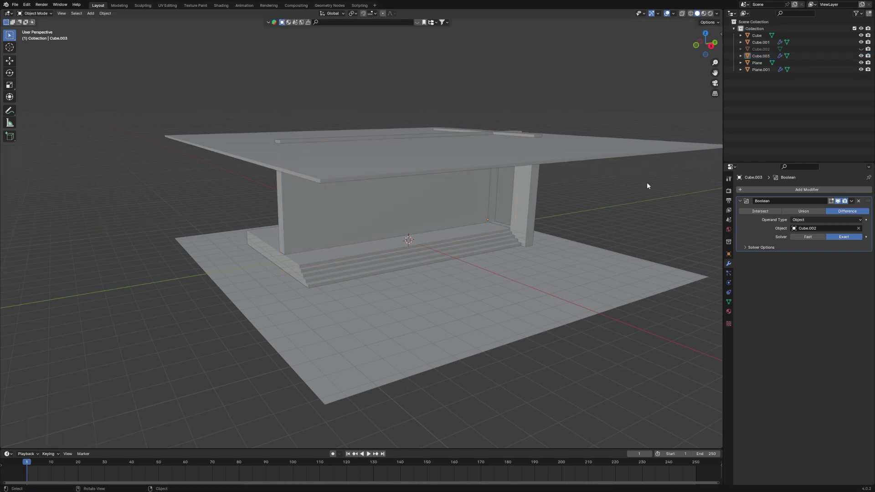
pyautogui.moveTo(647, 182); pyautogui.dragTo(495, 221, button='middle')
pyautogui.click(465, 234)
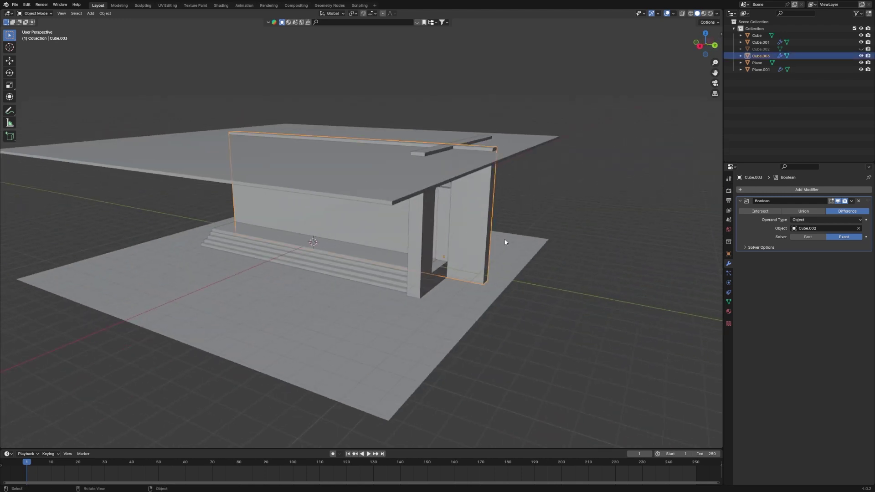
pyautogui.press('Tab')
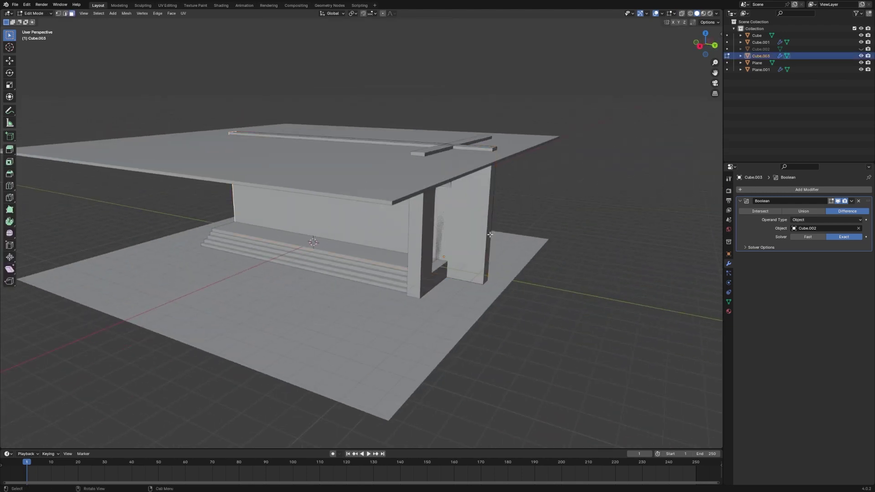
pyautogui.click(498, 235)
pyautogui.press('g')
pyautogui.press('y')
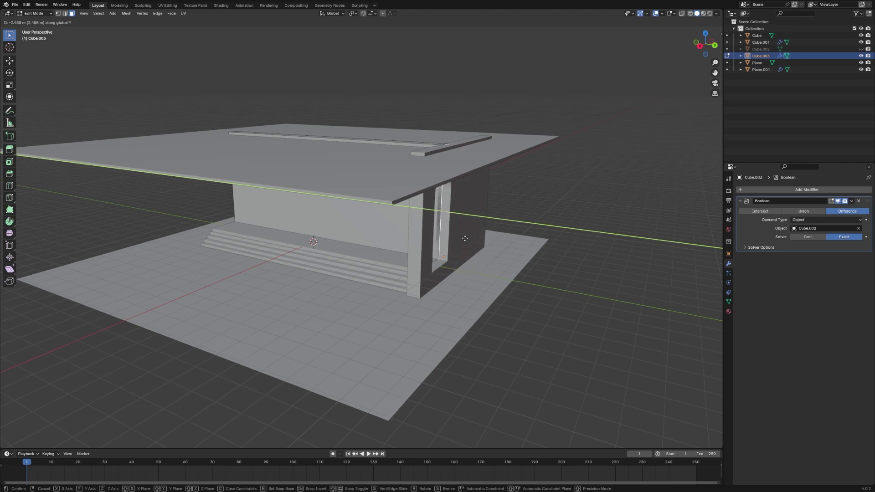
pyautogui.click(464, 238)
pyautogui.press('Tab')
# Step: Shift the whole Cube.003 wall piece about −1.81 m along X
pyautogui.press('g')
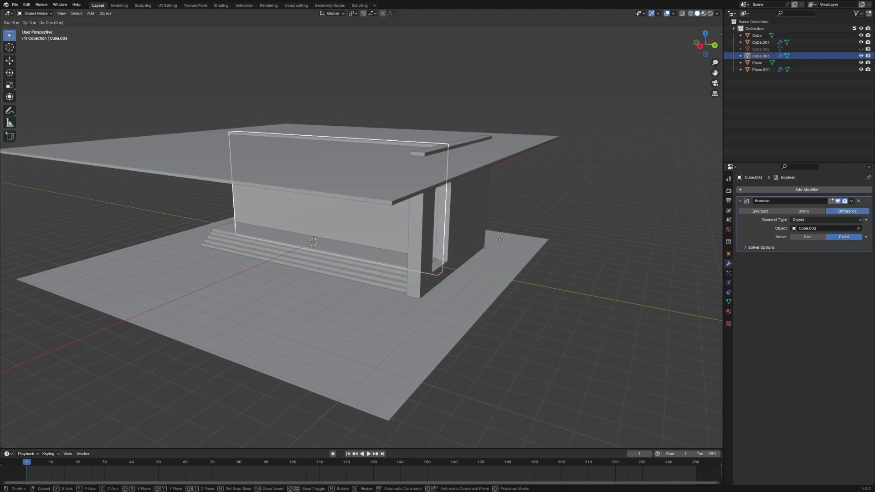
pyautogui.click(502, 240)
pyautogui.press('g')
pyautogui.press('x')
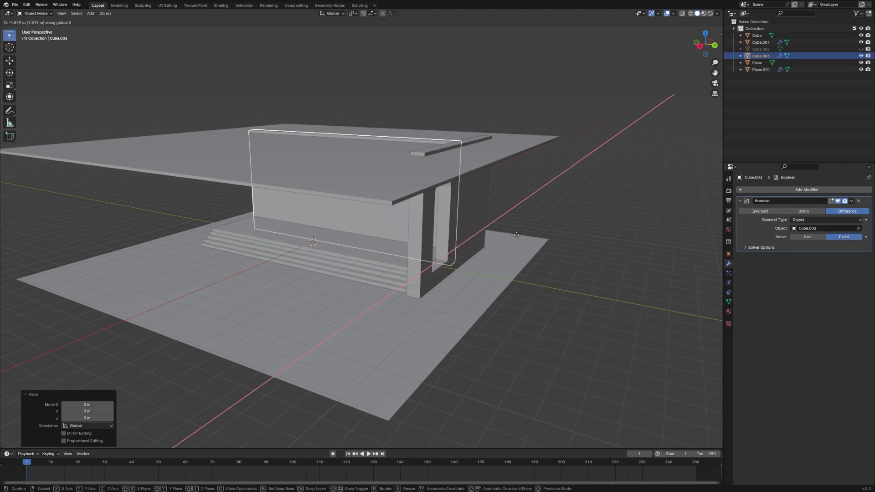
pyautogui.click(516, 234)
pyautogui.moveTo(516, 234); pyautogui.dragTo(522, 255, button='middle')
pyautogui.press('g')
pyautogui.press('x')
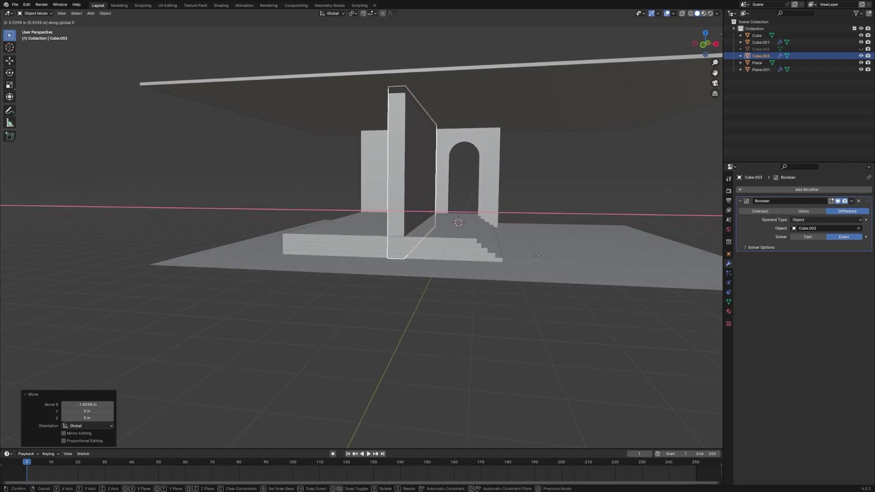
# Step: Confirm the wall's new X position and switch to the front orthographic view
pyautogui.click(533, 256)
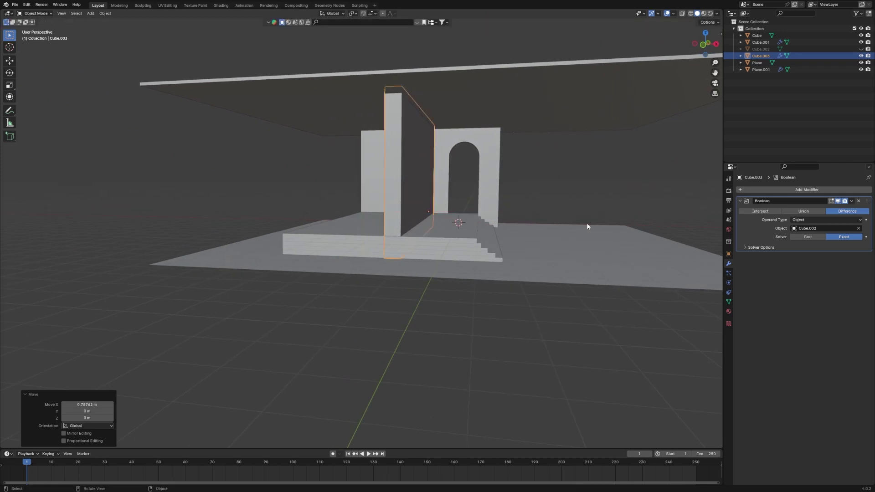
pyautogui.click(696, 110)
pyautogui.scroll(-3, 556, 169)
pyautogui.press('KP_1')
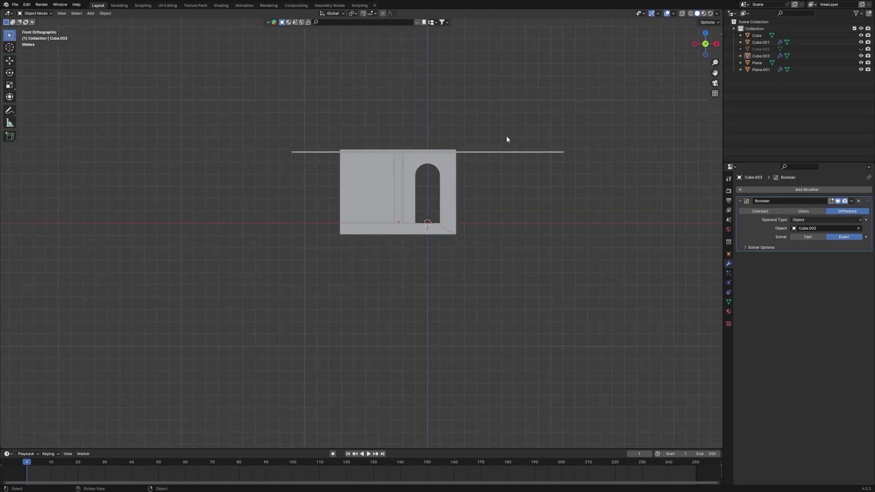
# Step: Add a camera, place it higher to the right, and look through it
pyautogui.hotkey('shift', 'a')
pyautogui.click(463, 243)
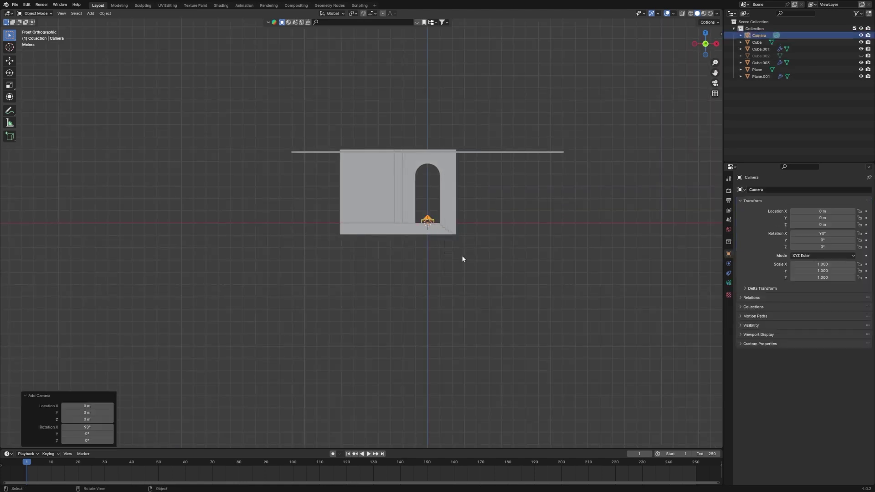
pyautogui.press('g')
pyautogui.click(490, 259)
pyautogui.press('KP_3')
pyautogui.press('`')
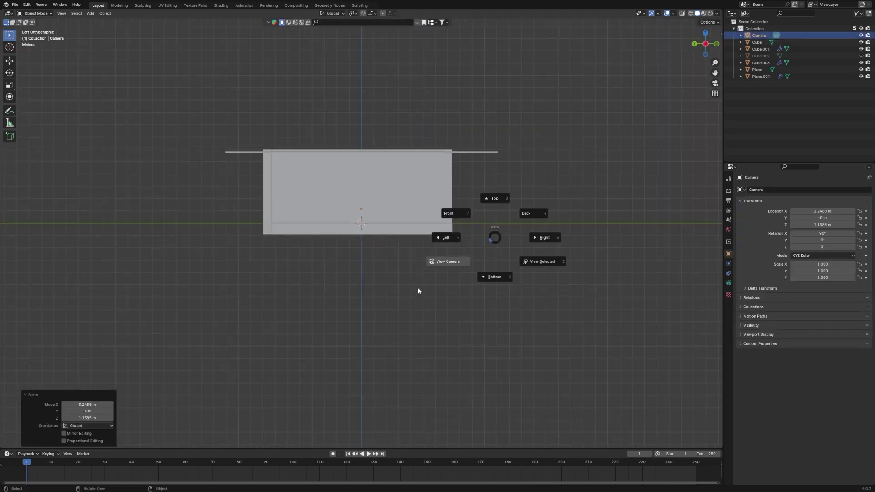
pyautogui.click(441, 258)
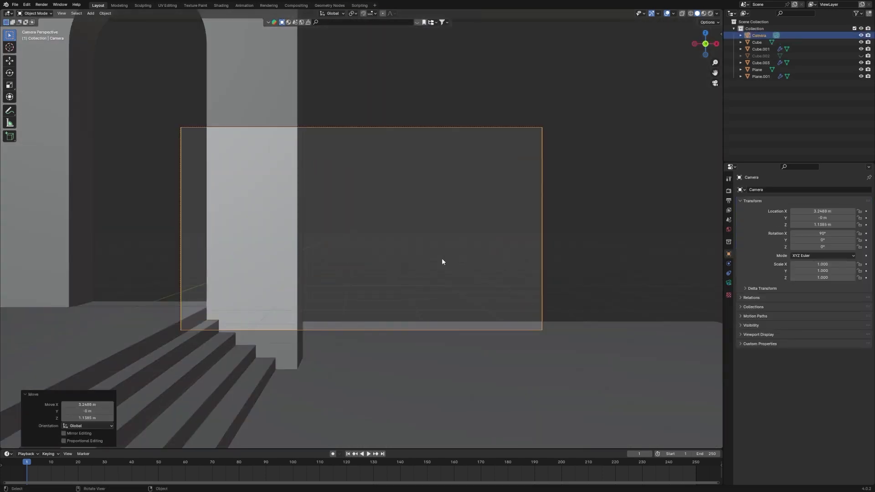
# Step: Split the viewport vertically and set the left view to top-down, framed on the camera
pyautogui.click(722, 178)
pyautogui.rightClick(722, 176)
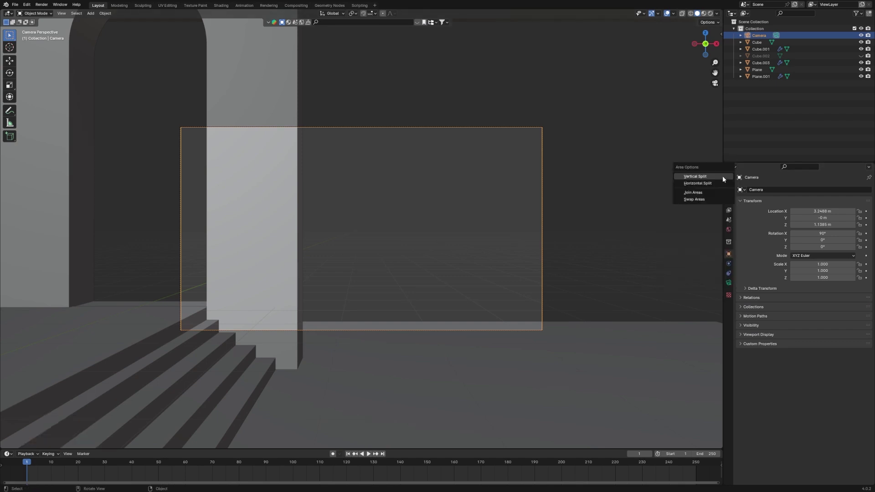
pyautogui.click(720, 175)
pyautogui.click(359, 217)
pyautogui.scroll(-3, 288, 216)
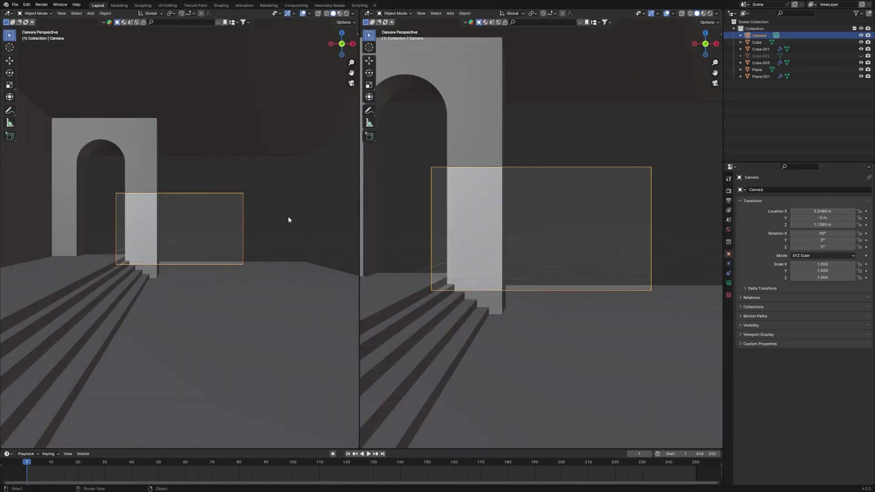
pyautogui.press('KP_Decimal')
pyautogui.press('KP_7')
pyautogui.scroll(-5, 294, 179)
# Step: Pull the camera back along Y and turn it about 14° to frame the stairs and doorway
pyautogui.press('g')
pyautogui.press('y')
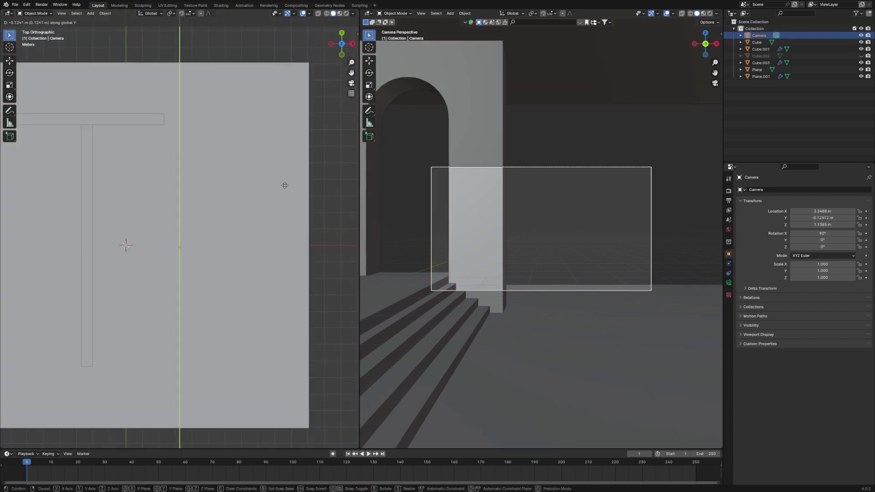
pyautogui.click(321, 382)
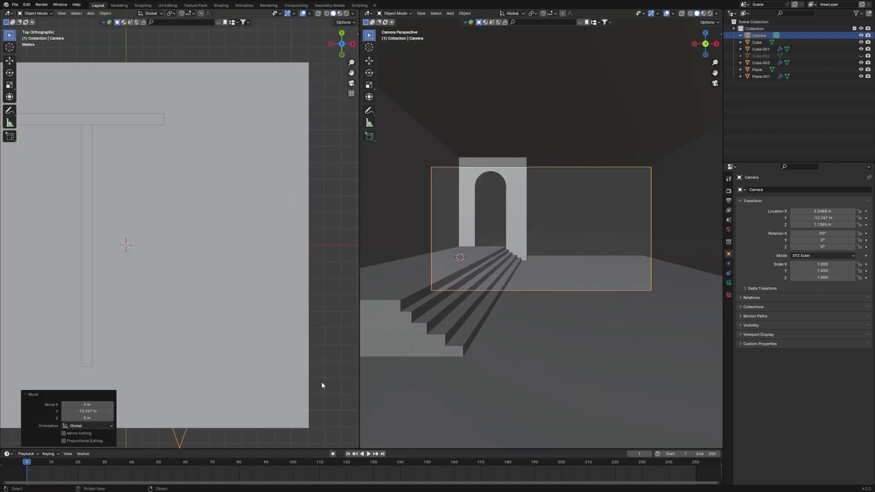
pyautogui.press('g')
pyautogui.click(355, 313)
pyautogui.press('r')
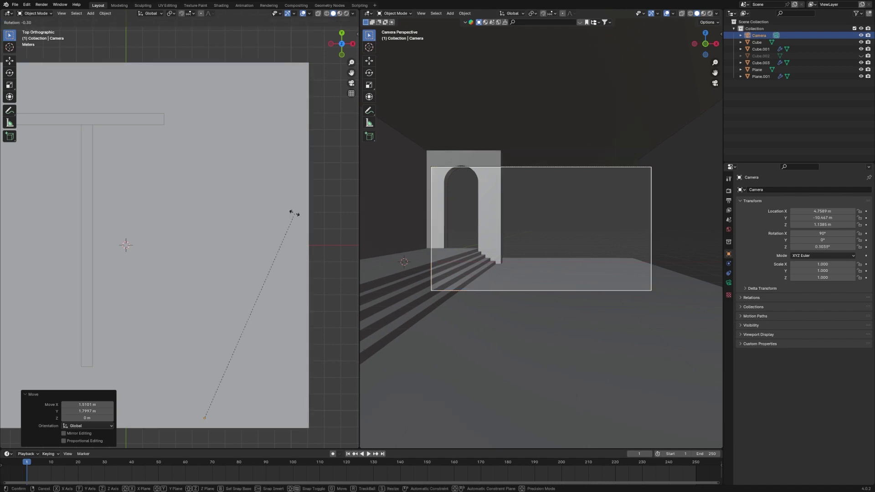
pyautogui.click(242, 196)
pyautogui.press('g')
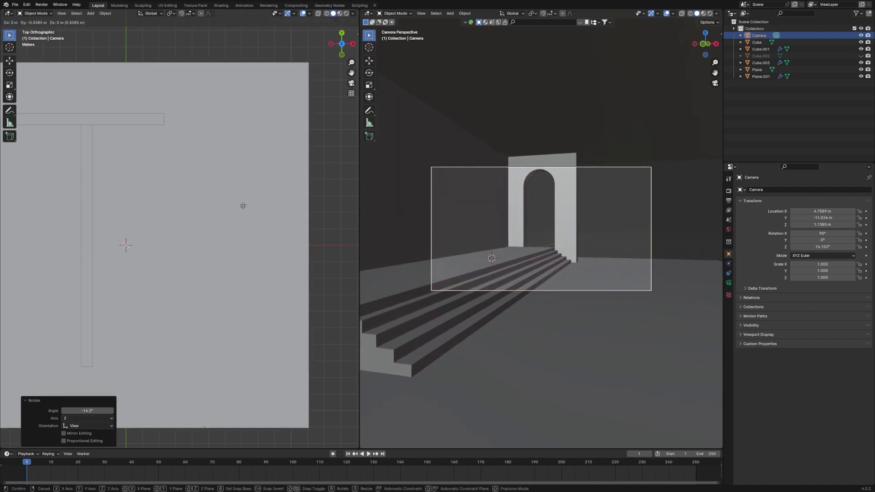
pyautogui.click(248, 218)
pyautogui.press('g')
pyautogui.press('y')
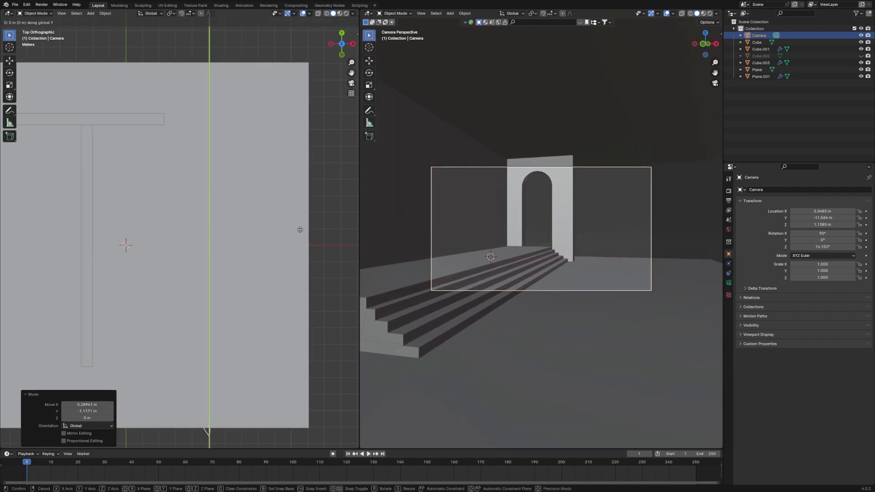
pyautogui.click(417, 260)
# Step: In Output Properties, enter Resolution X 2000 px and Resolution Y 2450 px
pyautogui.click(729, 200)
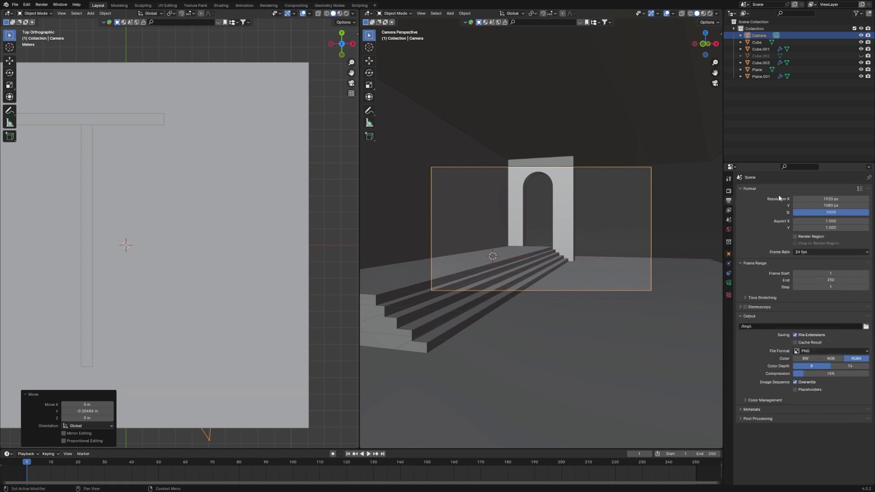
pyautogui.click(814, 199)
pyautogui.press('Return')
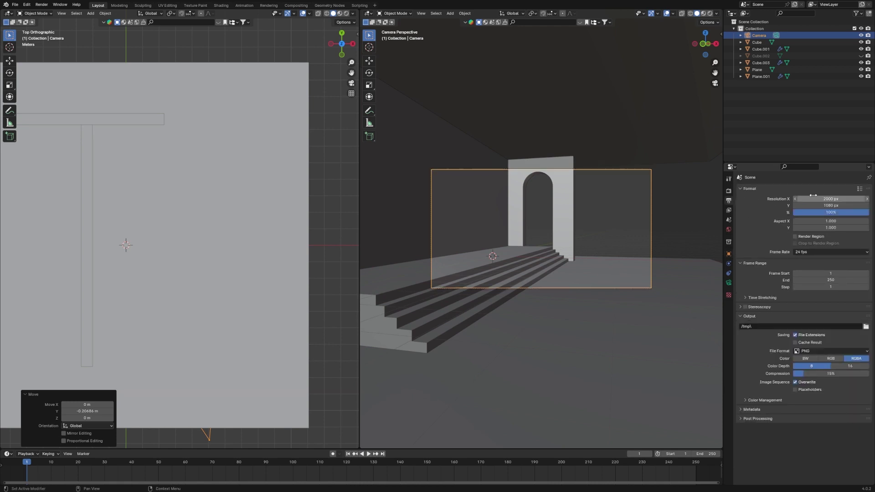
pyautogui.click(821, 205)
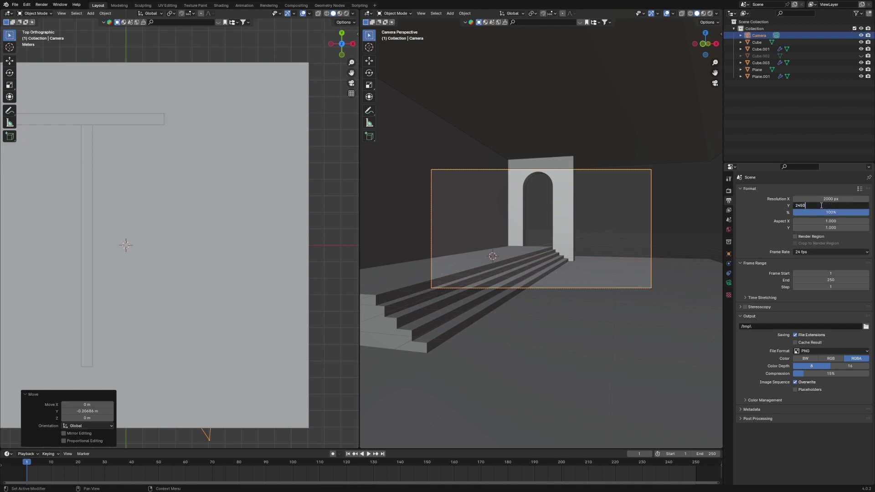
pyautogui.press('Return')
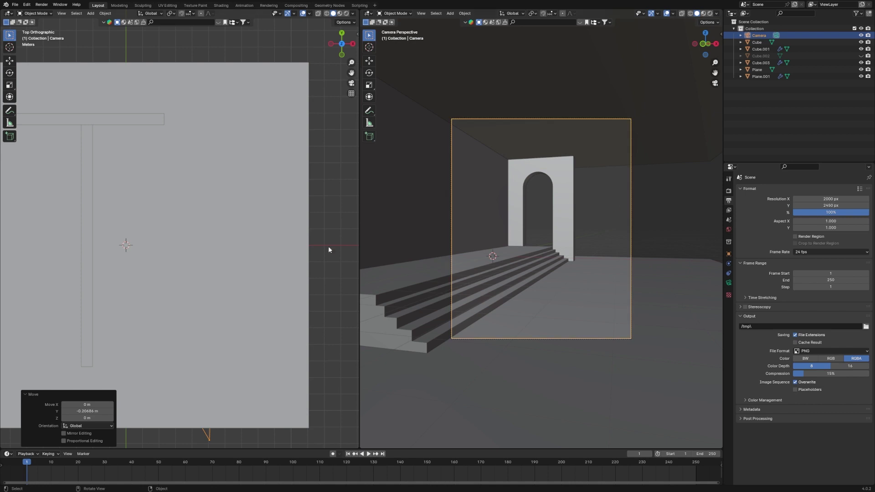
pyautogui.press('`')
pyautogui.scroll(-2, 232, 144)
# Step: Turn the camera slightly, then duplicate the stairs and rotate the copy 180° about Z
pyautogui.press('r')
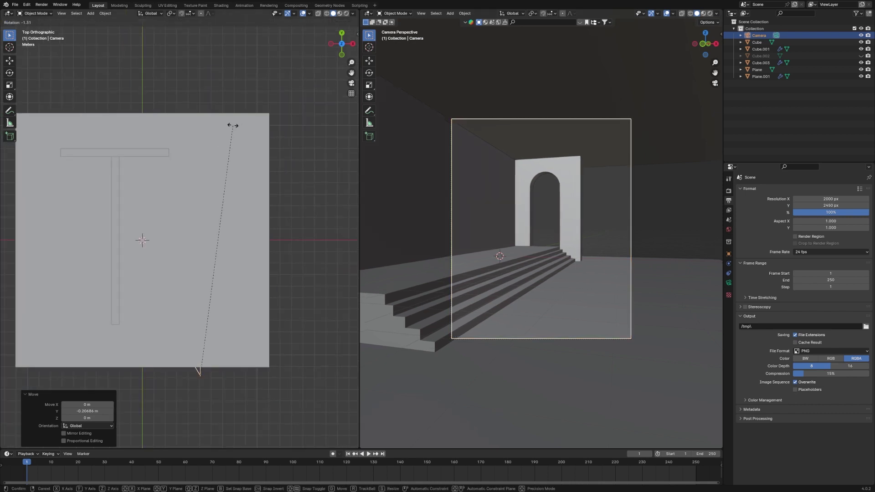
pyautogui.click(231, 122)
pyautogui.click(528, 279)
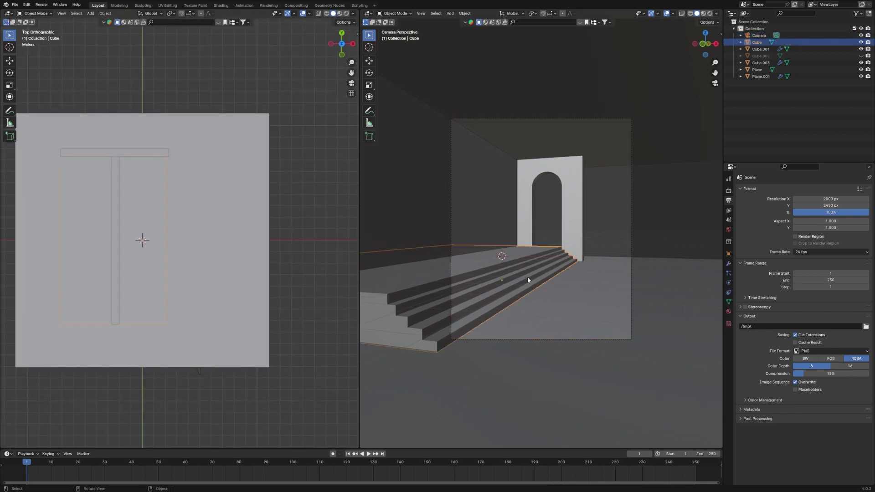
pyautogui.hotkey('shift', 'd')
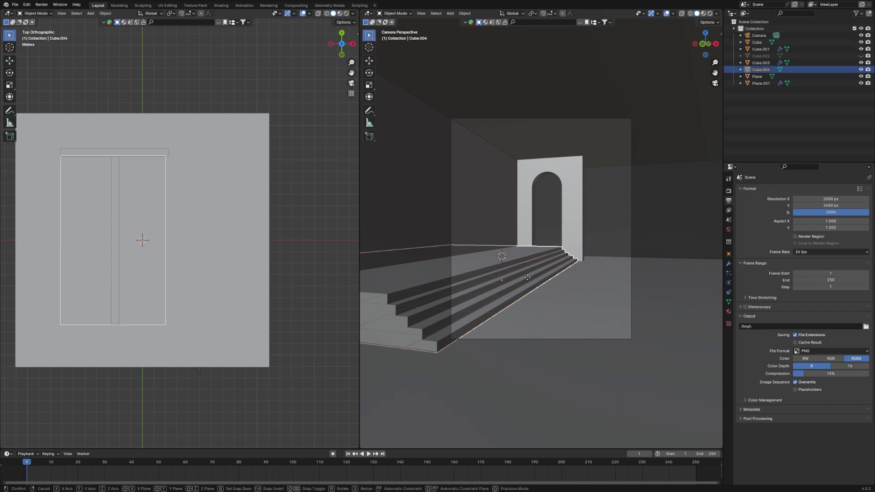
pyautogui.rightClick(527, 278)
pyautogui.write('rz')
pyautogui.write('180')
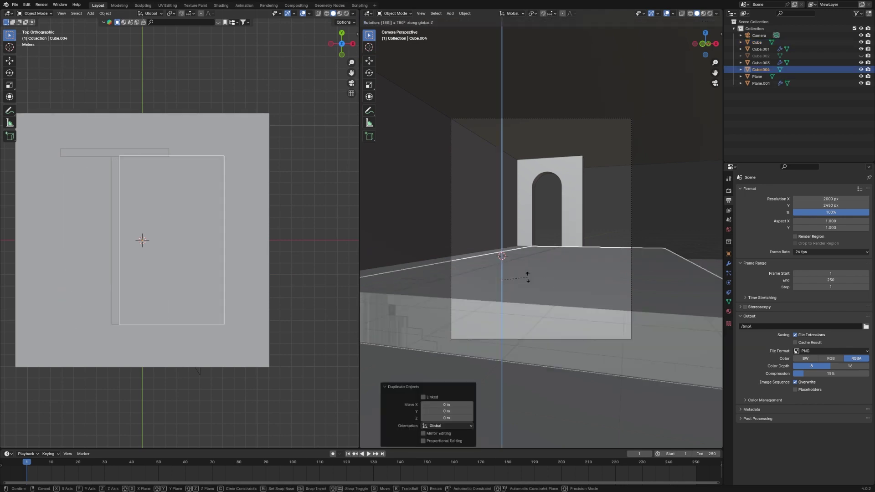
pyautogui.press('Return')
# Step: Move the rotated stair copy along X to the right side of the room
pyautogui.press('g')
pyautogui.press('x')
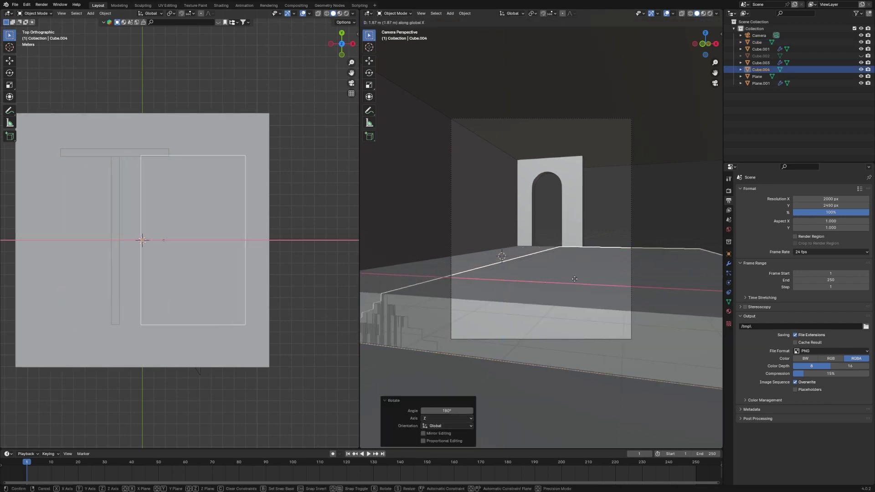
pyautogui.click(689, 294)
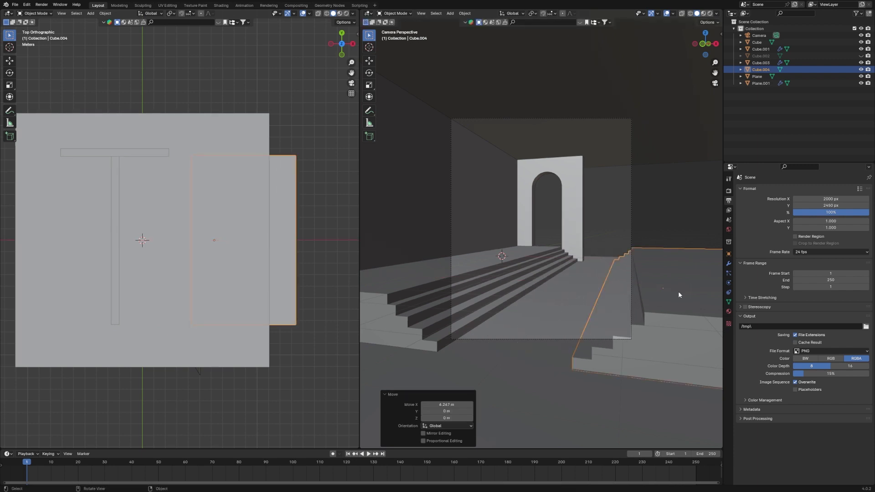
pyautogui.scroll(-2, 678, 295)
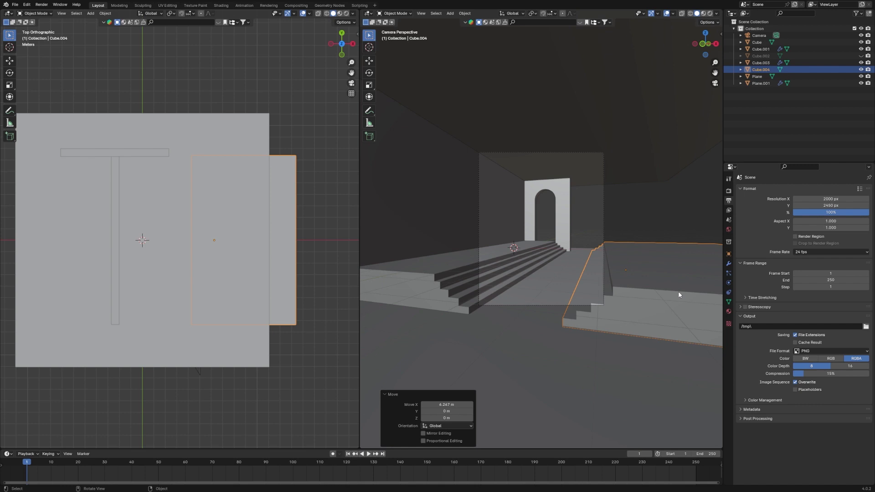
# Step: Make a further duplicate of the stair copy, then undo it
pyautogui.hotkey('shift', 'd')
pyautogui.press('r')
pyautogui.press('z')
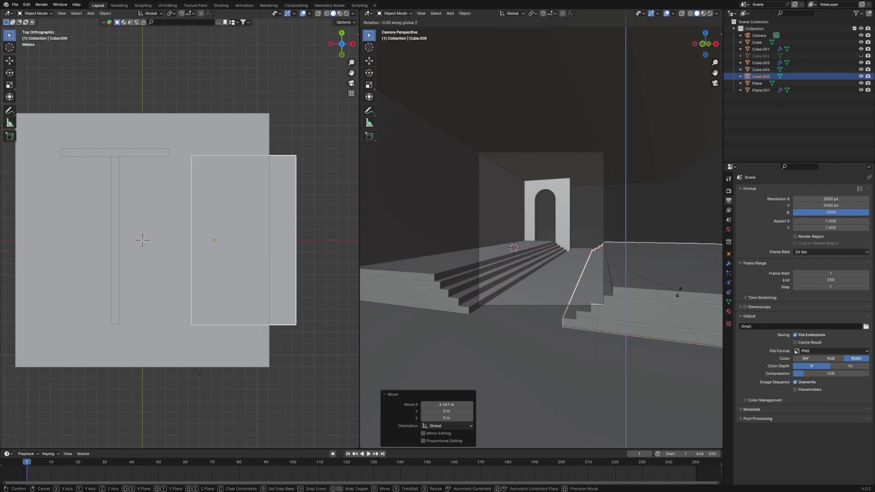
pyautogui.click(679, 293)
pyautogui.hotkey('ctrl', 's')
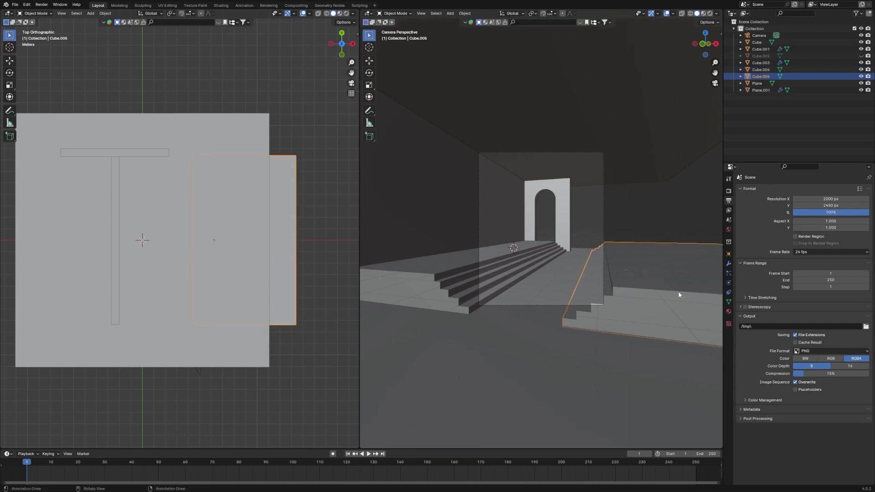
pyautogui.hotkey('ctrl', 'z')
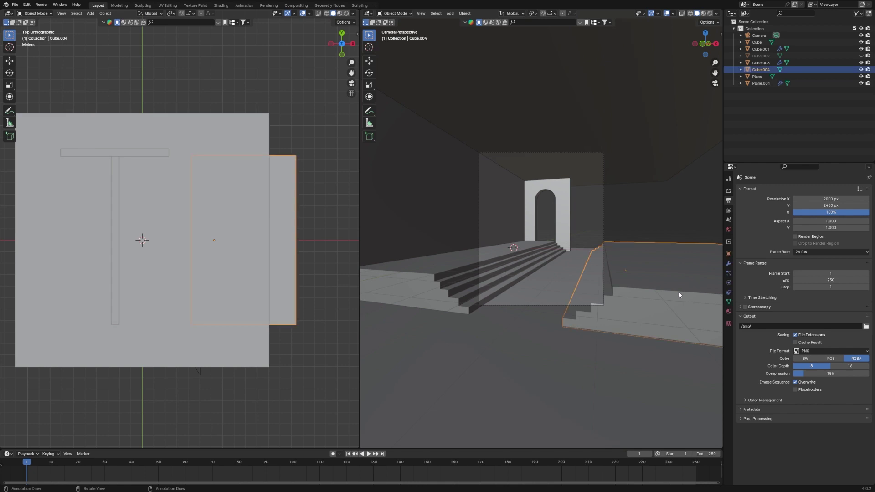
# Step: Try a Z rotation on the floor block, undo it, and duplicate the block again
pyautogui.press('r')
pyautogui.press('z')
pyautogui.press('1')
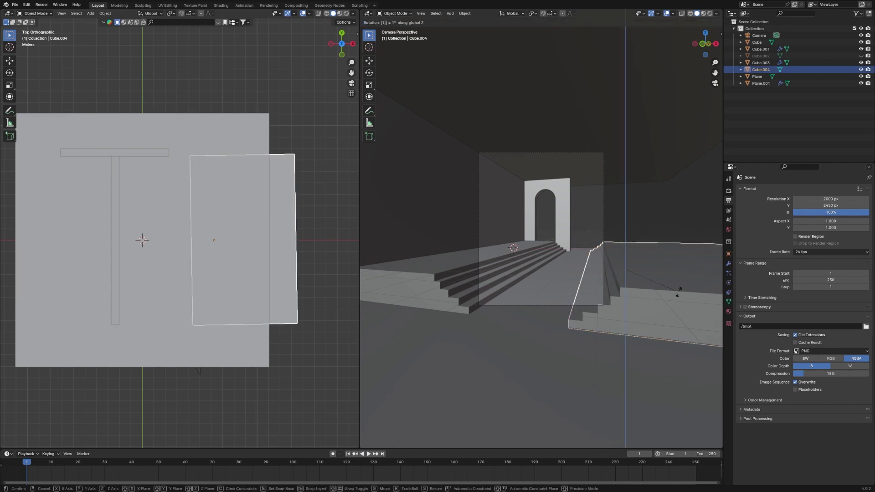
pyautogui.press('Return')
pyautogui.hotkey('ctrl', 'z')
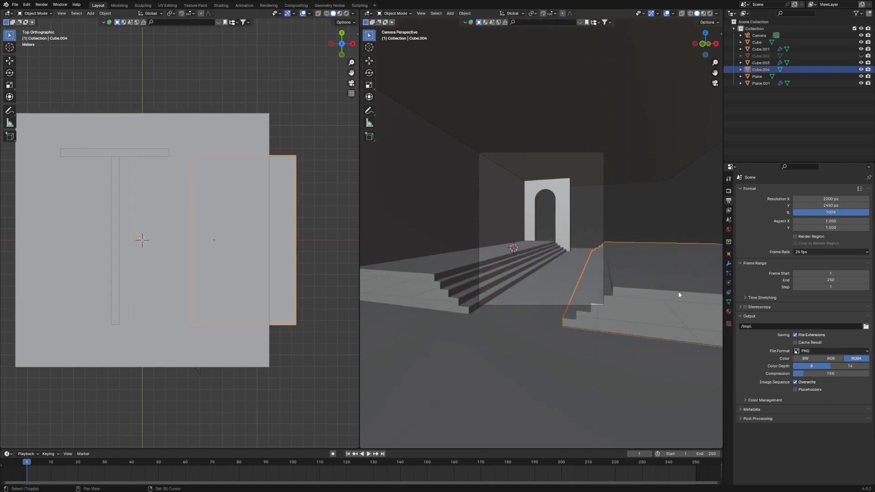
pyautogui.hotkey('shift', 'd')
pyautogui.press('Escape')
# Step: Turn the duplicated floor block 180° about Z, then a further quarter turn
pyautogui.write('rz')
pyautogui.write('180')
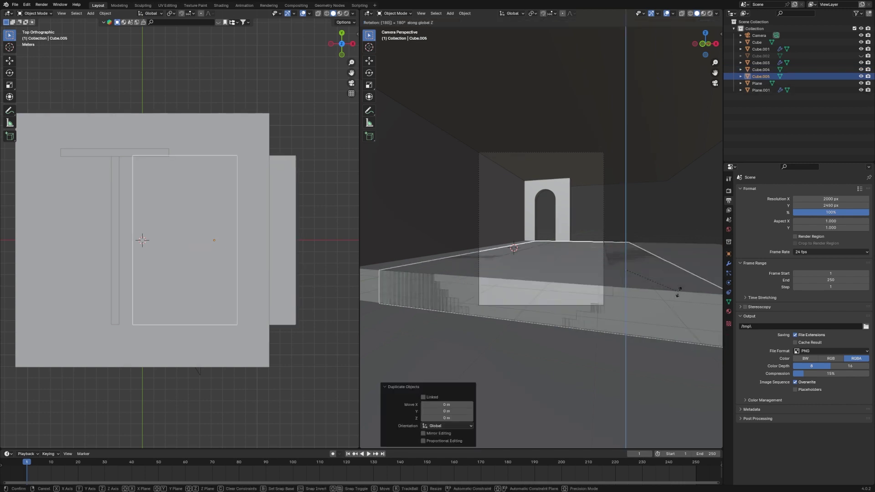
pyautogui.press('Return')
pyautogui.moveTo(678, 292); pyautogui.dragTo(639, 296, button='middle')
pyautogui.scroll(-5, 652, 294)
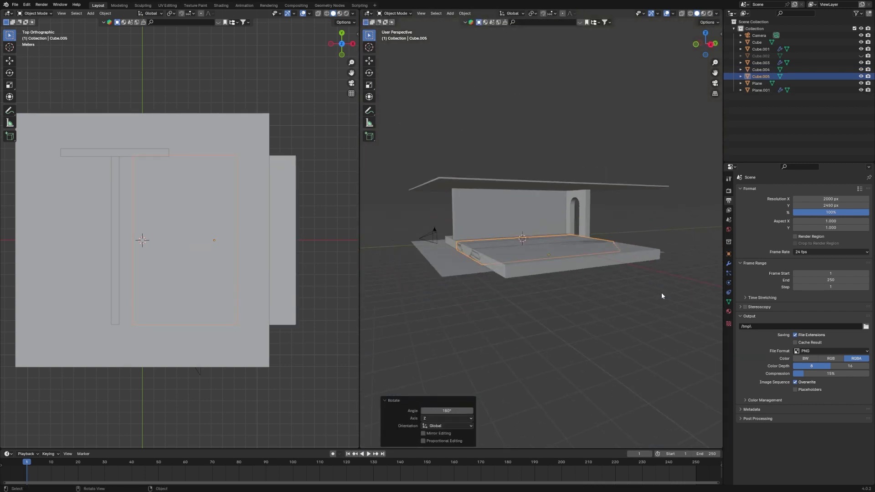
pyautogui.press('r')
pyautogui.press('z')
pyautogui.write('0')
pyautogui.press('Return')
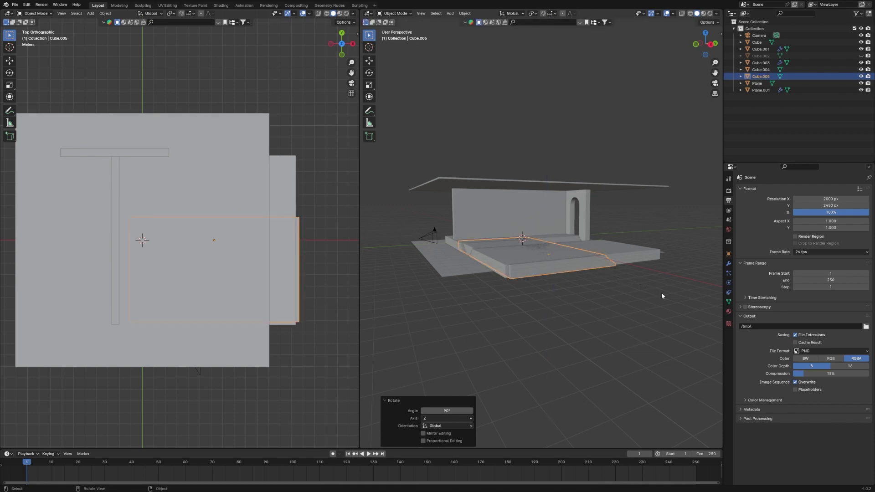
pyautogui.moveTo(661, 293); pyautogui.dragTo(632, 295, button='middle')
# Step: Move the copy along Y toward the front of the room, checking through the camera
pyautogui.press('g')
pyautogui.press('y')
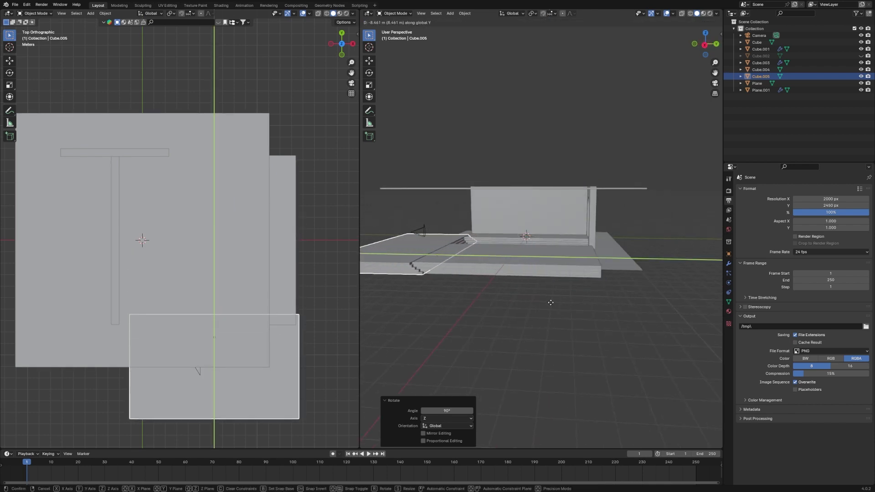
pyautogui.click(555, 302)
pyautogui.press('`')
pyautogui.click(543, 313)
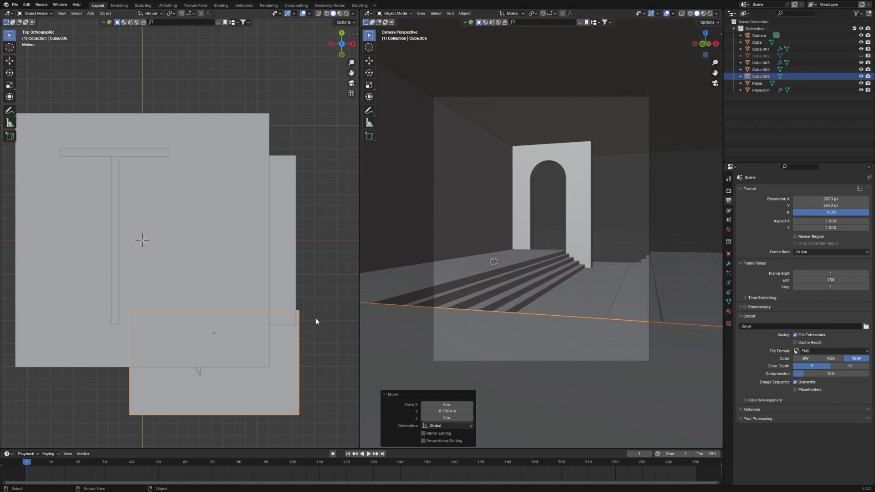
pyautogui.press('g')
pyautogui.press('y')
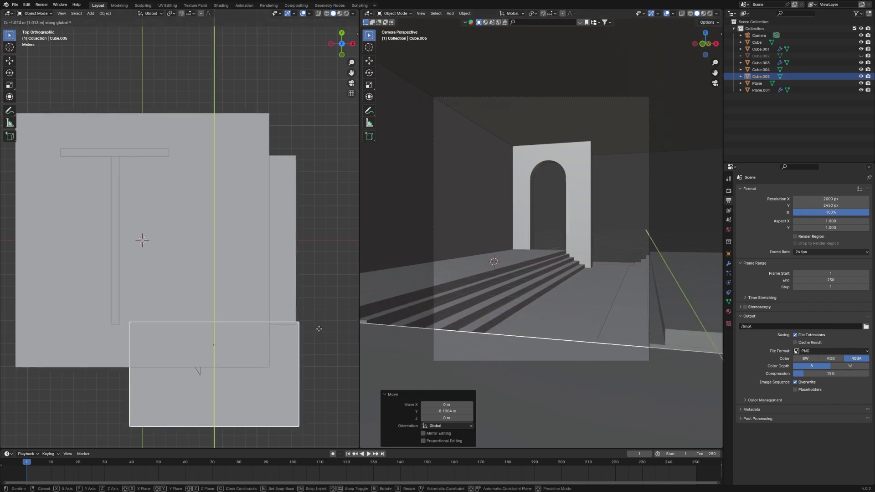
pyautogui.click(328, 320)
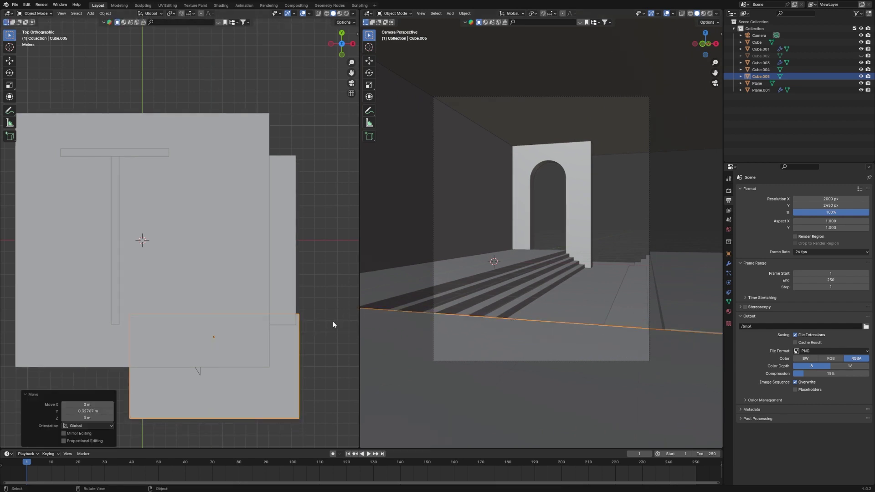
# Step: Stretch the ledge along Y to scale 2.705
pyautogui.moveTo(323, 322); pyautogui.dragTo(253, 245, button='middle')
pyautogui.press('s')
pyautogui.press('y')
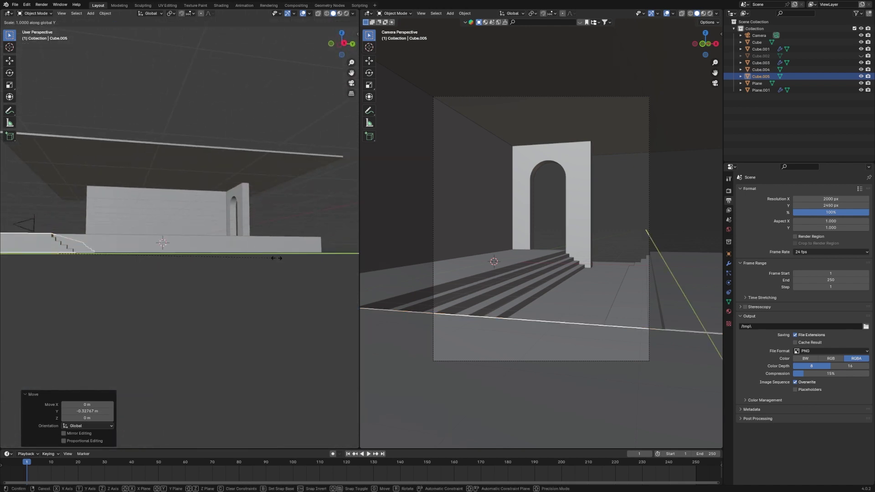
pyautogui.click(248, 246)
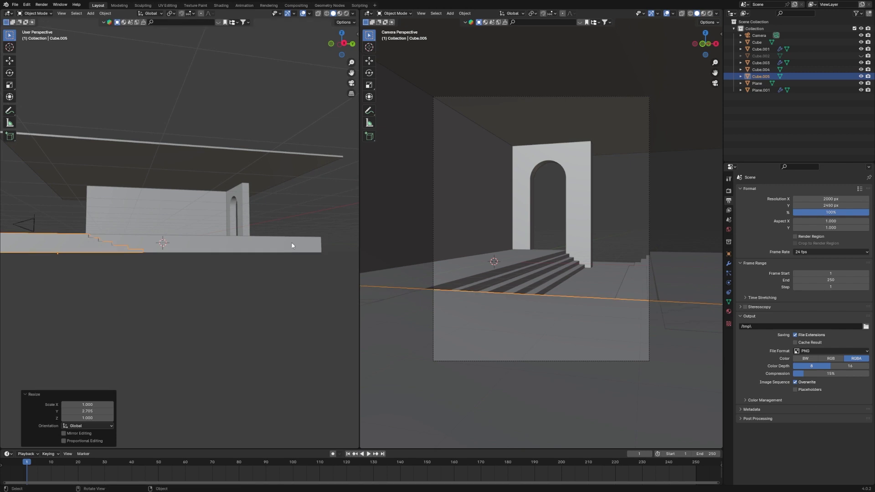
pyautogui.press('g')
pyautogui.press('y')
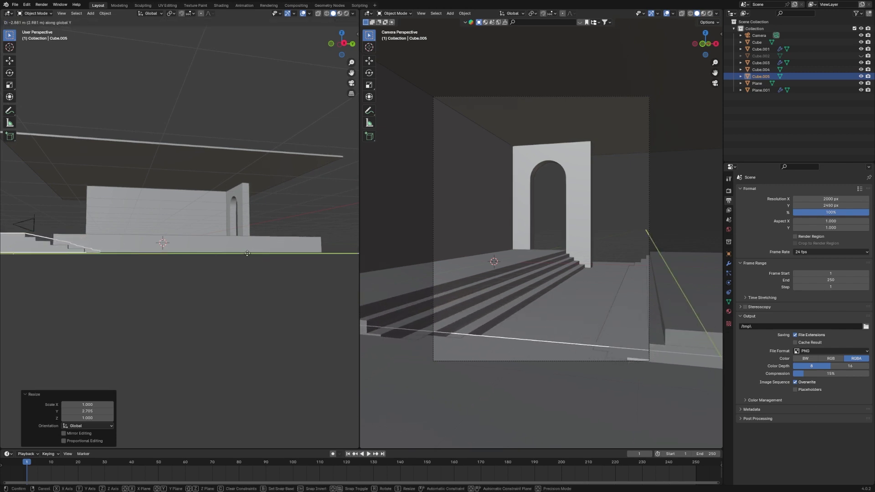
# Step: Settle the ledge, then apply the Boolean arch cut on back wall Cube.001
pyautogui.click(258, 253)
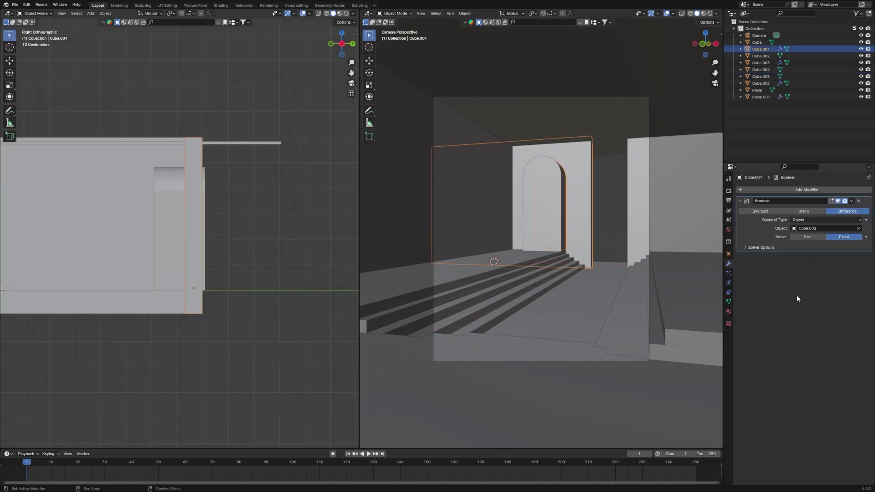
pyautogui.click(626, 225)
pyautogui.hotkey('ctrl', 'z')
pyautogui.click(852, 202)
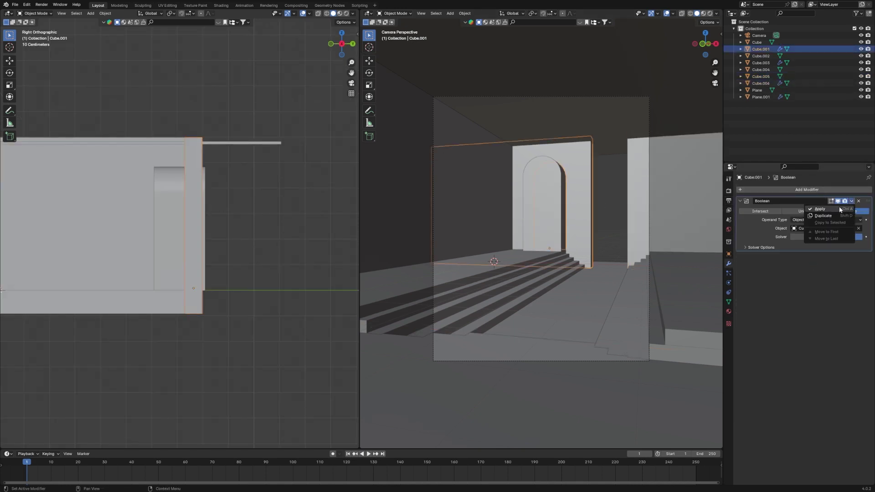
pyautogui.click(840, 208)
# Step: Rotate the arch cutter Cube.002 180° about Z and save the file
pyautogui.click(551, 219)
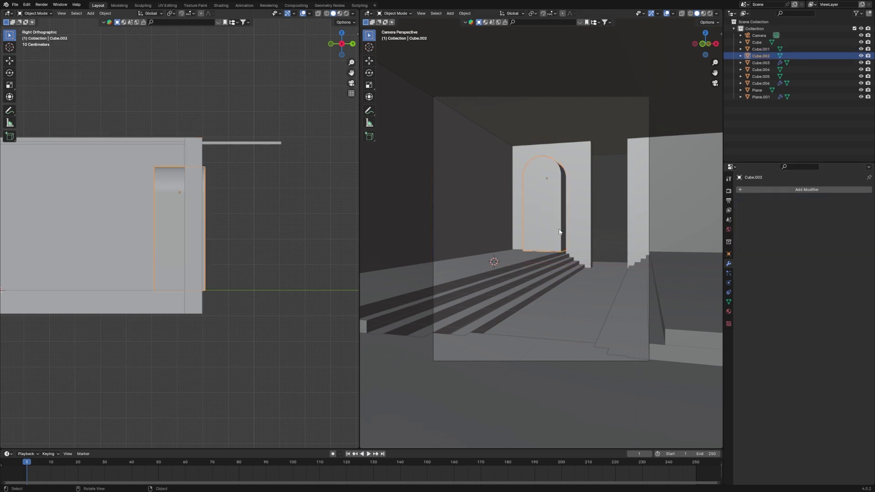
pyautogui.press('r')
pyautogui.press('x')
pyautogui.press('Return')
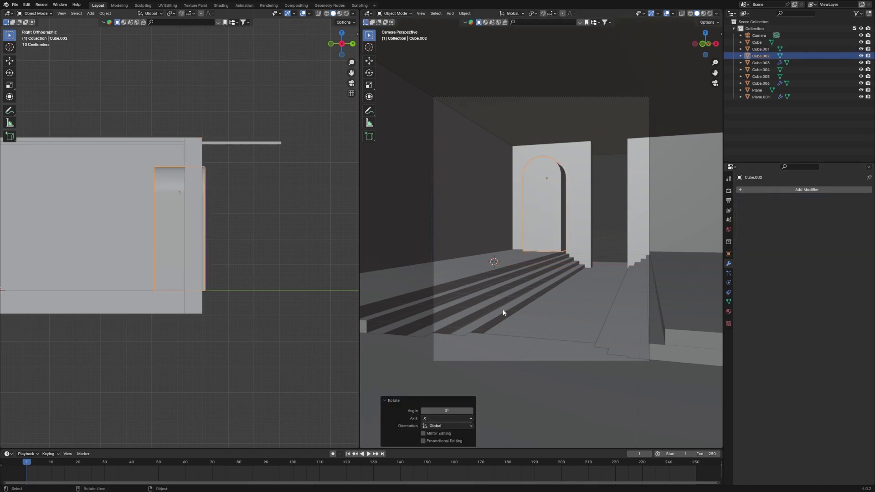
pyautogui.write('rz180')
pyautogui.press('Return')
pyautogui.hotkey('ctrl', 's')
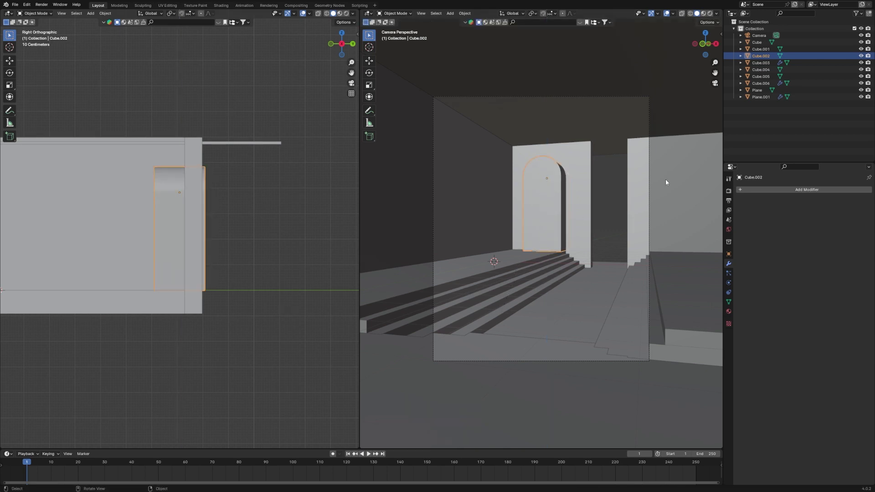
pyautogui.hotkey('alt', 'a')
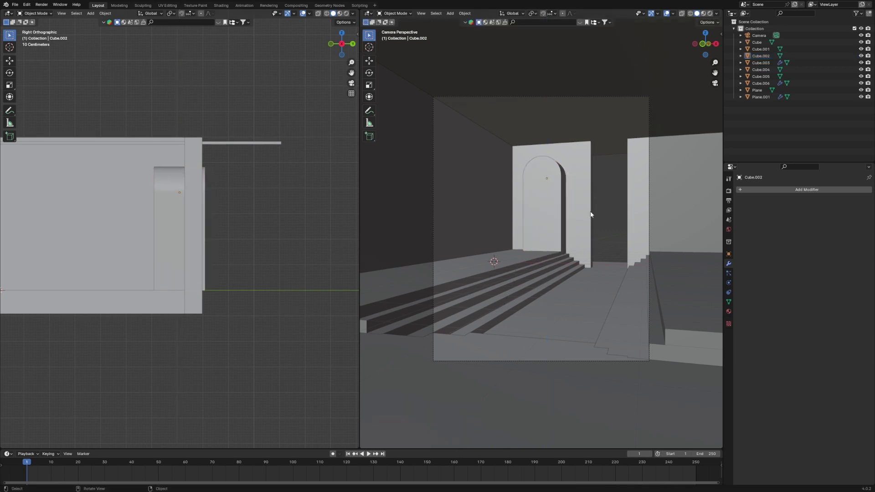
pyautogui.click(547, 213)
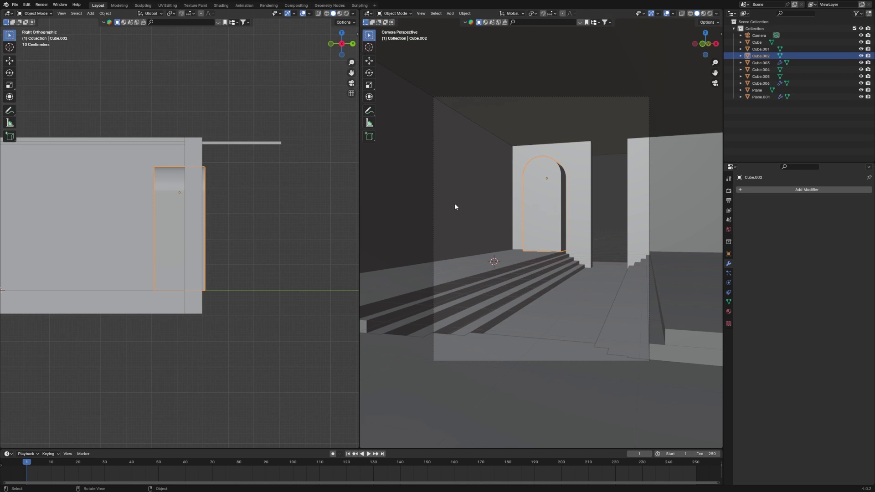
# Step: Turn the arch cutter 90° about Z and slide it along X to the left of the doorway
pyautogui.click(490, 206)
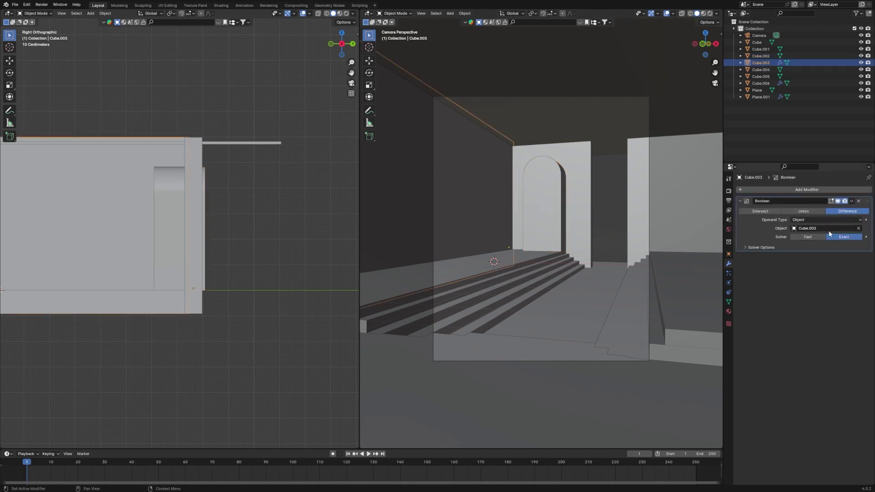
pyautogui.click(534, 208)
pyautogui.write('r')
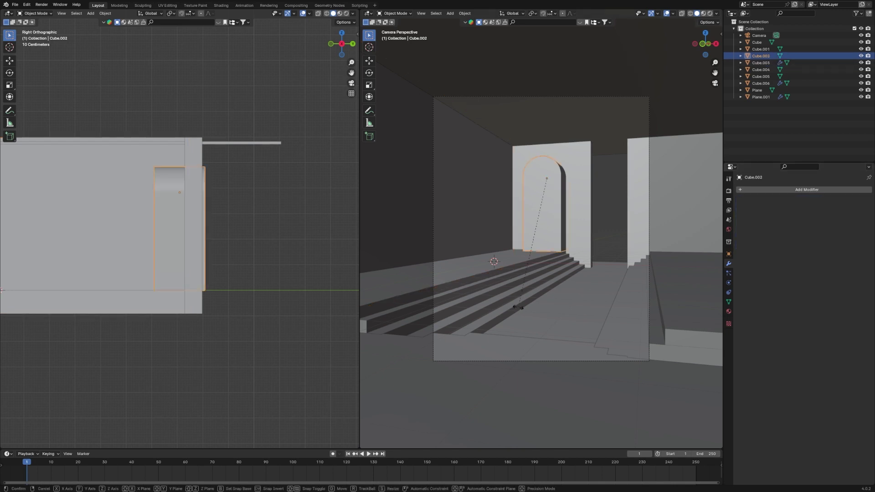
pyautogui.write('z90')
pyautogui.press('Return')
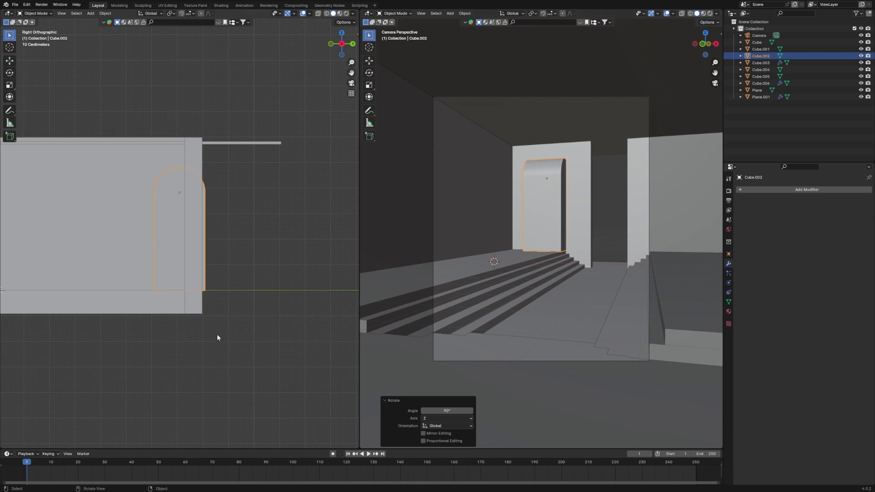
pyautogui.press('KP_1')
pyautogui.press('g')
pyautogui.press('x')
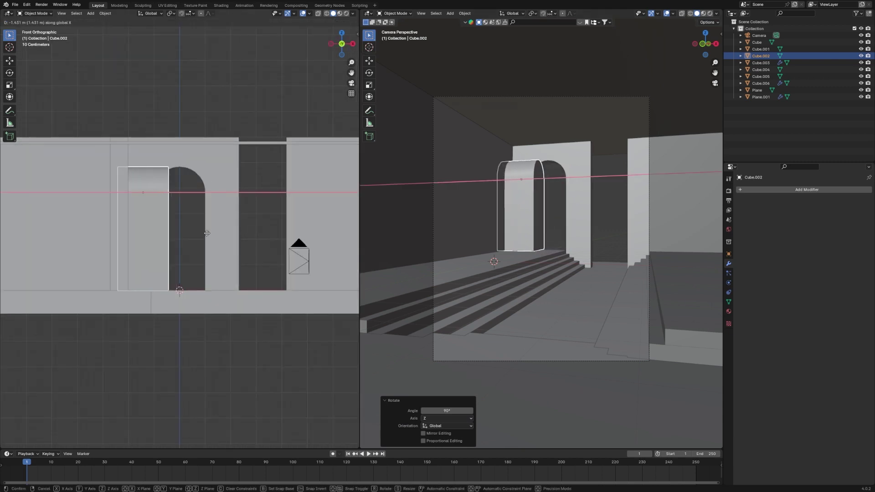
pyautogui.click(195, 237)
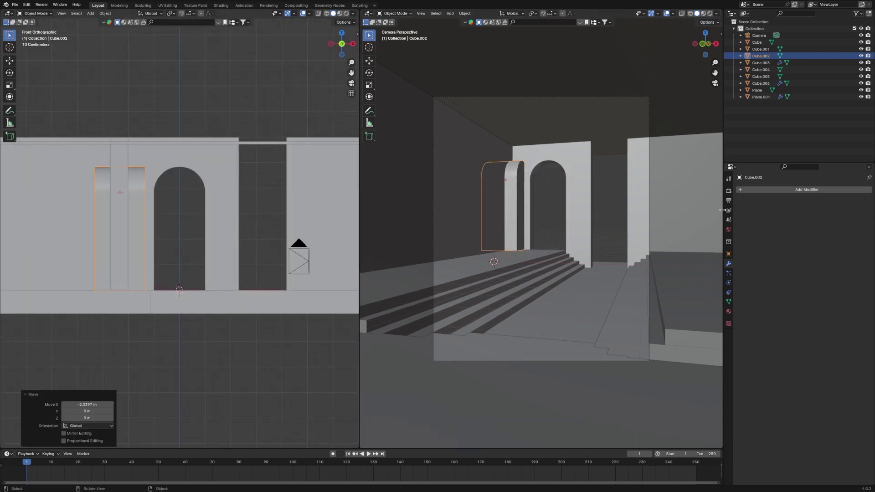
# Step: Give the arch cutter an Array modifier with X factor −1.5 and count 4
pyautogui.click(771, 192)
pyautogui.write('a')
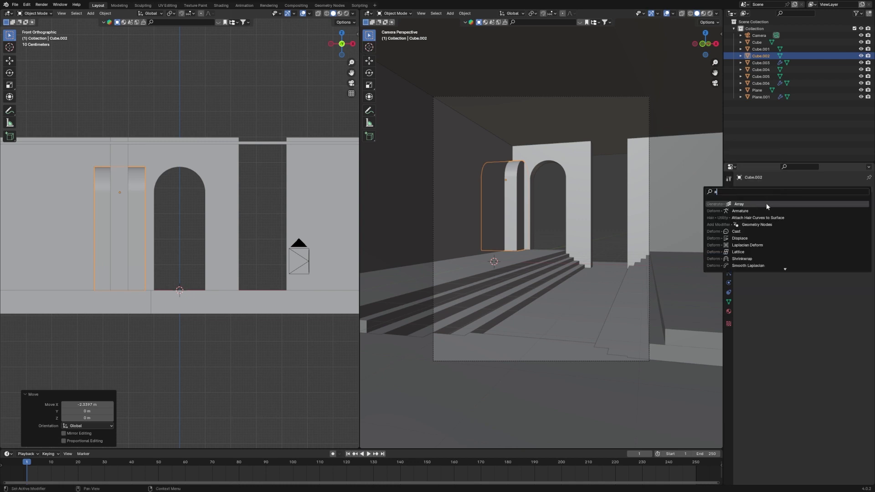
pyautogui.click(767, 204)
pyautogui.moveTo(310, 261); pyautogui.dragTo(221, 259, button='middle')
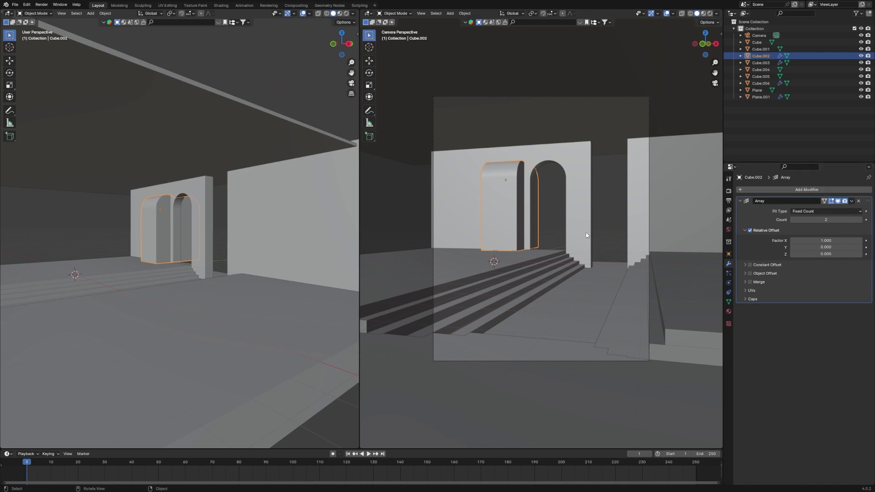
pyautogui.press('KP_3')
pyautogui.moveTo(826, 240); pyautogui.dragTo(834, 240)
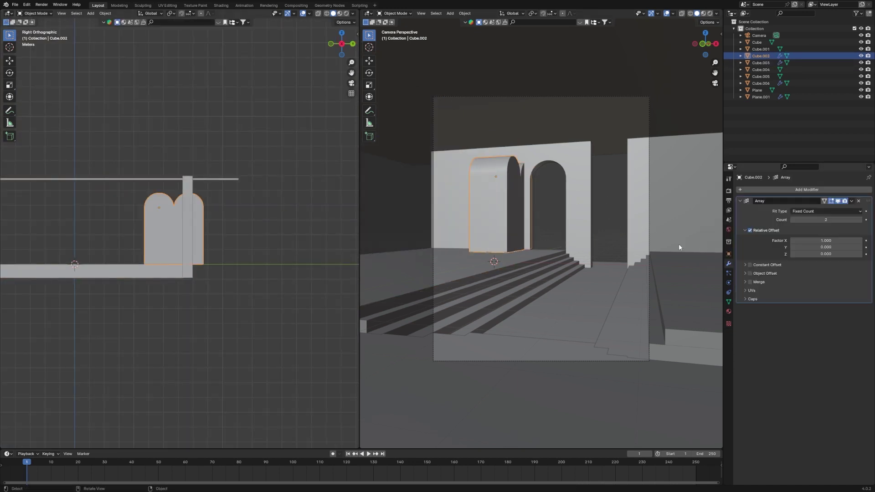
pyautogui.click(833, 240)
pyautogui.press('BackSpace')
pyautogui.write('-1.5')
pyautogui.press('Return')
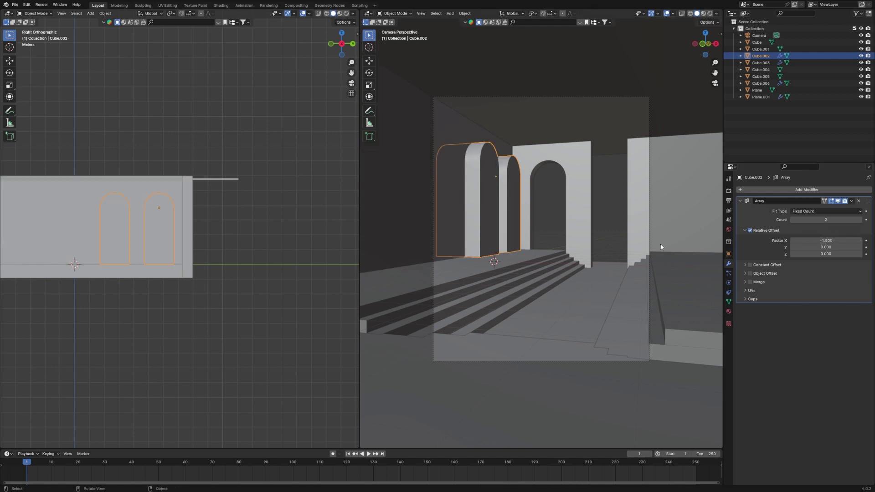
pyautogui.click(861, 220)
pyautogui.click(861, 220)
pyautogui.scroll(-2, 66, 235)
# Step: Apply the Boolean modifier on side wall Cube.003 and select the arch cutter
pyautogui.click(502, 142)
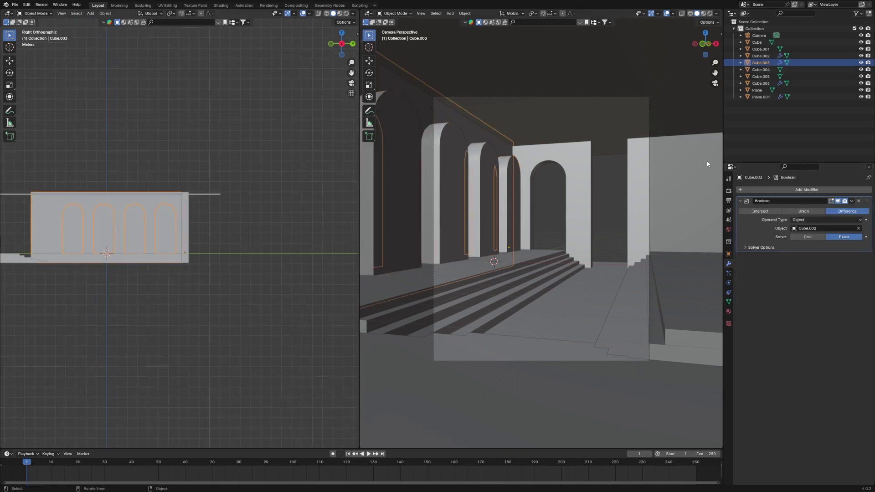
pyautogui.click(852, 201)
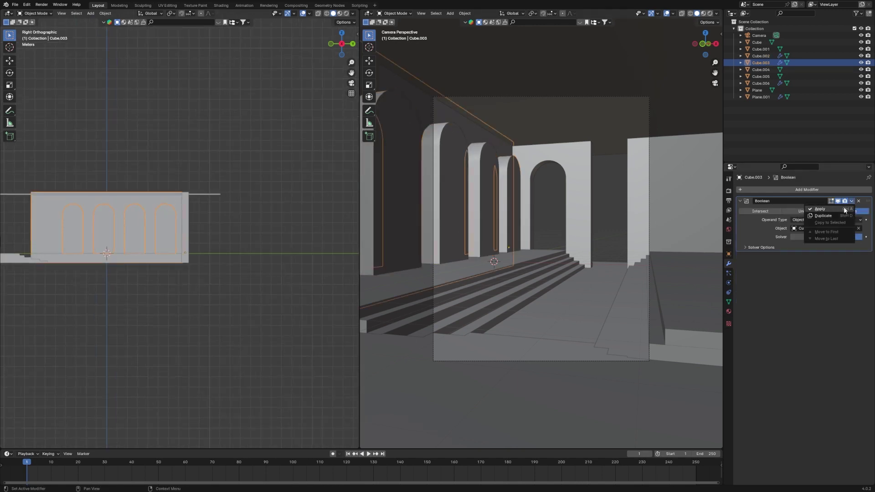
pyautogui.click(844, 210)
pyautogui.click(486, 234)
# Step: Hide the arch cutter, save, and add a new cube moved back along Y to the back wall
pyautogui.press('h')
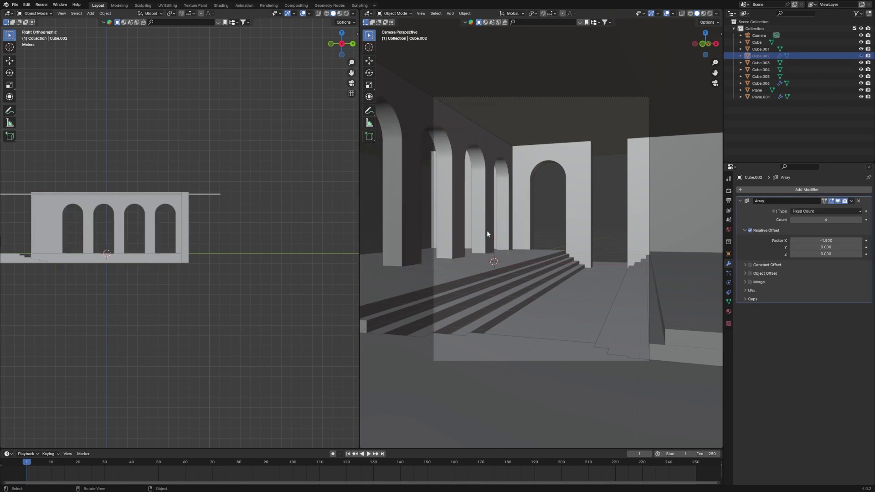
pyautogui.hotkey('ctrl', 's')
pyautogui.hotkey('shift', 'a')
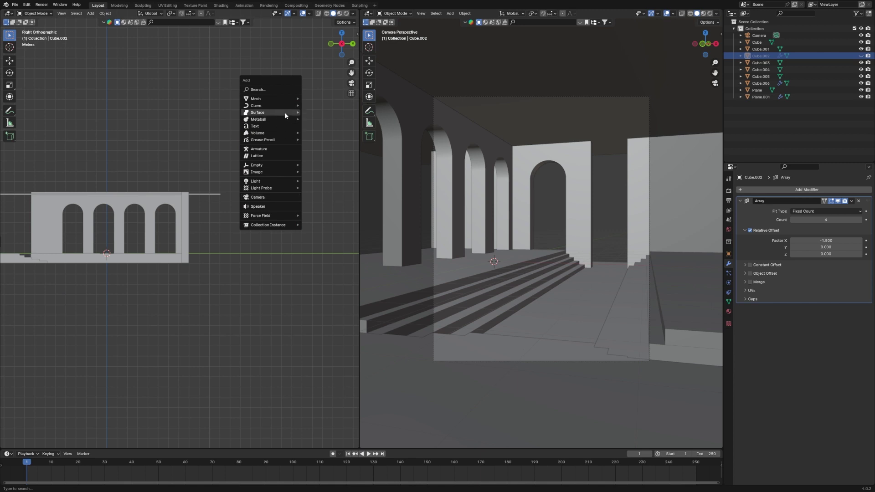
pyautogui.moveTo(279, 100)
pyautogui.click(317, 109)
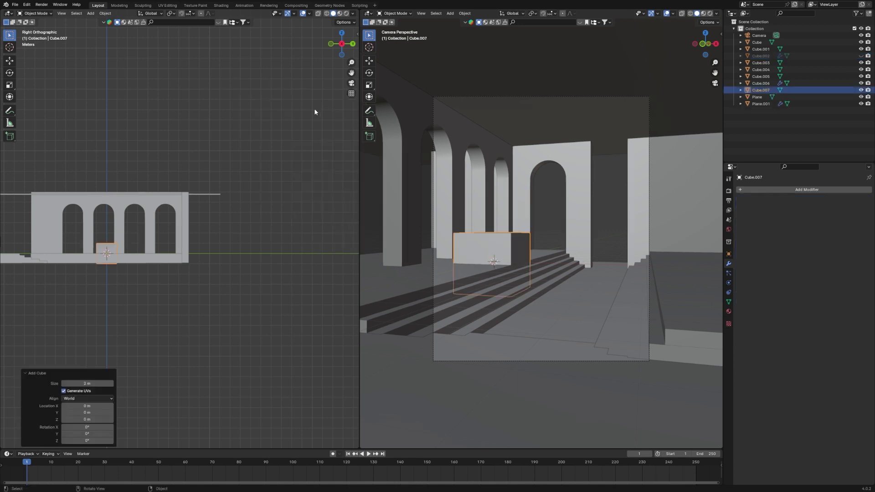
pyautogui.press('g')
pyautogui.press('y')
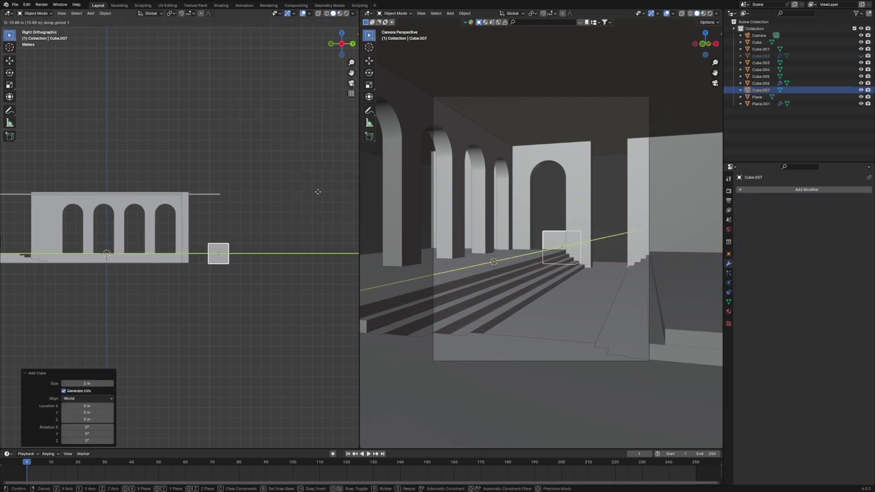
pyautogui.click(319, 193)
# Step: Thin the new cube's depth with a Y scale of 0.264
pyautogui.press('`')
pyautogui.click(313, 310)
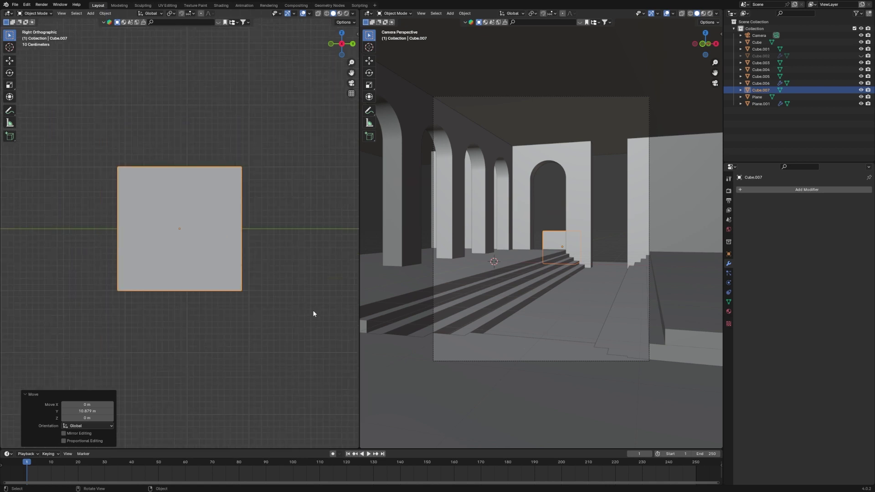
pyautogui.press('s')
pyautogui.press('y')
pyautogui.click(185, 269)
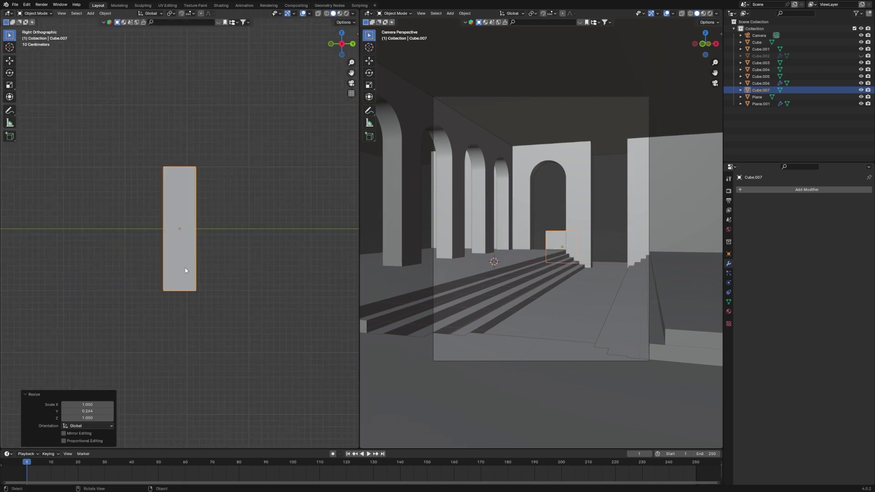
# Step: Scale the cube to Z 0.704 and X 7.097, forming a long low floor ledge
pyautogui.press('KP_1')
pyautogui.press('s')
pyautogui.press('z')
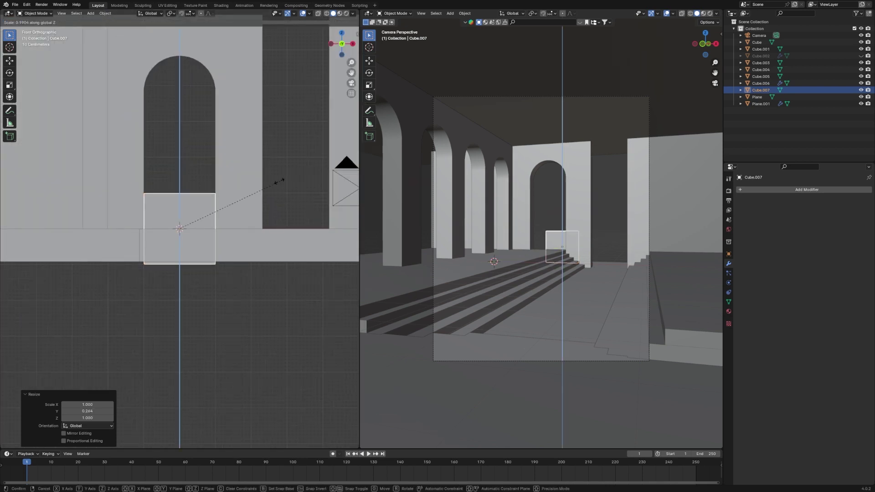
pyautogui.click(246, 182)
pyautogui.scroll(-2, 242, 183)
pyautogui.press('s')
pyautogui.press('x')
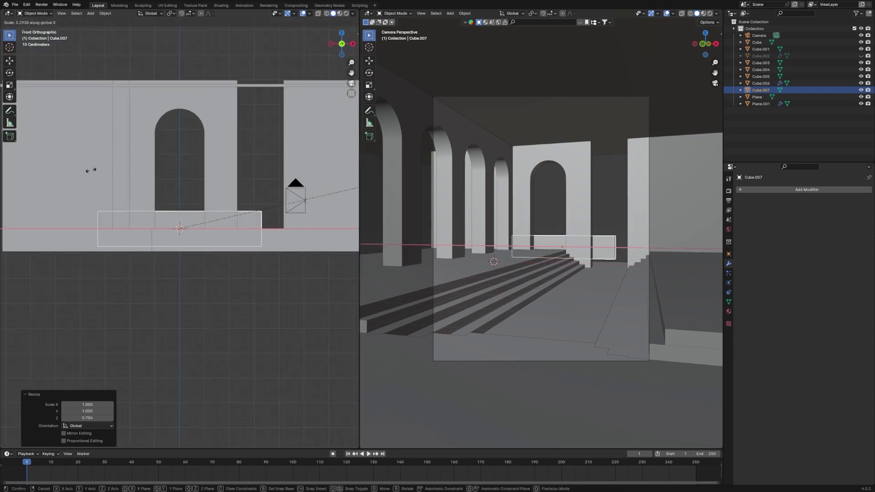
pyautogui.click(228, 218)
pyautogui.scroll(-2, 228, 217)
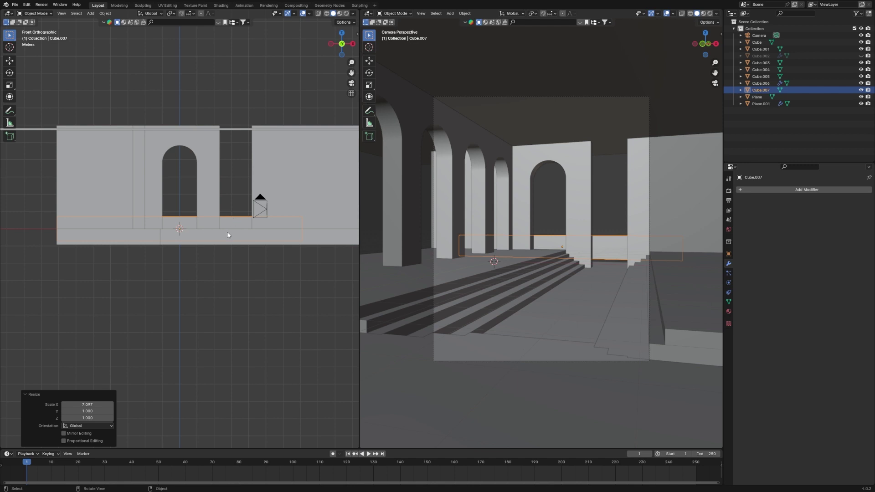
pyautogui.click(593, 324)
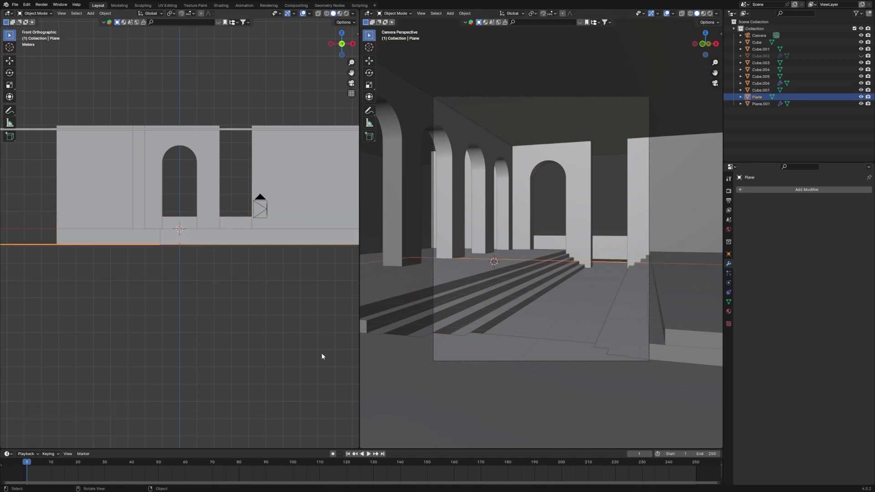
# Step: Scale the floor plane up to 1.442, save the file, and select the thin top slab
pyautogui.press('s')
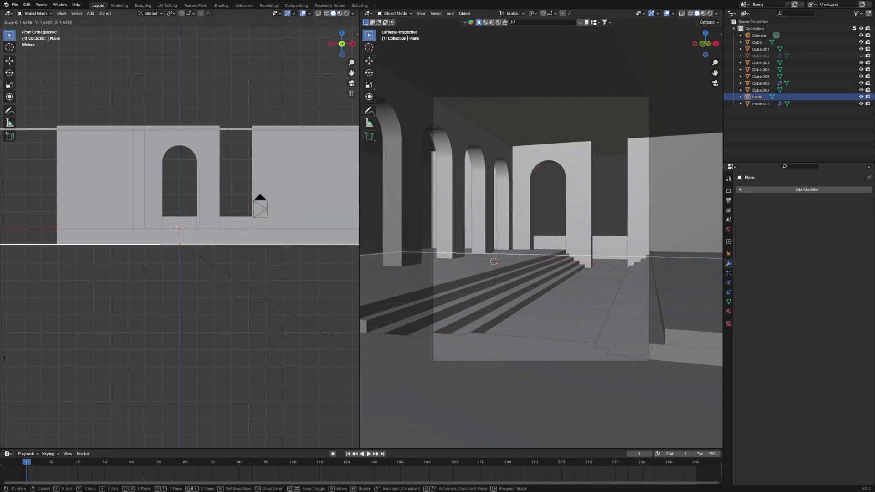
pyautogui.click(308, 324)
pyautogui.hotkey('alt', 'a')
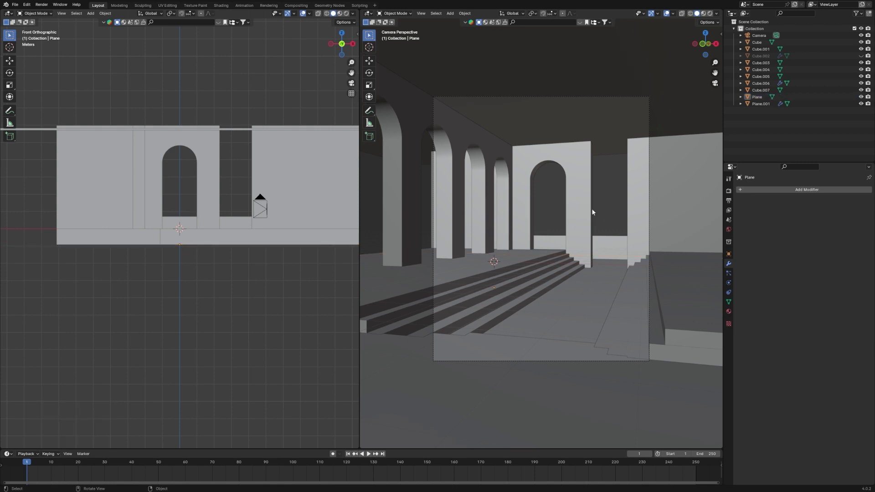
pyautogui.click(594, 209)
pyautogui.hotkey('ctrl', 's')
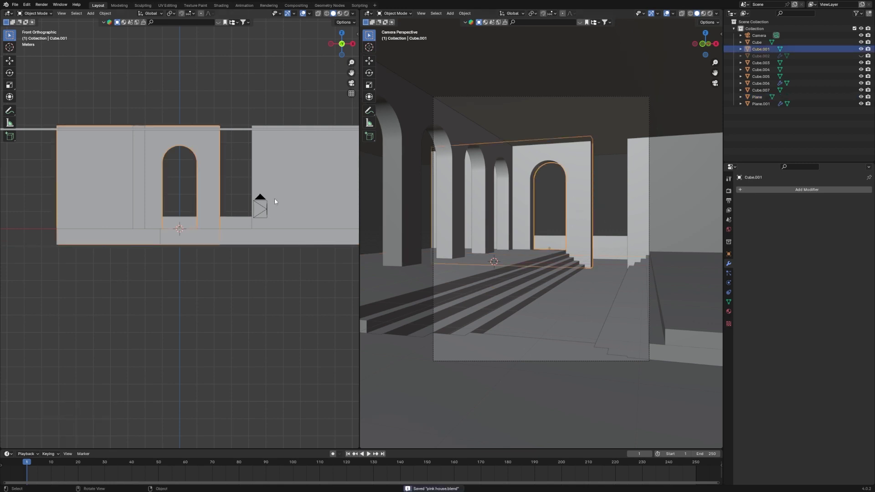
pyautogui.click(238, 130)
# Step: Duplicate the thin top slab in place and nudge the copy vertically
pyautogui.hotkey('shift', 'd')
pyautogui.rightClick(301, 188)
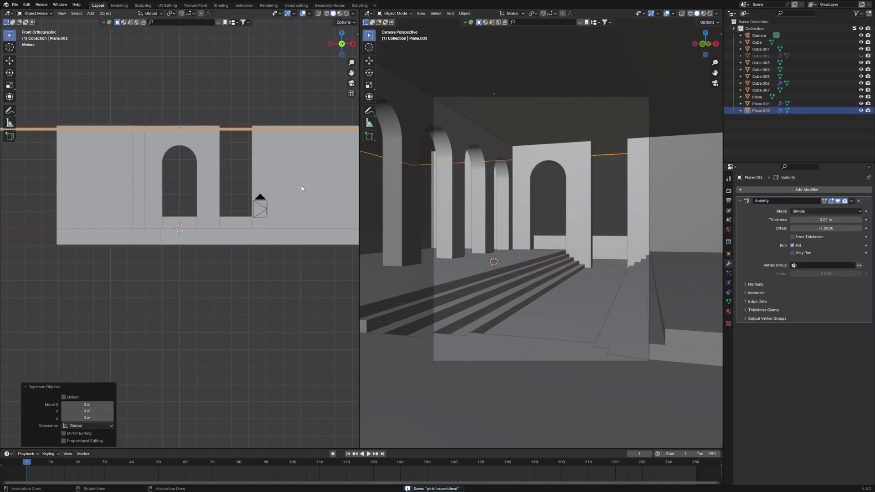
pyautogui.press('g')
pyautogui.press('z')
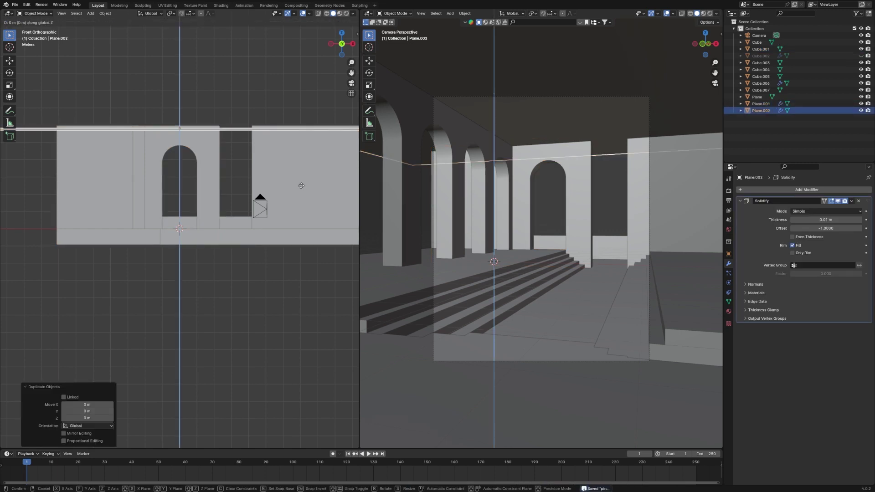
pyautogui.click(301, 201)
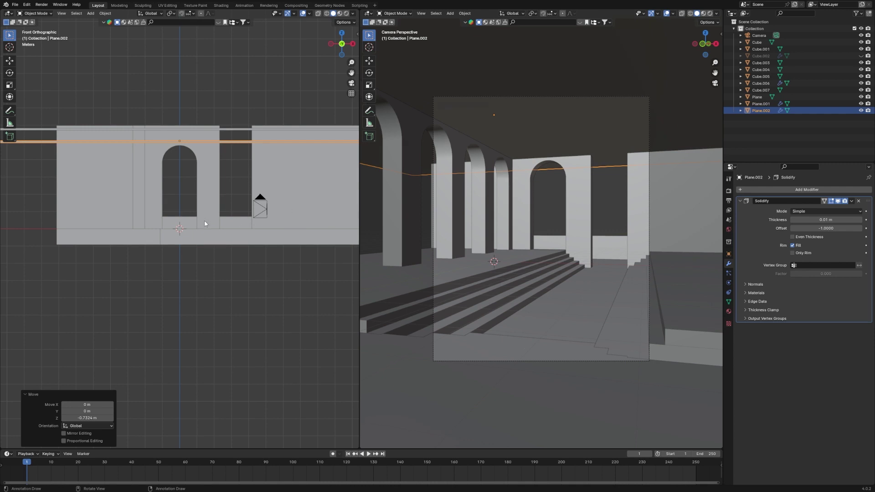
pyautogui.press('g')
pyautogui.press('z')
pyautogui.click(291, 220)
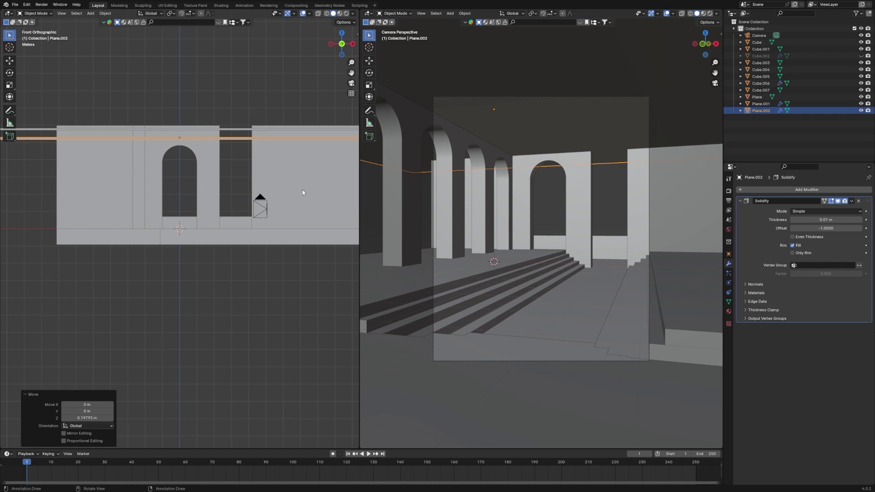
# Step: Narrow the slab copy into a beam along X, set left above the arch just below the ceiling
pyautogui.press('s')
pyautogui.press('x')
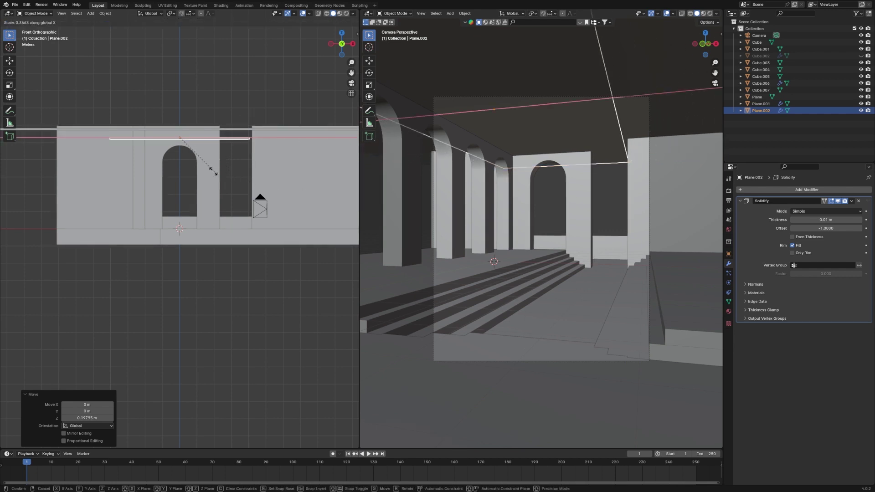
pyautogui.click(186, 160)
pyautogui.press('g')
pyautogui.press('x')
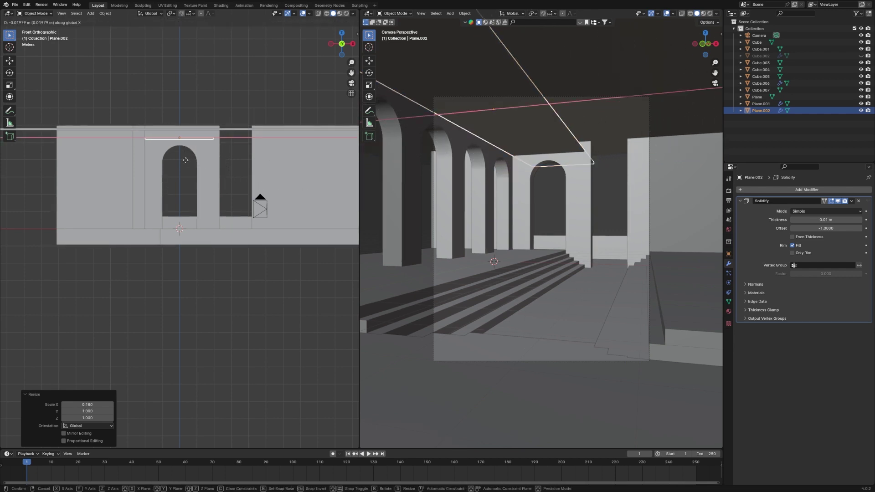
pyautogui.click(160, 160)
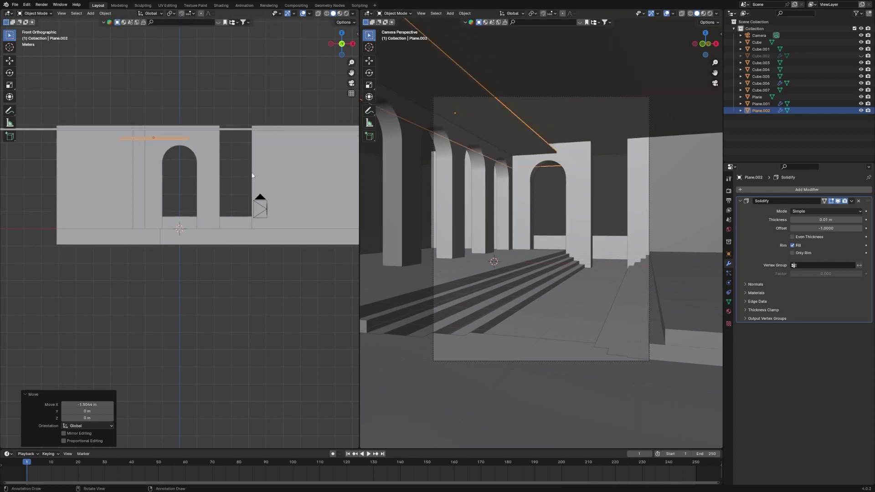
pyautogui.press('g')
pyautogui.press('z')
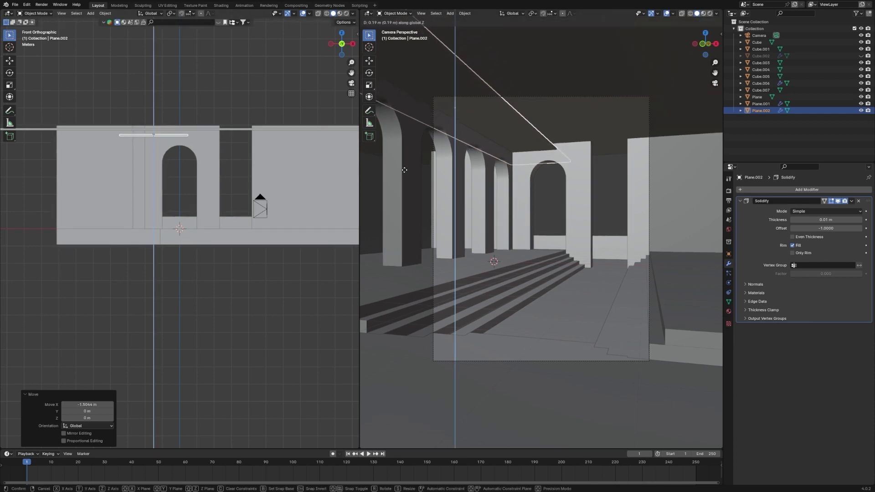
pyautogui.click(405, 170)
pyautogui.press('g')
pyautogui.press('z')
pyautogui.click(303, 189)
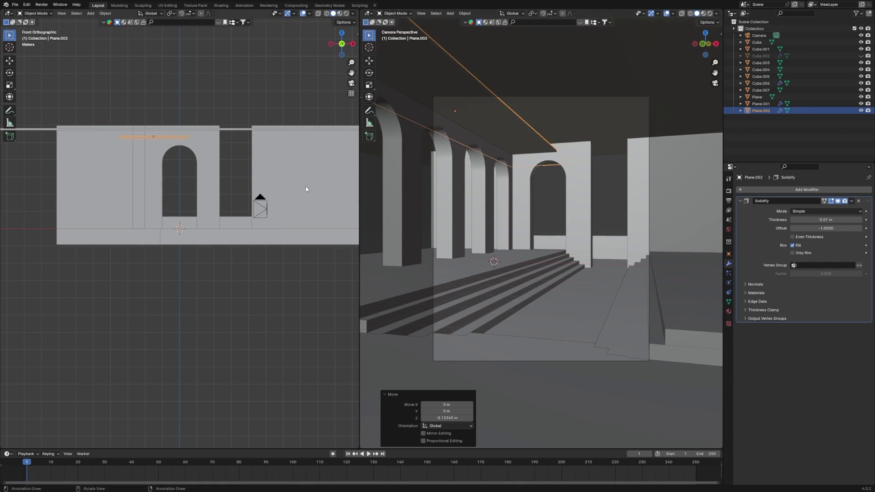
# Step: Slide the beam and top slab together along Y, then save
pyautogui.moveTo(302, 189)
pyautogui.mouseDown(button='middle')
pyautogui.moveTo(246, 197)
pyautogui.moveTo(297, 196)
pyautogui.mouseUp(button='middle')
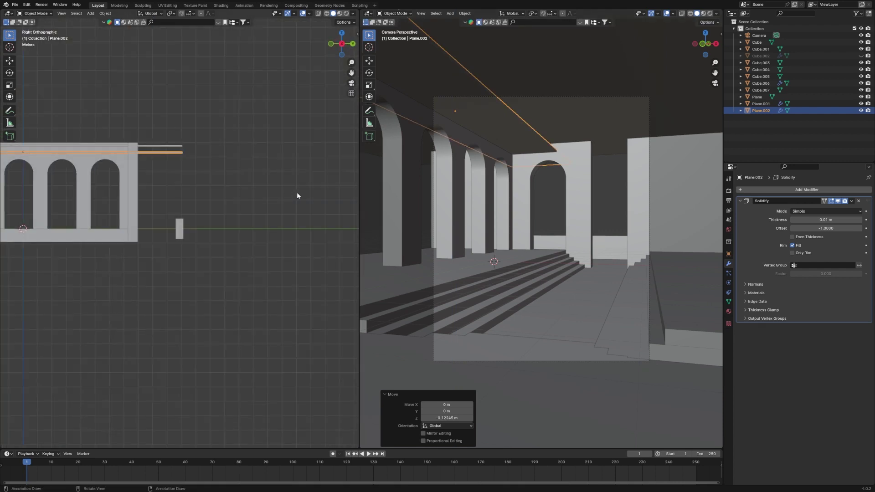
pyautogui.keyDown('shift'); pyautogui.click(173, 145); pyautogui.keyUp('shift')
pyautogui.press('g')
pyautogui.press('y')
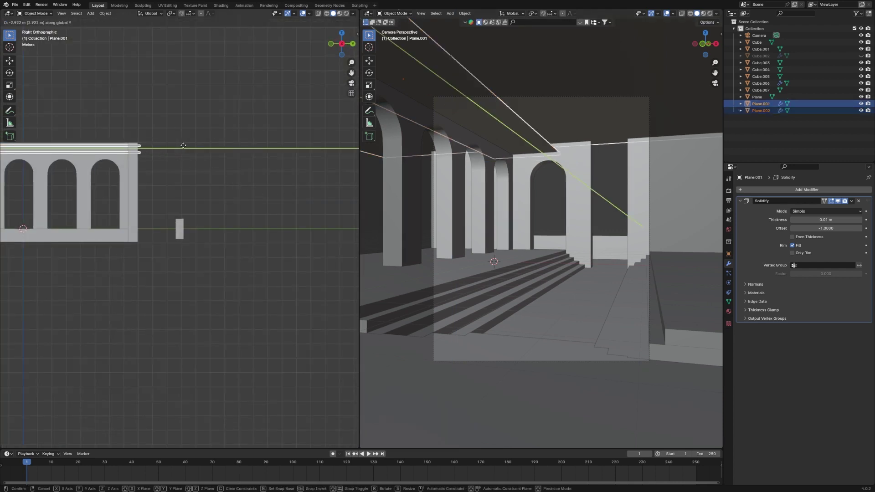
pyautogui.click(195, 144)
pyautogui.click(196, 145)
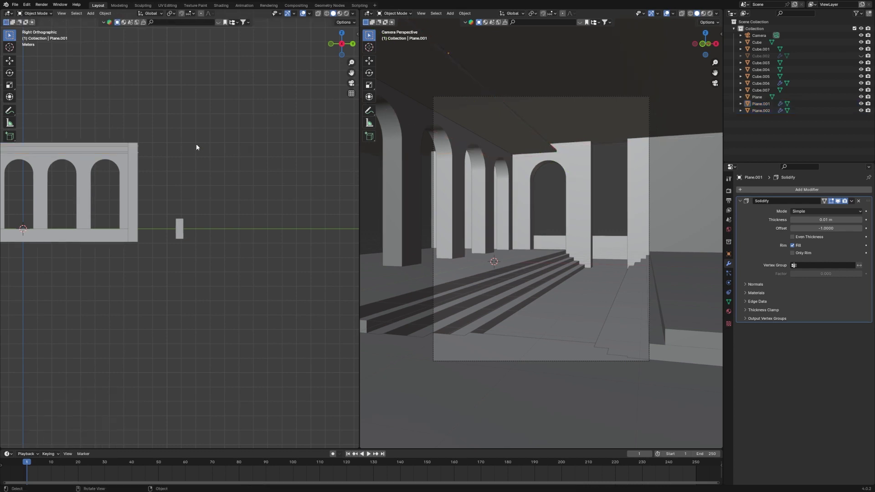
pyautogui.hotkey('ctrl', 's')
# Step: Duplicate the ceiling beam and raise the copy vertically
pyautogui.moveTo(42, 151); pyautogui.dragTo(64, 148, button='middle')
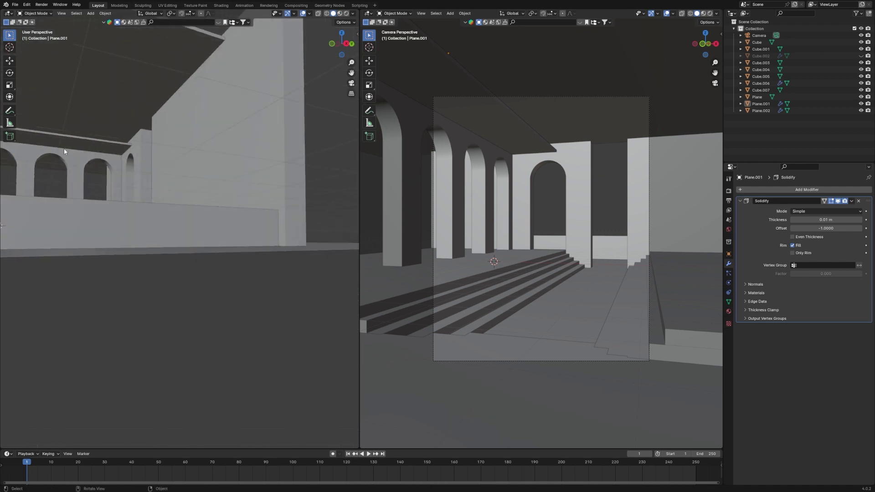
pyautogui.click(83, 144)
pyautogui.press('`')
pyautogui.click(91, 128)
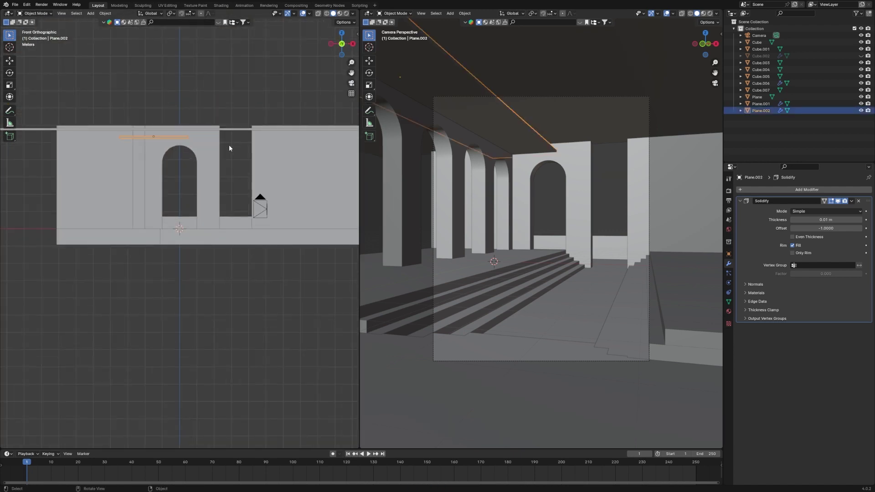
pyautogui.hotkey('shift', 'd')
pyautogui.press('z')
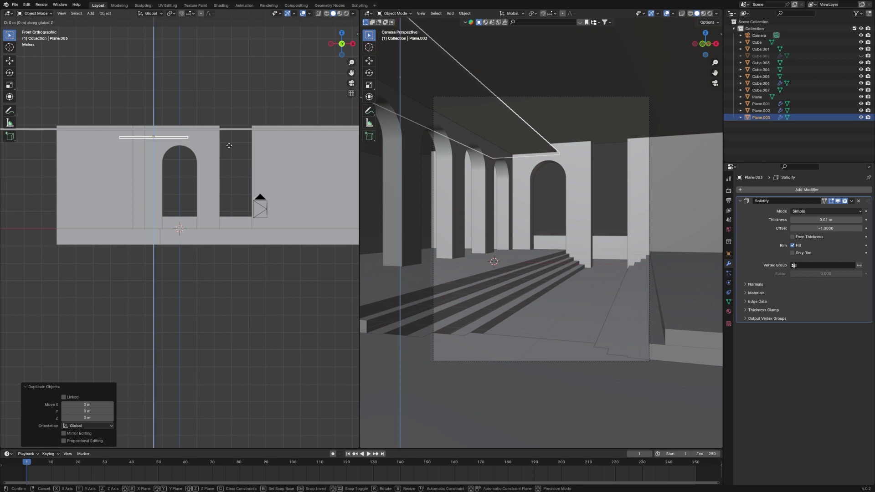
pyautogui.click(238, 140)
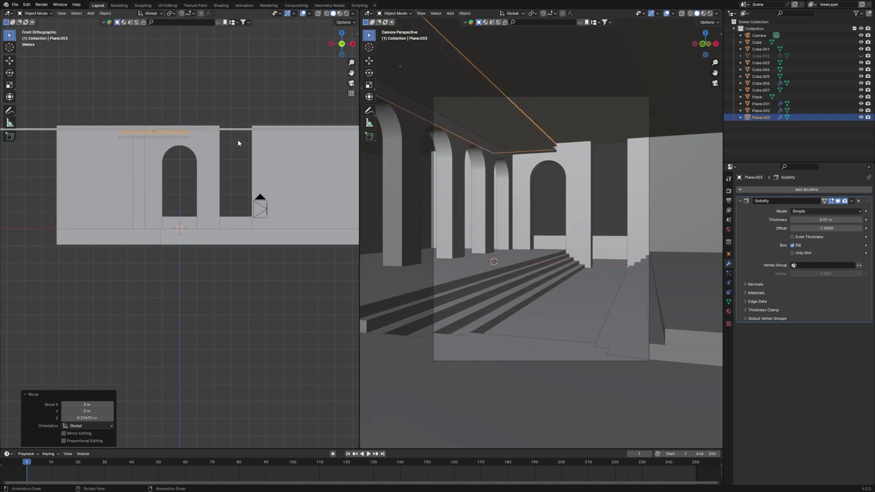
# Step: Widen the beam copy to X 1.585, lower it about 0.058 m, and save
pyautogui.press('s')
pyautogui.press('x')
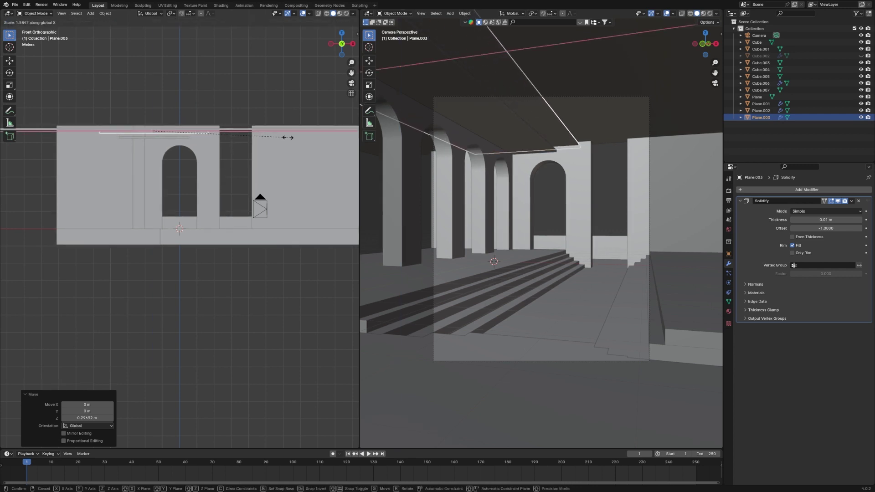
pyautogui.click(288, 137)
pyautogui.press('`')
pyautogui.click(311, 178)
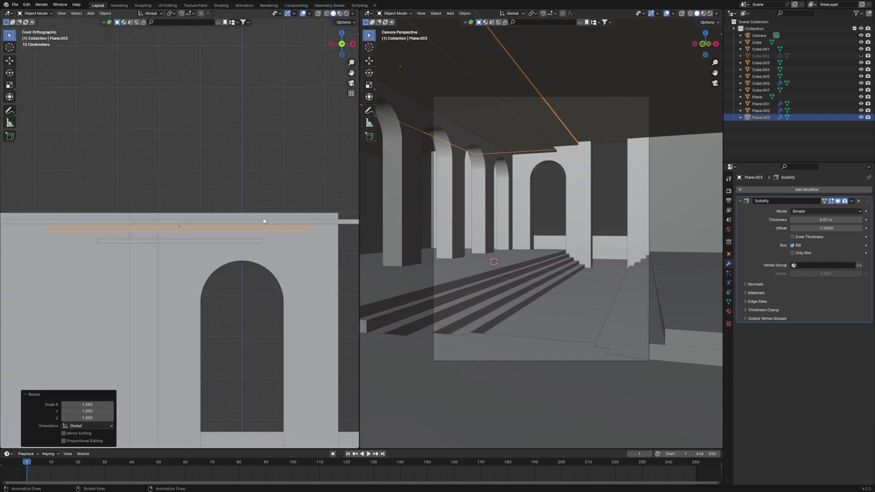
pyautogui.press('g')
pyautogui.press('z')
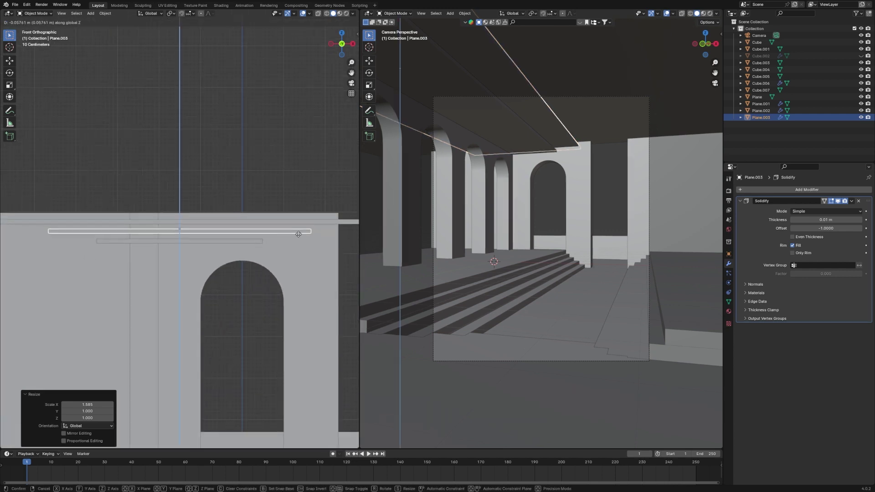
pyautogui.click(298, 234)
pyautogui.hotkey('ctrl', 's')
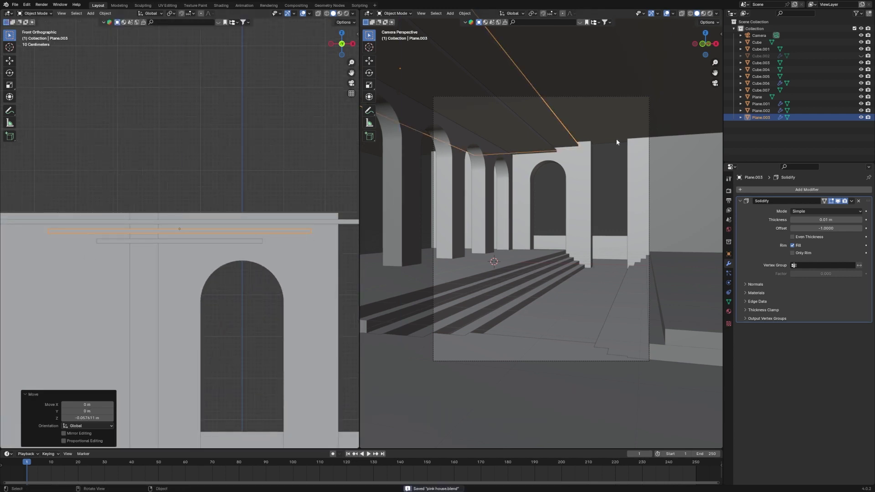
pyautogui.hotkey('alt', 'a')
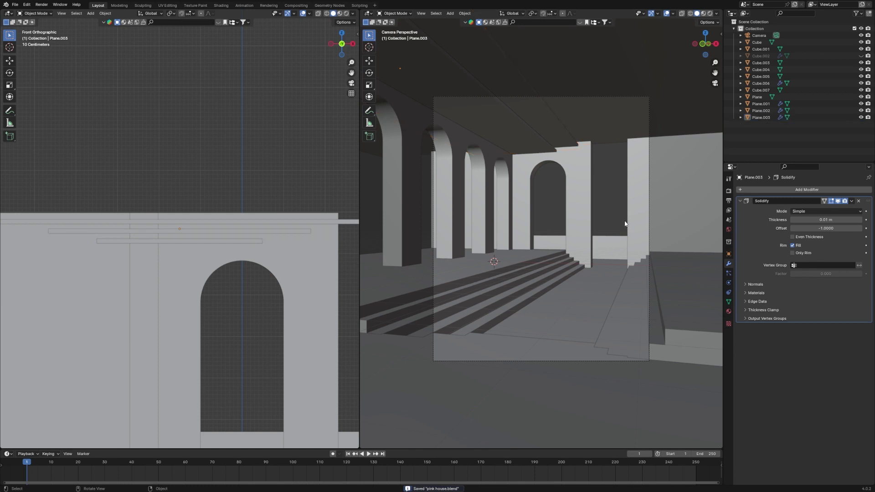
pyautogui.click(607, 248)
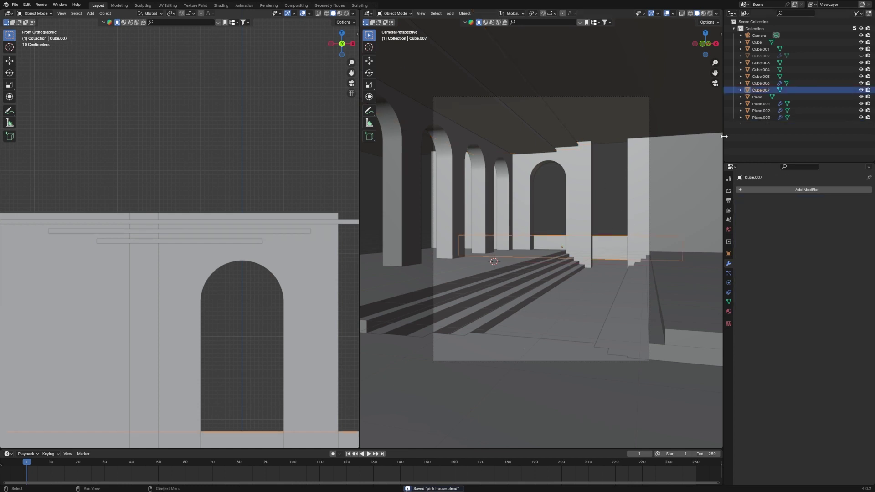
# Step: Unhide Cube.002, remove its Array modifier, and rotate it 90° about Z
pyautogui.click(861, 56)
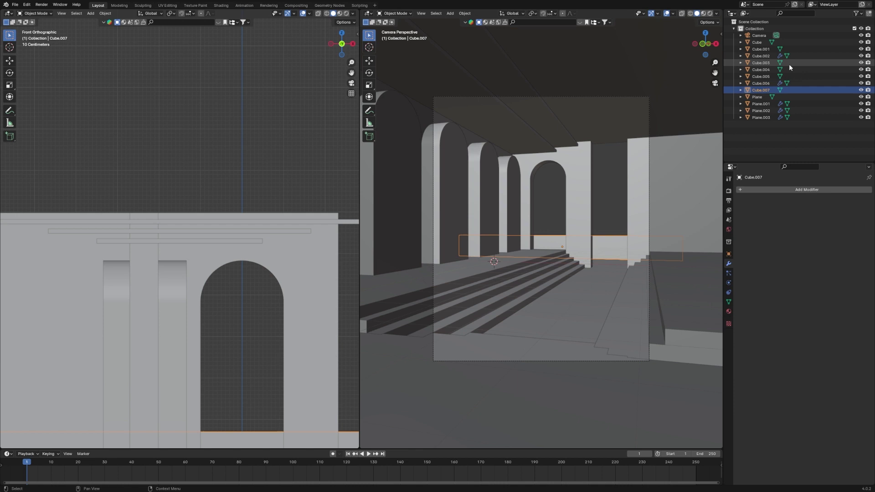
pyautogui.click(761, 55)
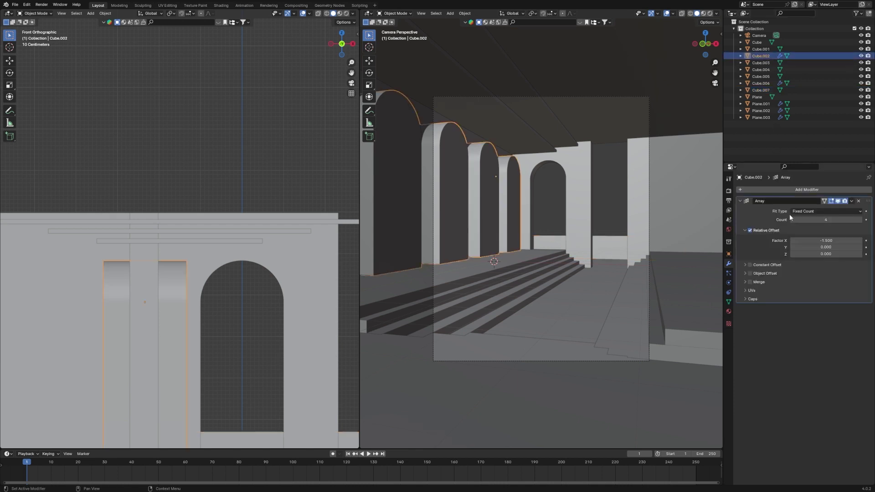
pyautogui.click(859, 201)
pyautogui.write('rz')
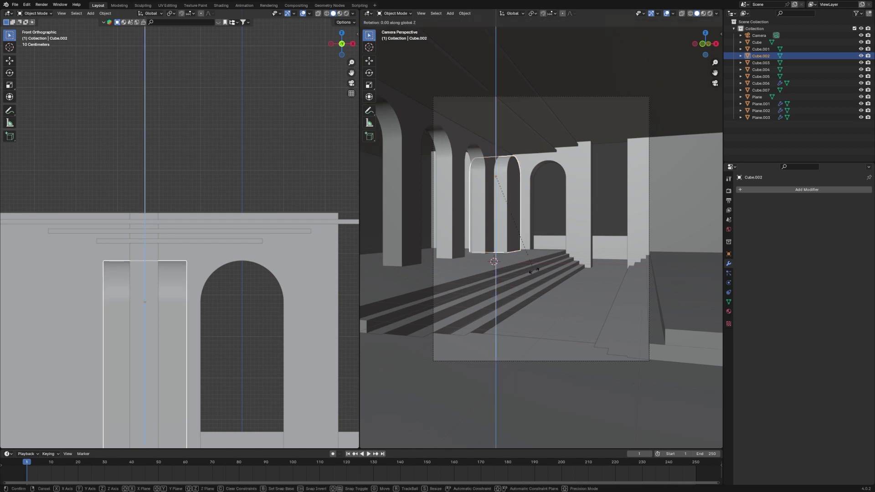
pyautogui.write('90')
pyautogui.press('Return')
# Step: Move the arch along Y, X and down in Z into the right-hand wall
pyautogui.press('KP_7')
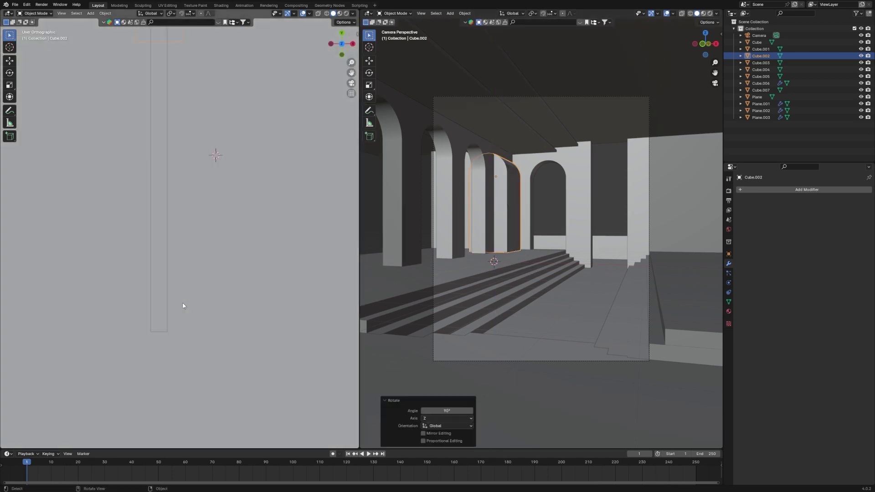
pyautogui.scroll(-4, 213, 354)
pyautogui.press('g')
pyautogui.press('y')
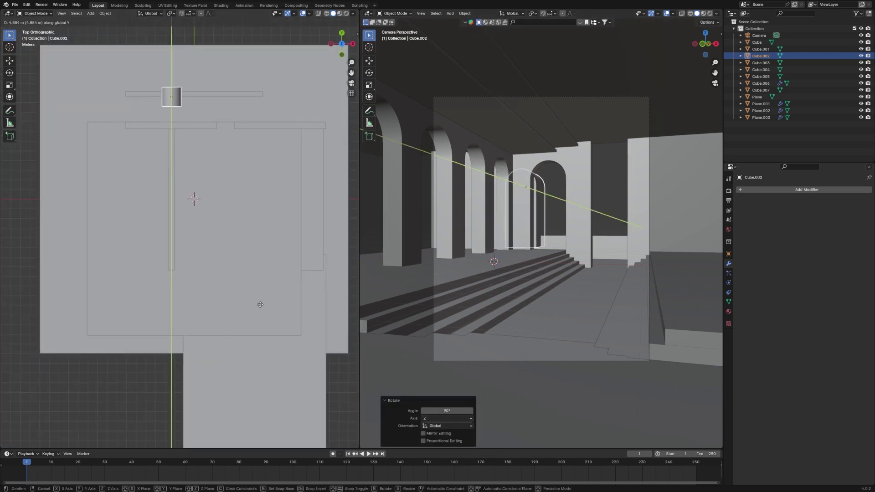
pyautogui.click(262, 305)
pyautogui.press('g')
pyautogui.press('x')
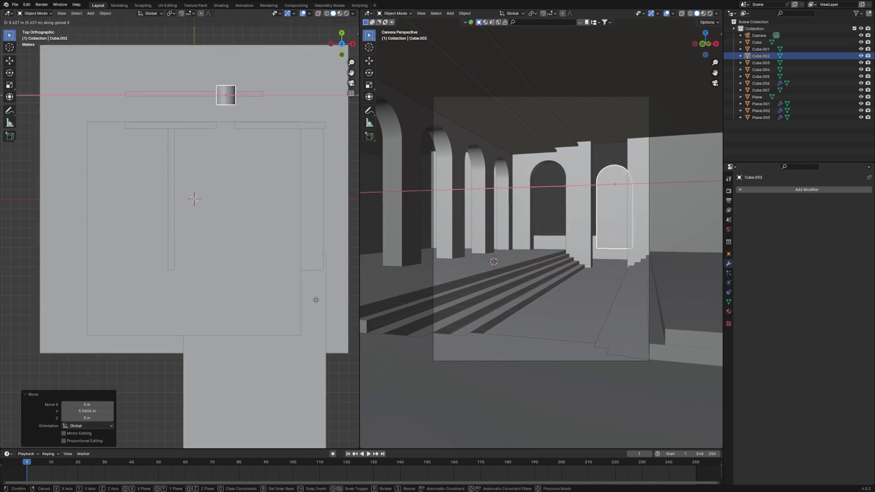
pyautogui.click(317, 303)
pyautogui.press('g')
pyautogui.press('z')
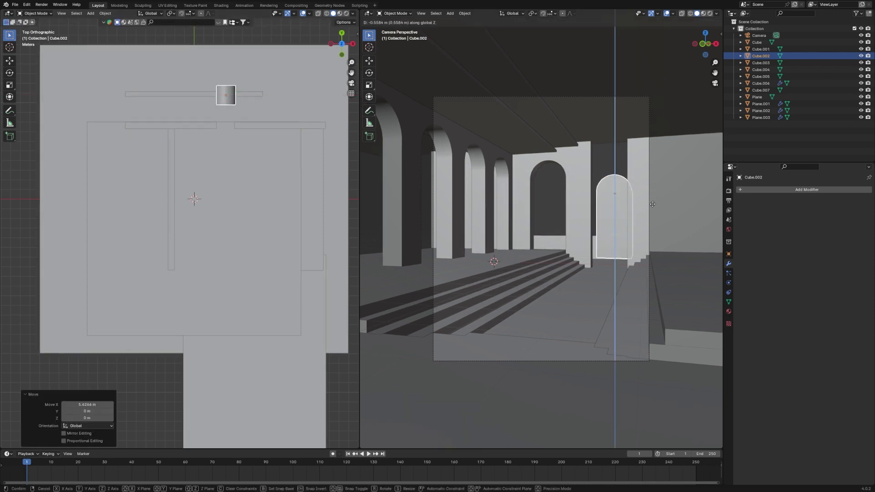
pyautogui.click(650, 244)
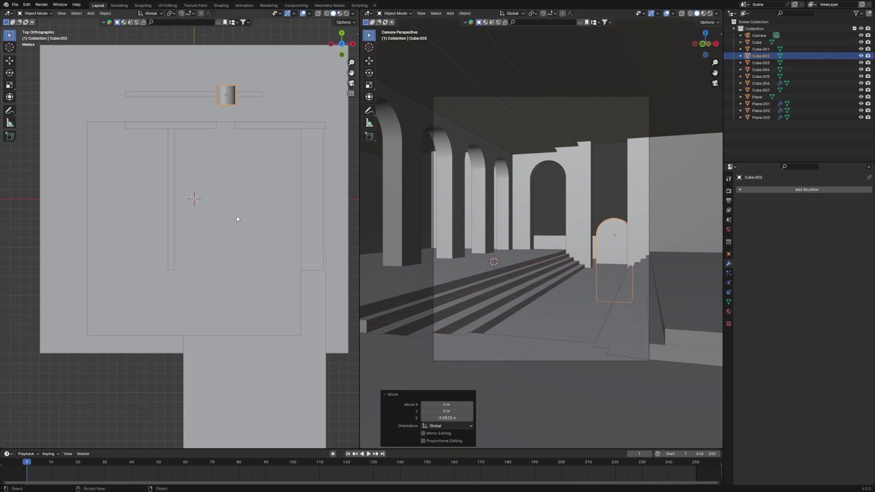
# Step: Duplicate the arched doorway cutter in place as Cube.008
pyautogui.press('KP_Decimal')
pyautogui.press('y')
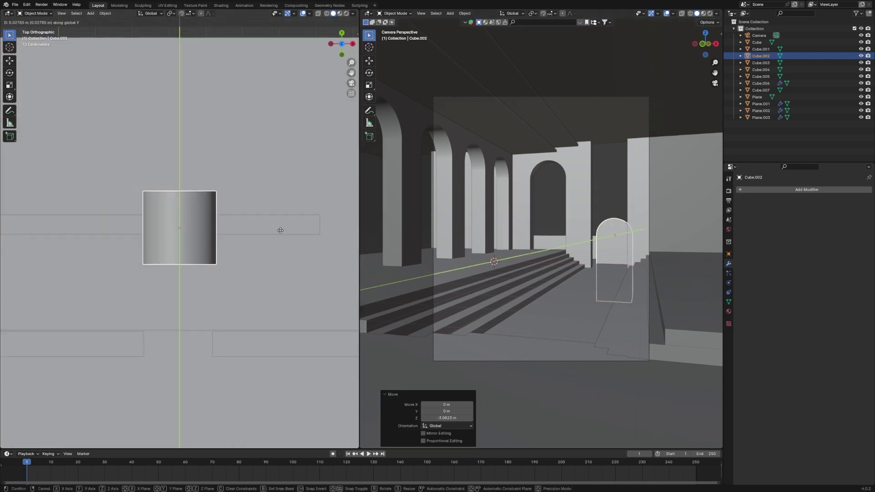
pyautogui.rightClick(281, 230)
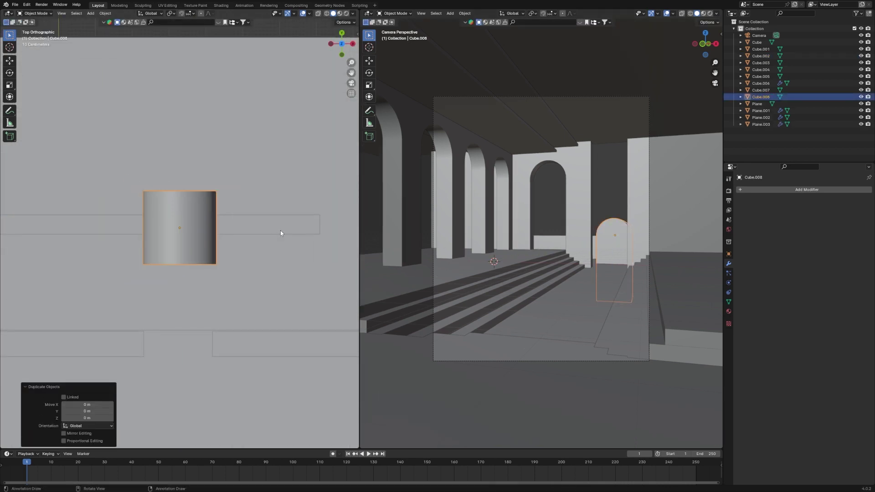
# Step: Raise arch copy Cube.008 to full height and set it 2.7018 m along −Y beside Cube.002
pyautogui.press('g')
pyautogui.press('y')
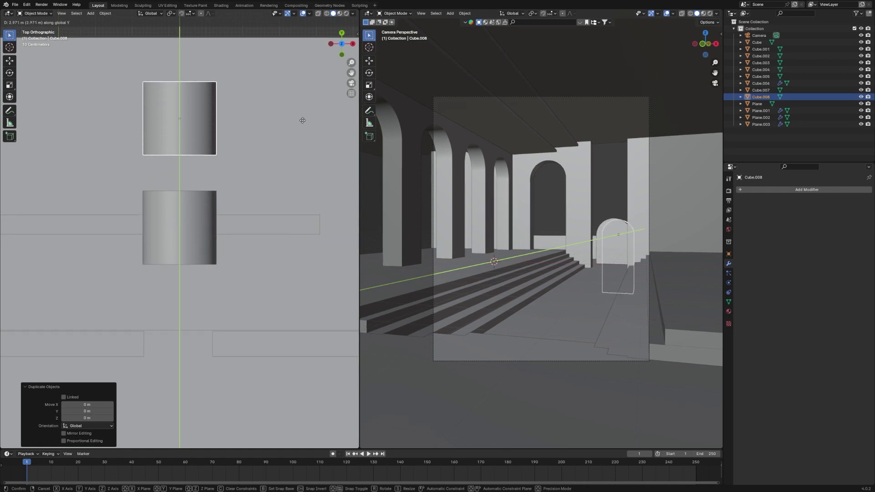
pyautogui.click(309, 93)
pyautogui.press('g')
pyautogui.press('x')
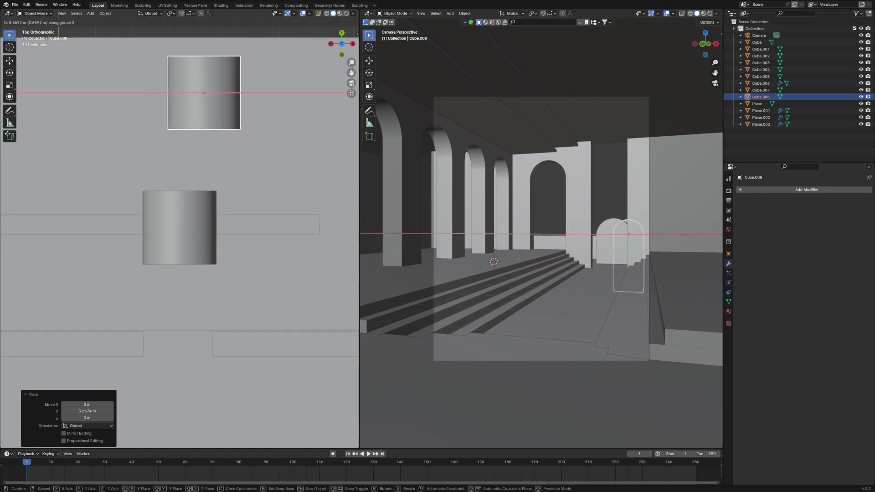
pyautogui.click(38, 140)
pyautogui.press('g')
pyautogui.press('z')
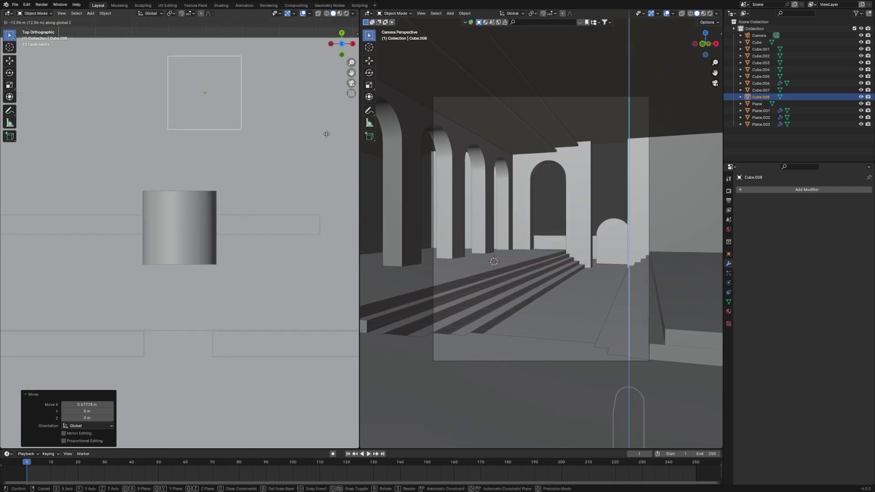
pyautogui.click(327, 236)
pyautogui.press('g')
pyautogui.press('y')
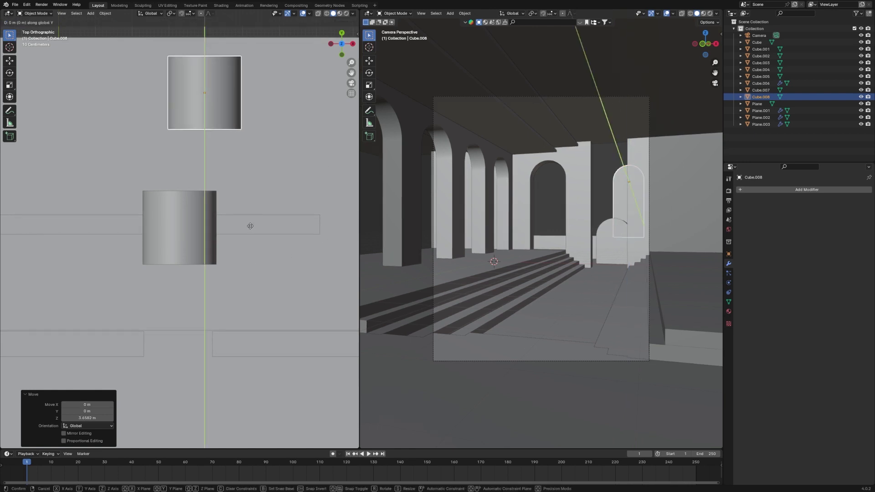
pyautogui.click(254, 325)
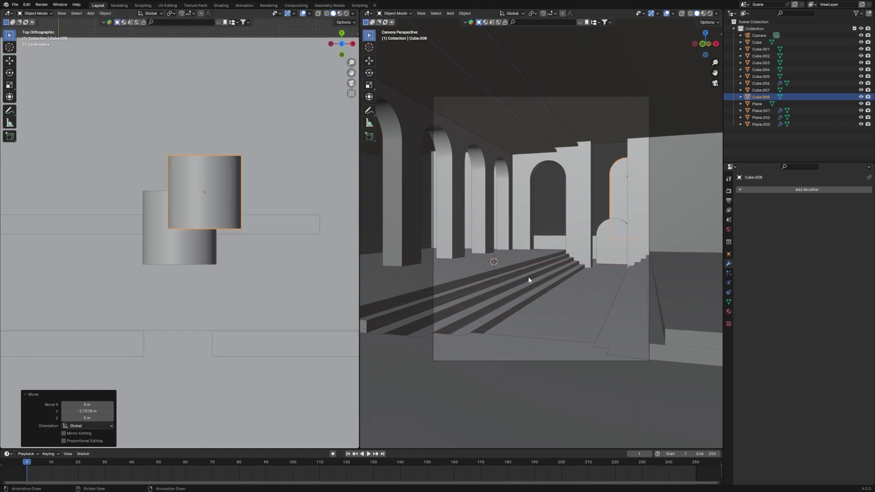
# Step: Select the first arched doorway, save pink house.blend, and select the floor and stairs block
pyautogui.click(602, 176)
pyautogui.click(610, 249)
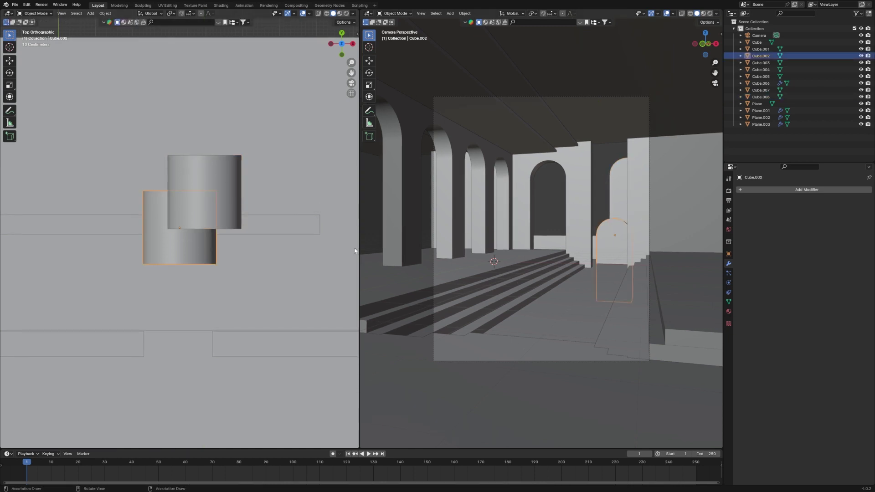
pyautogui.hotkey('ctrl', 's')
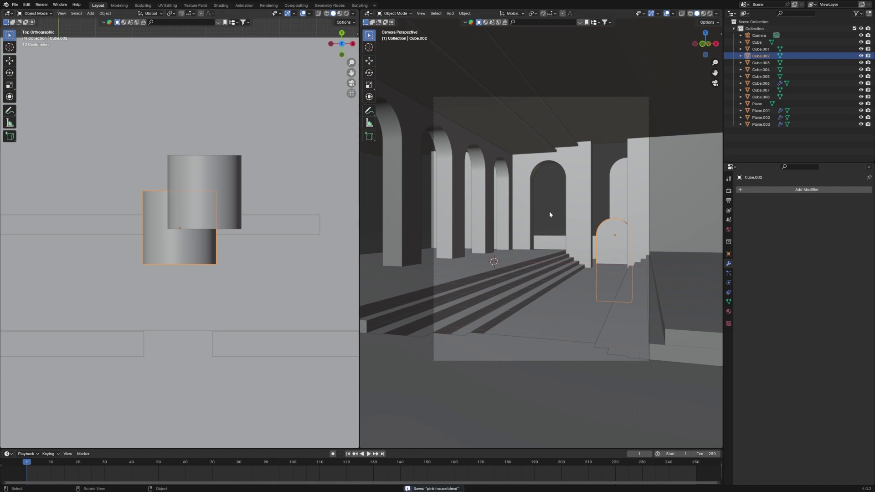
pyautogui.click(539, 293)
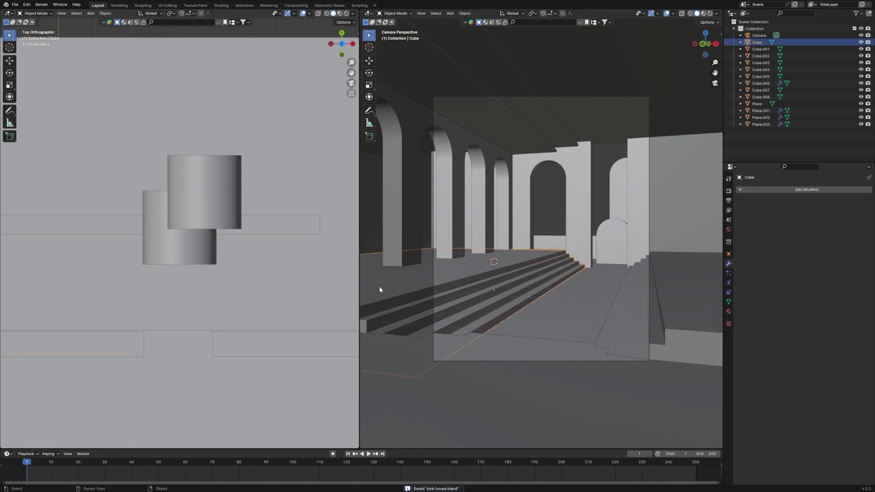
# Step: Duplicate the floor block Cube and slide the copy along the Y axis
pyautogui.scroll(-3, 208, 302)
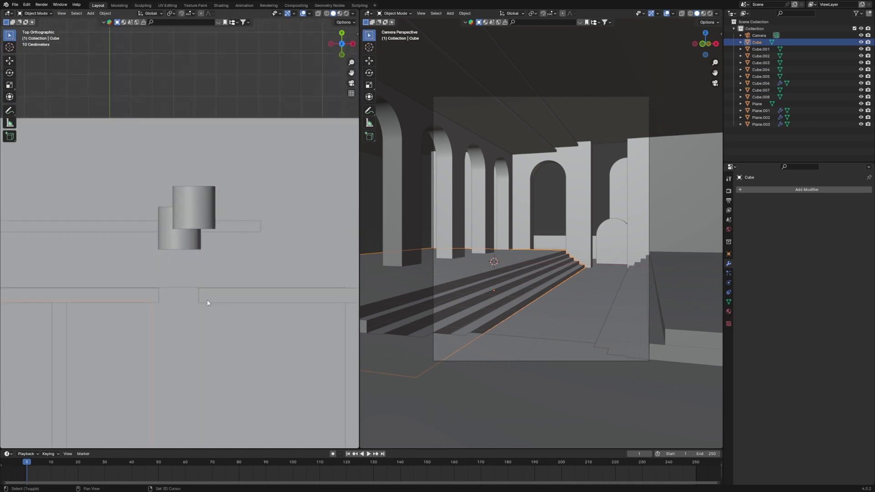
pyautogui.hotkey('shift', 'd')
pyautogui.press('y')
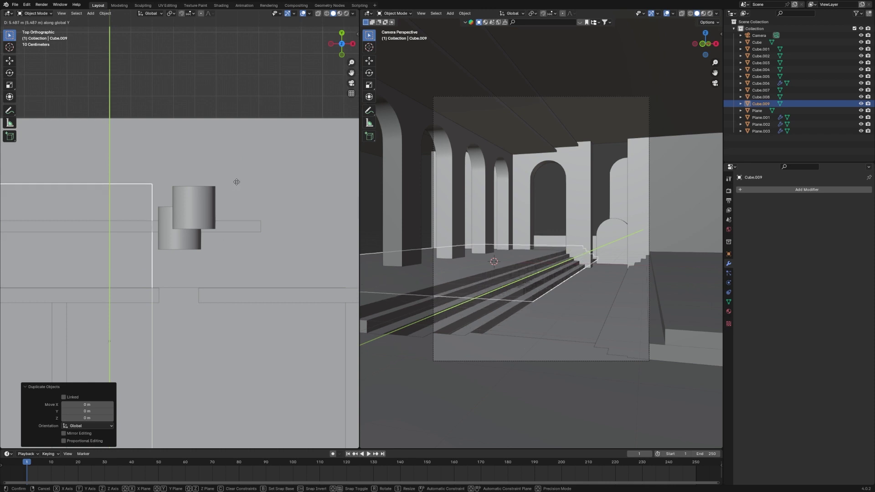
pyautogui.click(262, 99)
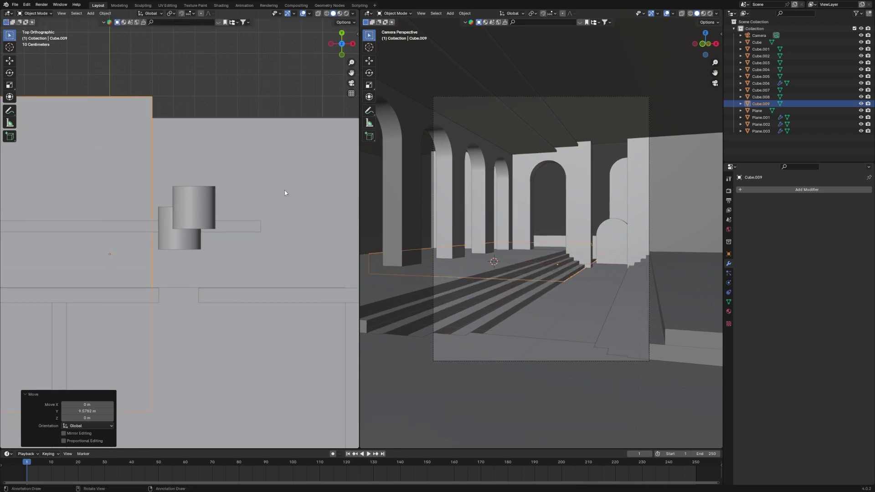
# Step: Squash the copy to Y scale 0.225 and shift it −0.417 m to the top of the stairs
pyautogui.press('s')
pyautogui.press('y')
pyautogui.click(142, 227)
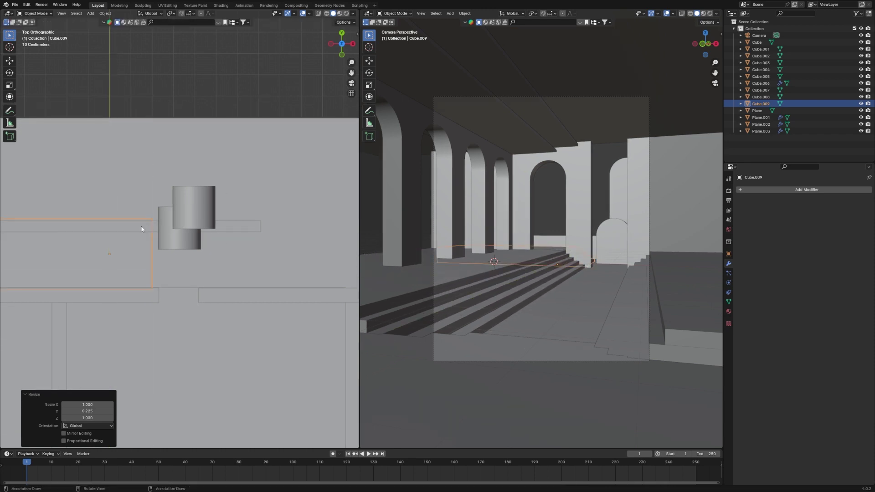
pyautogui.press('g')
pyautogui.press('y')
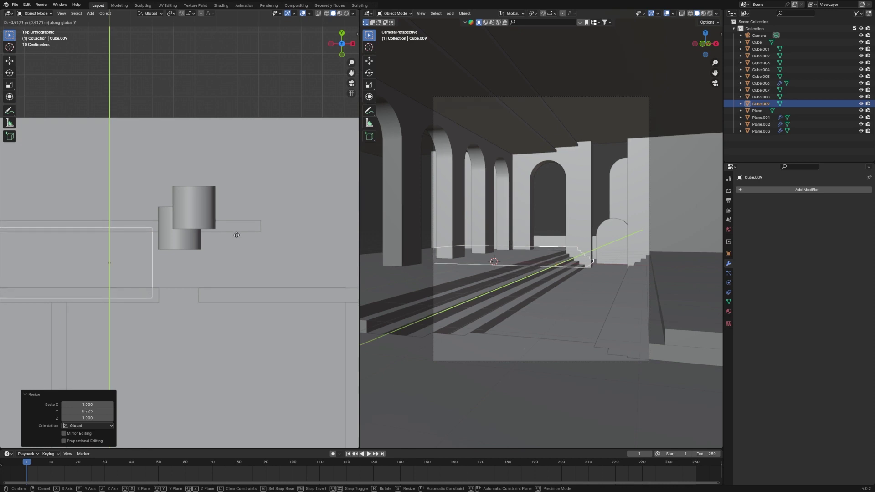
pyautogui.click(235, 233)
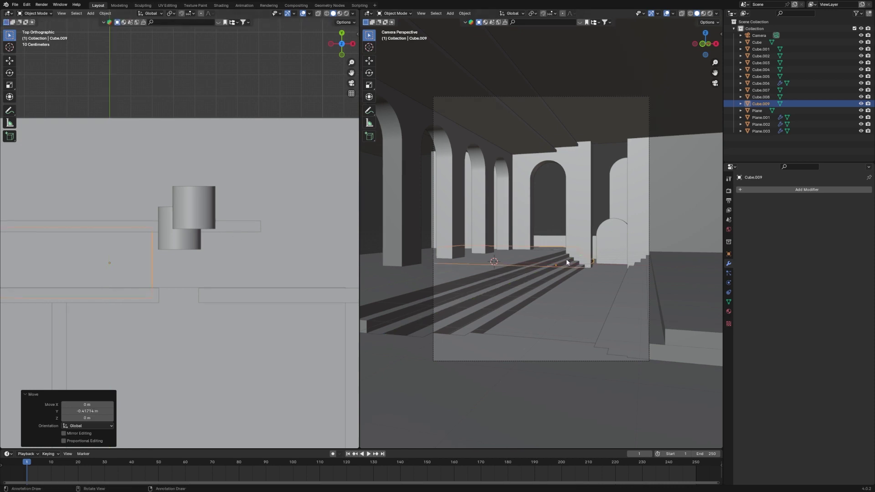
pyautogui.scroll(5, 567, 262)
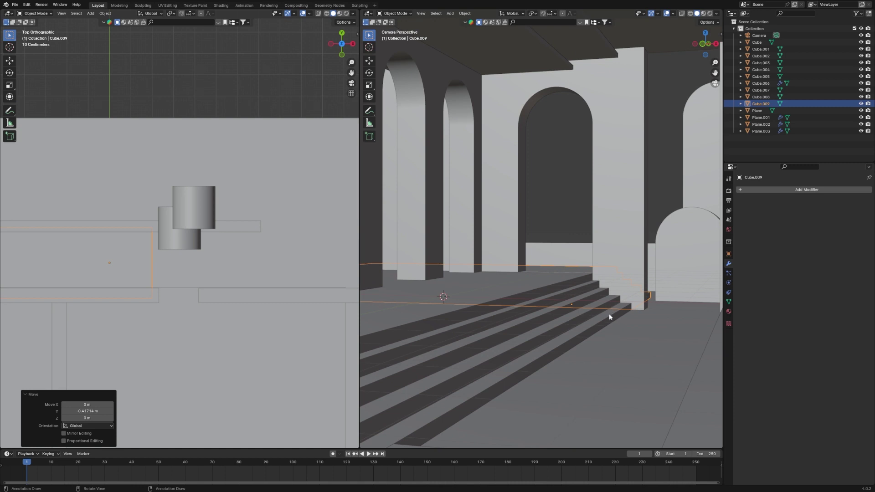
# Step: Duplicate the staircase, then move the copy back along X and up 0.89 m
pyautogui.hotkey('shift', 'd')
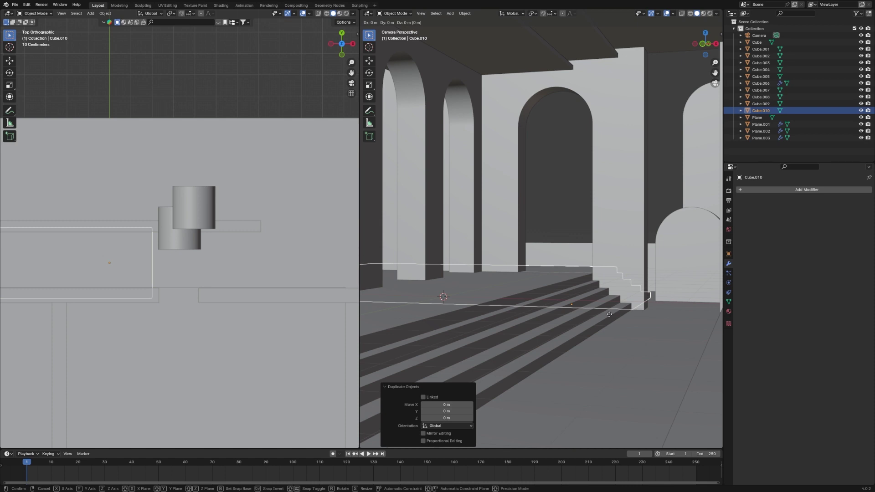
pyautogui.press('x')
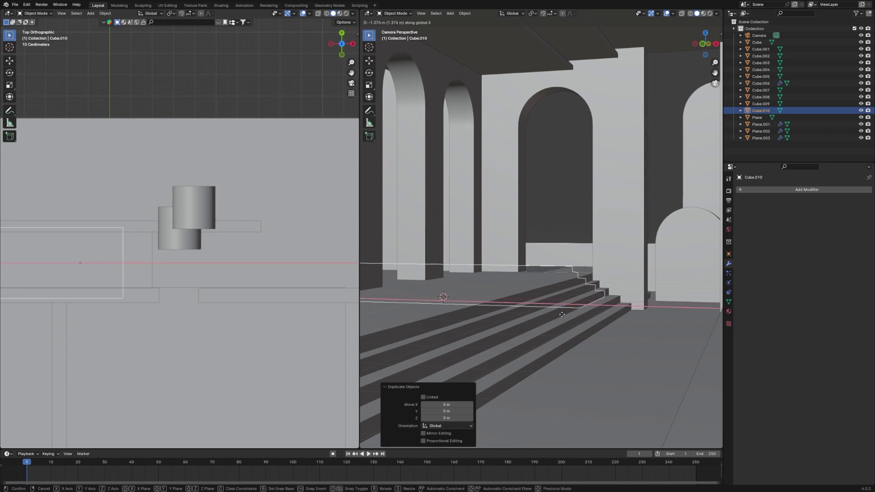
pyautogui.click(507, 318)
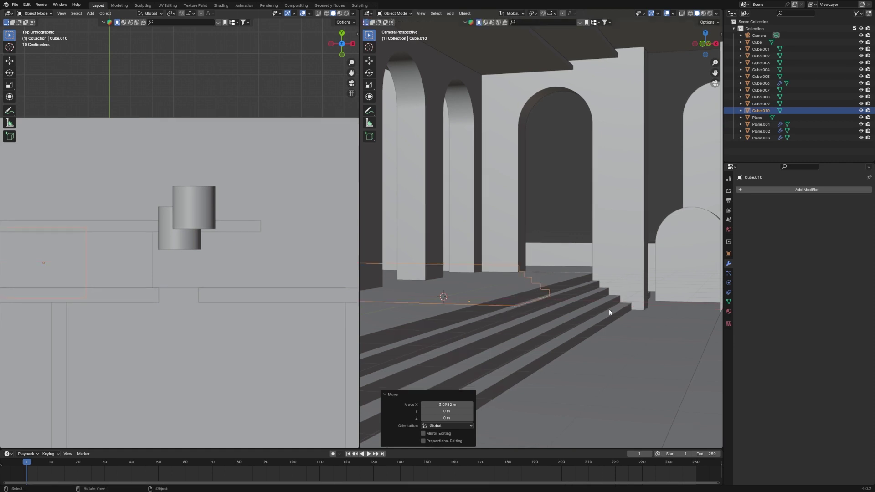
pyautogui.press('g')
pyautogui.press('z')
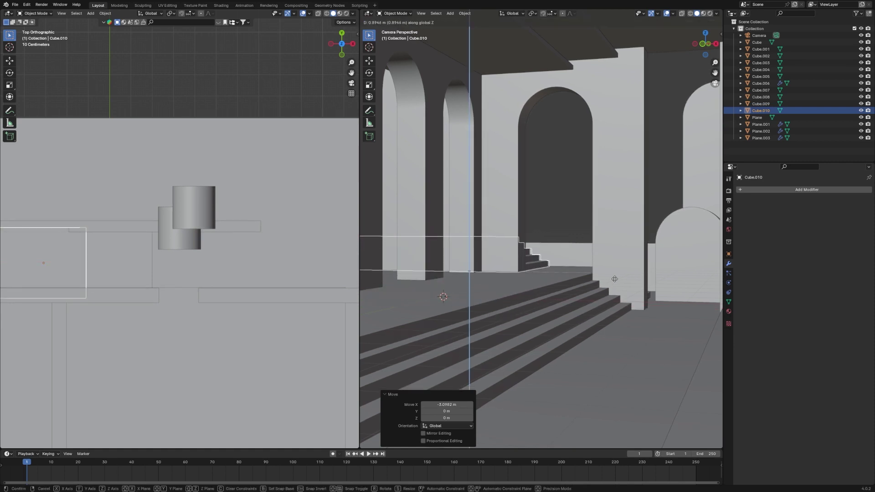
pyautogui.click(615, 279)
# Step: Fine-tune the copy's X position in front view, deselect it, and save the file
pyautogui.press('KP_1')
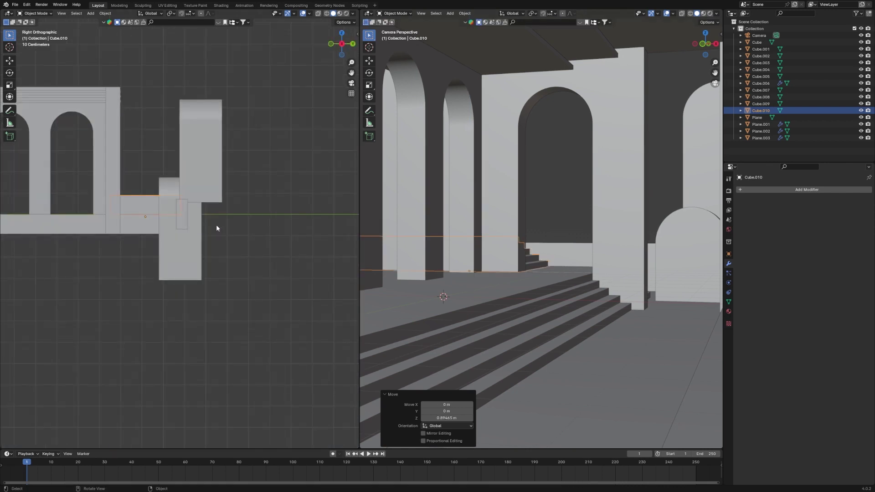
pyautogui.scroll(2, 209, 242)
pyautogui.press('g')
pyautogui.press('x')
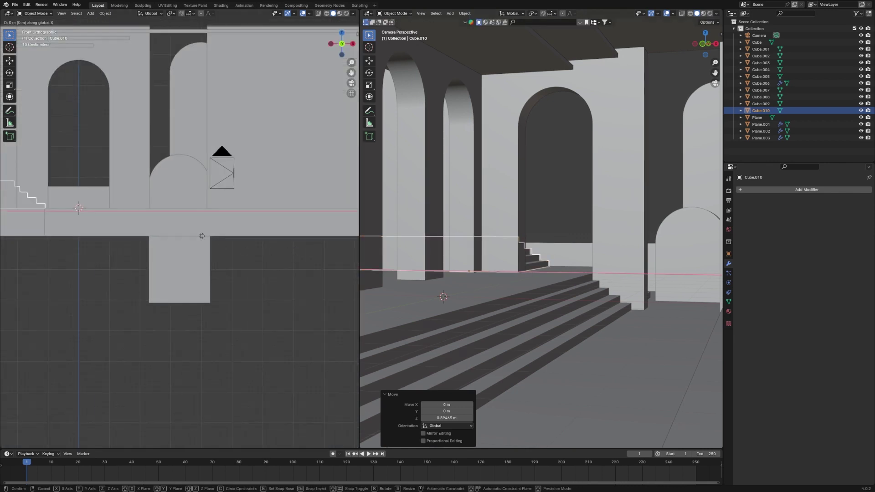
pyautogui.click(204, 235)
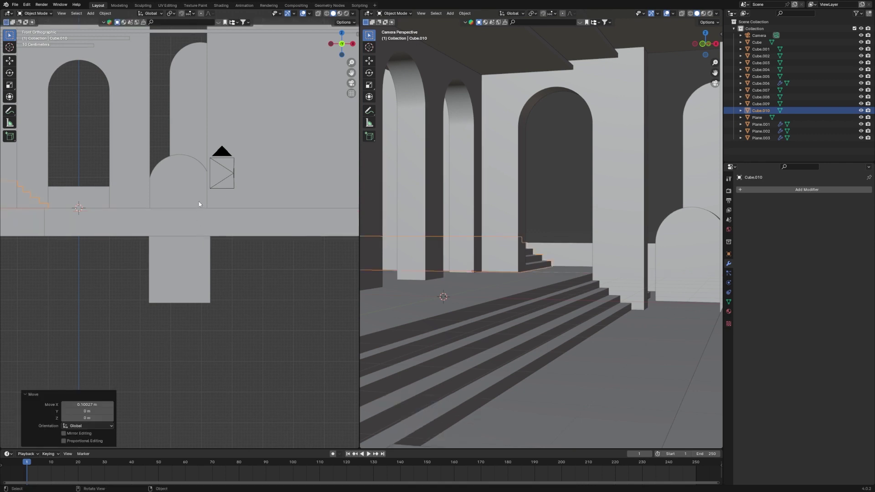
pyautogui.click(87, 159)
pyautogui.hotkey('ctrl', 's')
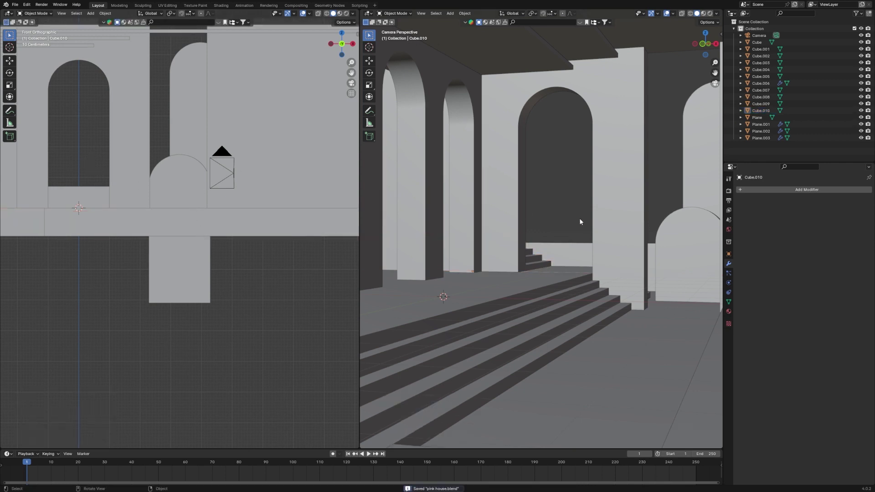
# Step: Nudge the back staircase -0.04 m along X so it sits flush against the wall
pyautogui.scroll(3, 580, 222)
pyautogui.click(517, 286)
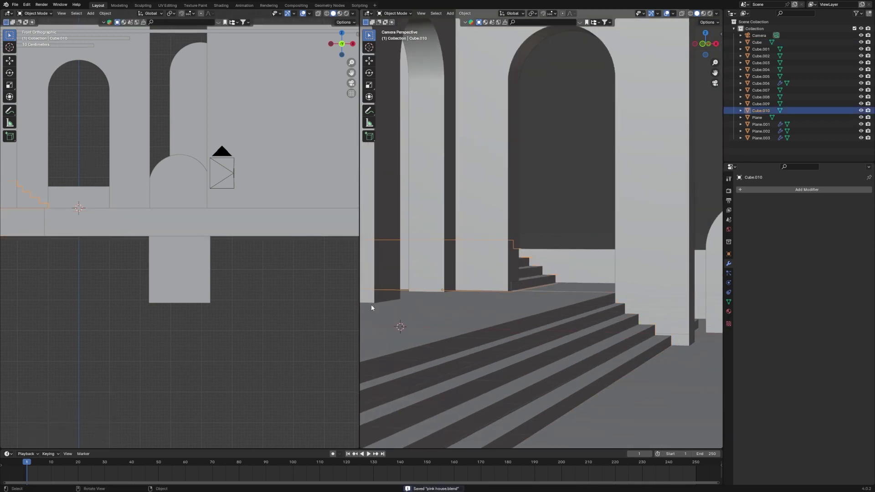
pyautogui.press('KP_Decimal')
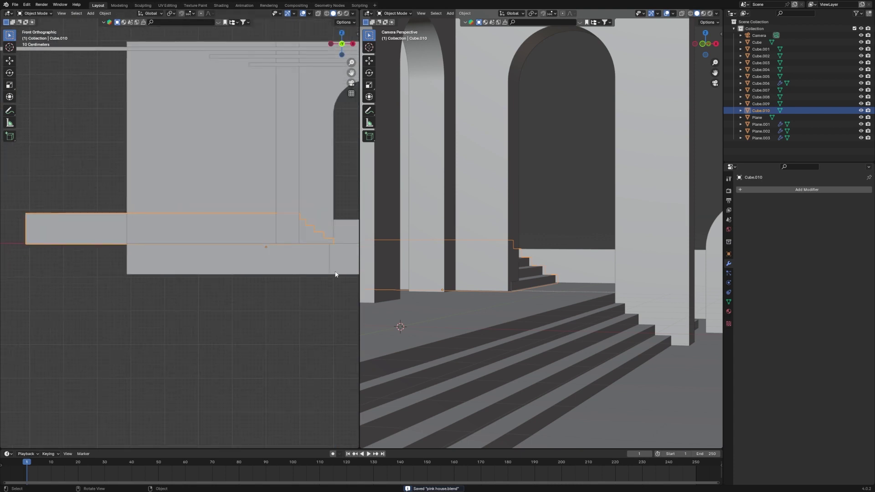
pyautogui.press('g')
pyautogui.press('x')
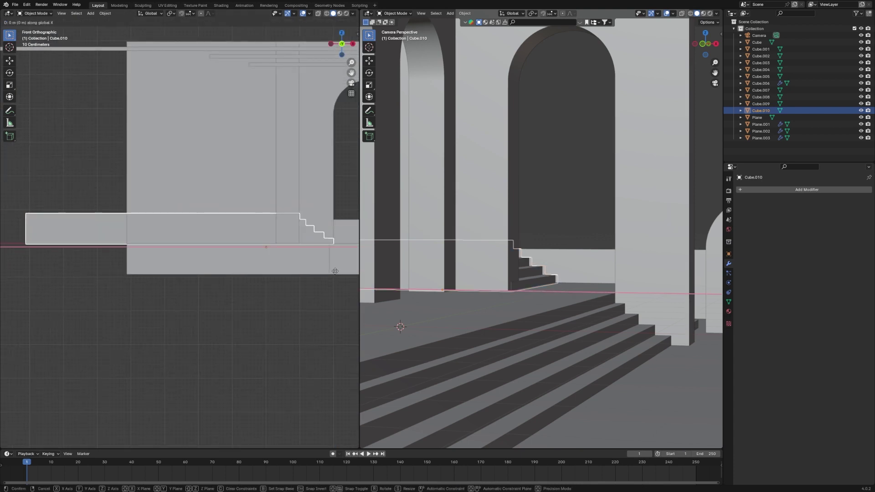
pyautogui.click(334, 271)
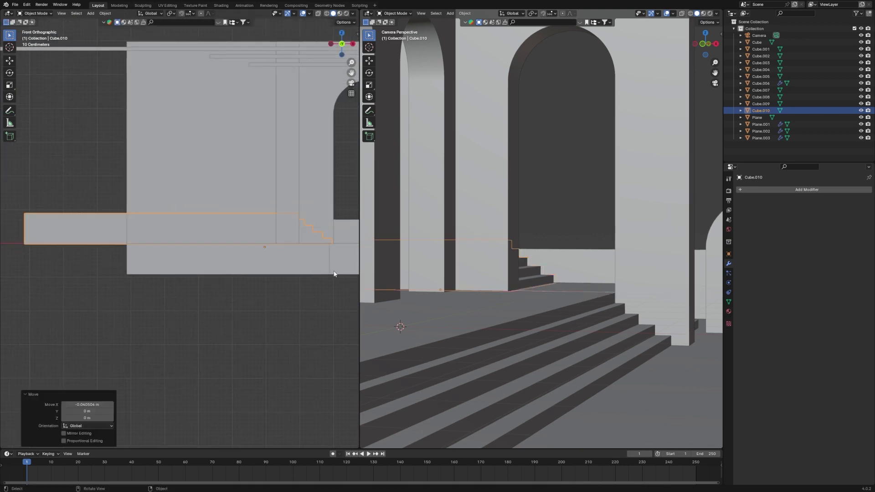
# Step: Deselect the stairs, save the file, and fit the camera view
pyautogui.hotkey('alt', 'a')
pyautogui.hotkey('ctrl', 's')
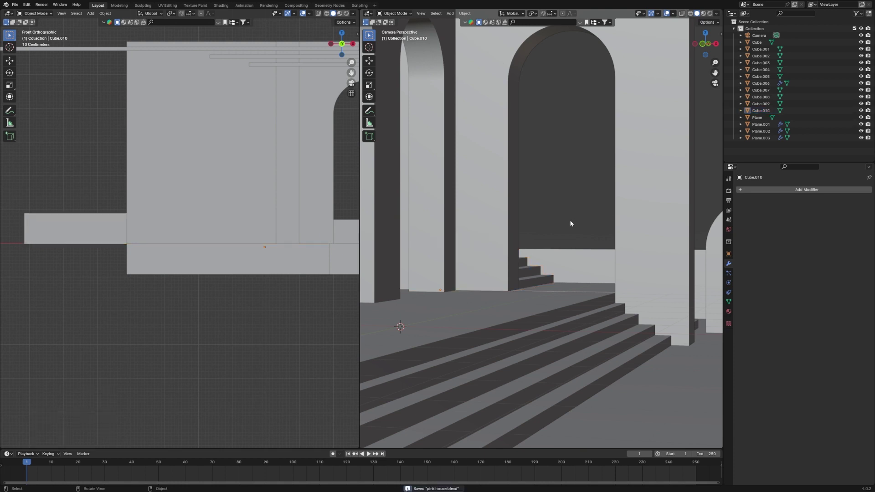
pyautogui.press('Home')
pyautogui.scroll(2, 570, 223)
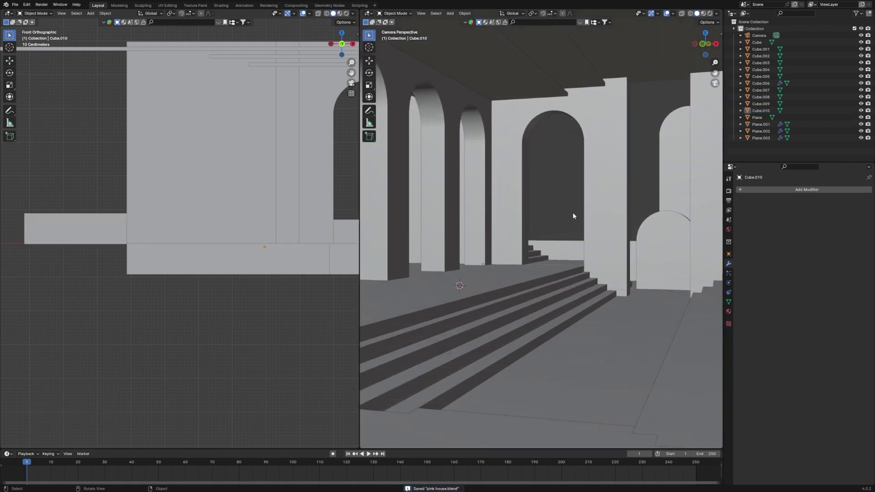
pyautogui.scroll(-3, 579, 215)
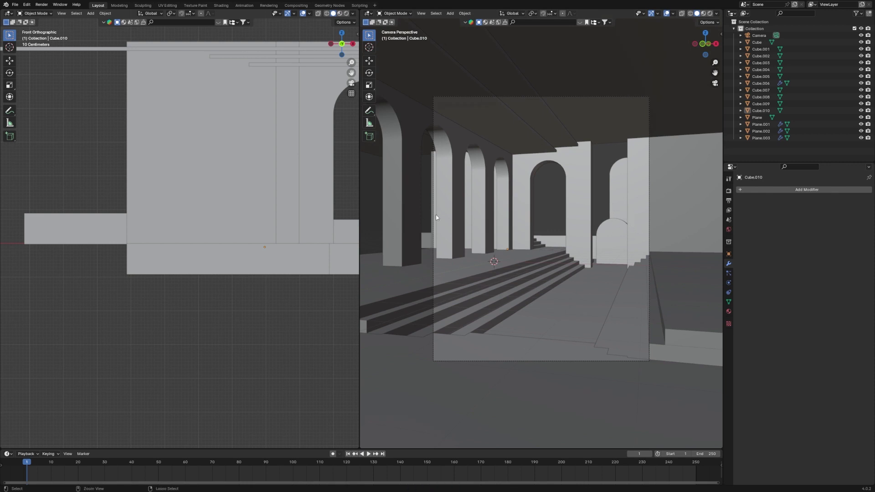
# Step: Slide the near wall's pillar face about 3 m along X in Edit Mode
pyautogui.hotkey('ctrl', 's')
pyautogui.moveTo(333, 220); pyautogui.dragTo(160, 185, button='middle')
pyautogui.scroll(2, 160, 185)
pyautogui.click(203, 189)
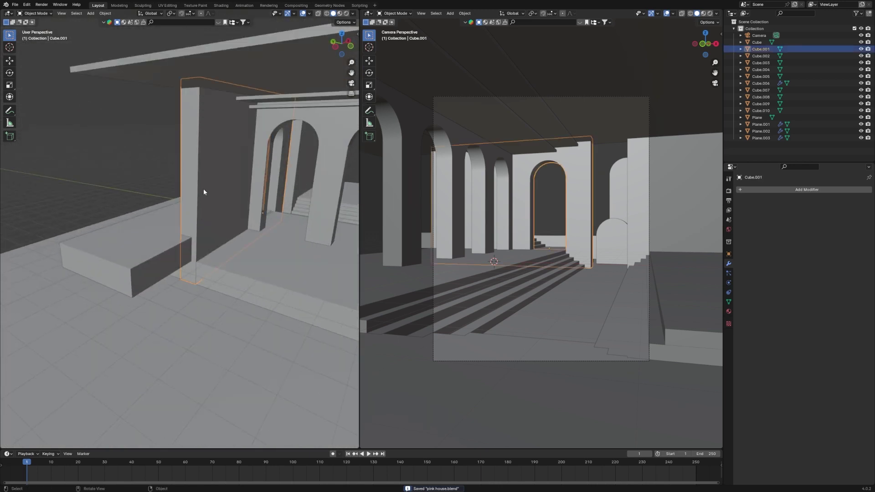
pyautogui.press('Tab')
pyautogui.click(197, 191)
pyautogui.press('g')
pyautogui.press('x')
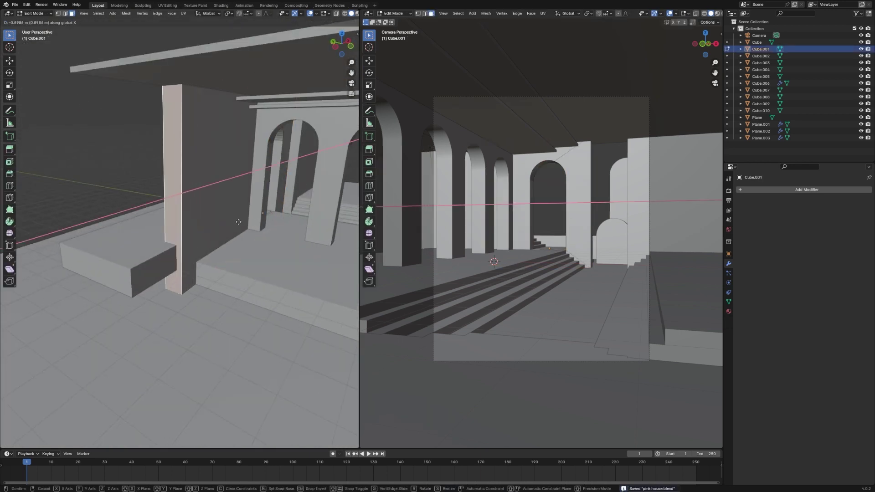
pyautogui.click(192, 247)
pyautogui.press('Tab')
# Step: Slide the floor step's front face along X to line up, then save
pyautogui.click(249, 280)
pyautogui.press('Tab')
pyautogui.click(240, 285)
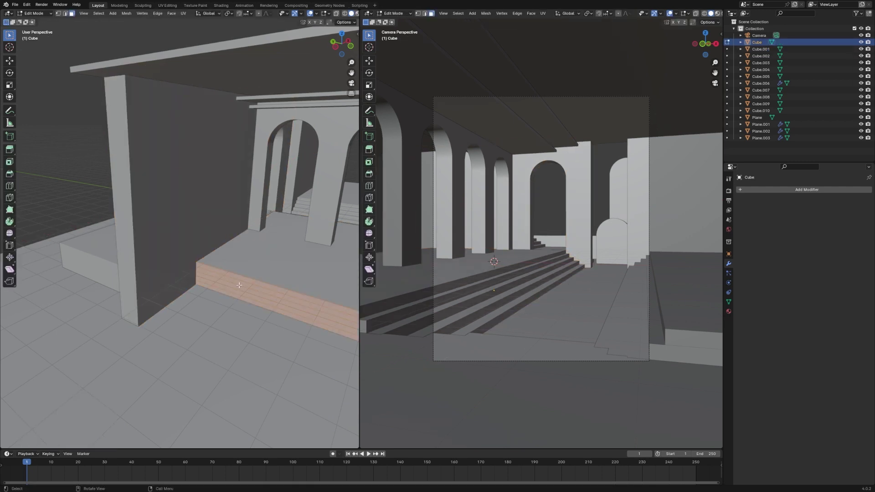
pyautogui.press('g')
pyautogui.press('x')
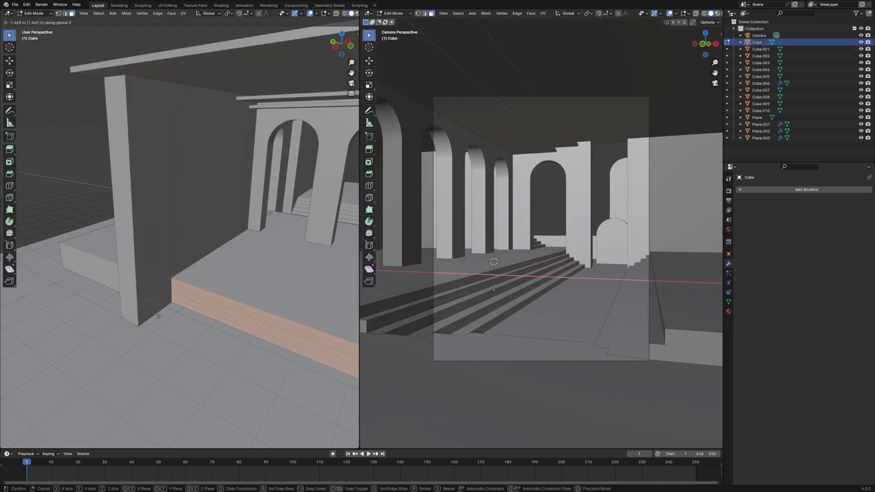
pyautogui.click(91, 357)
pyautogui.press('Tab')
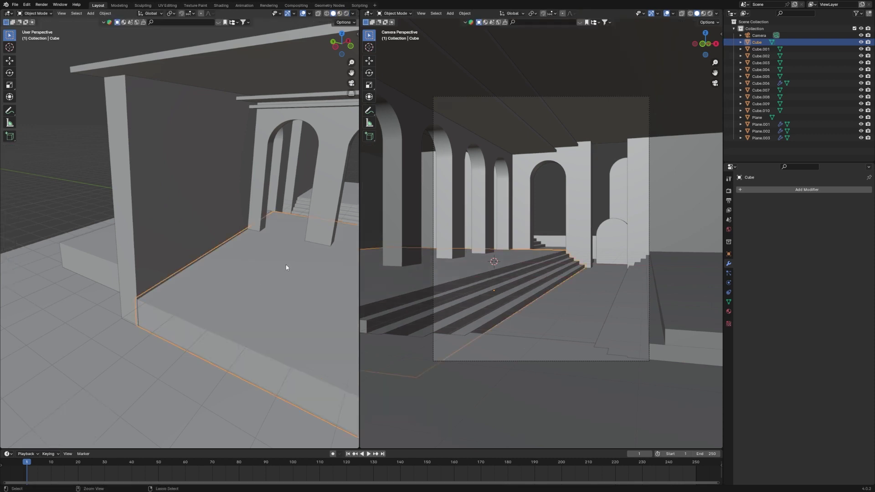
pyautogui.hotkey('ctrl', 's')
# Step: Select the ceiling plane and place a duplicate further along X
pyautogui.click(553, 202)
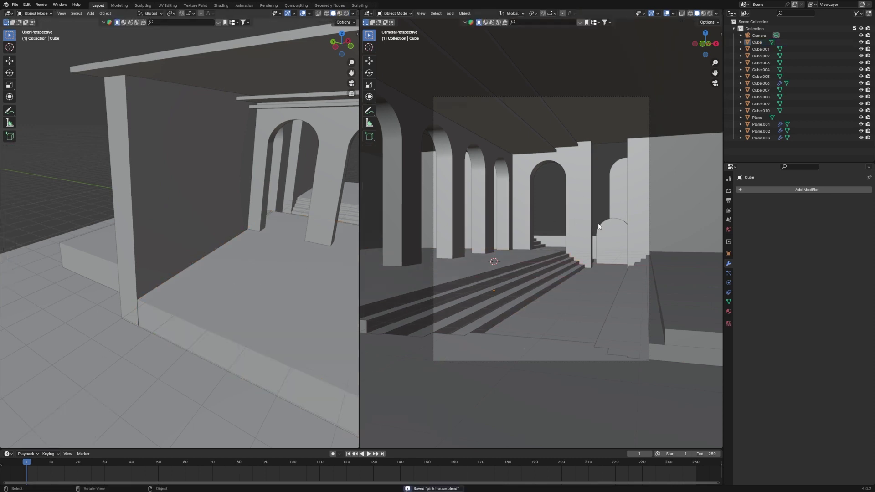
pyautogui.click(728, 229)
pyautogui.click(556, 137)
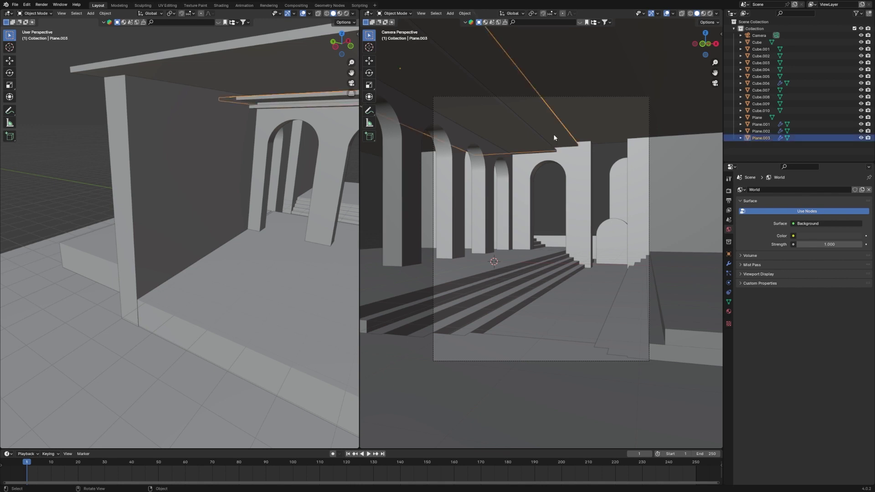
pyautogui.hotkey('shift', 'd')
pyautogui.press('x')
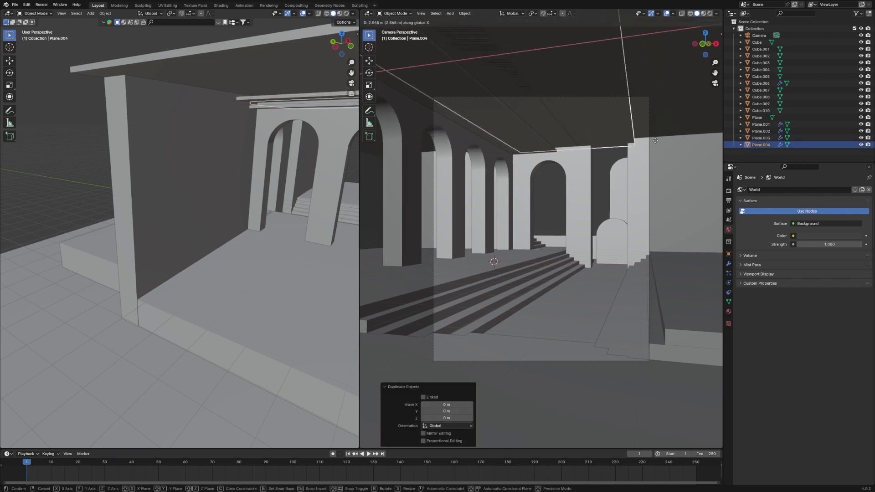
pyautogui.click(506, 137)
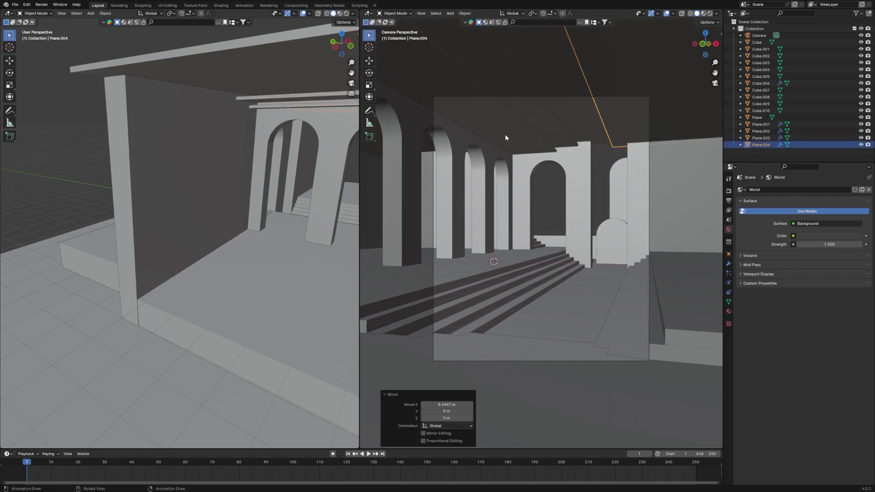
pyautogui.press('g')
pyautogui.press('z')
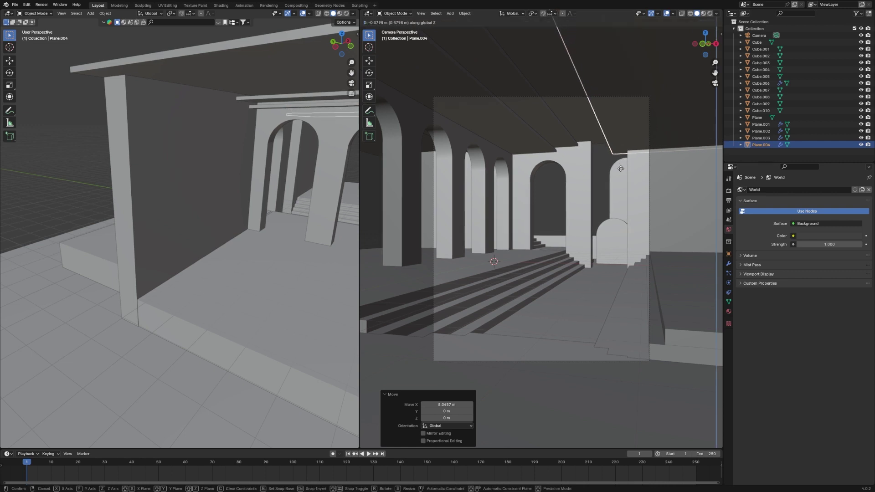
pyautogui.rightClick(621, 169)
# Step: Duplicate the ceiling strip again and raise the new copy
pyautogui.hotkey('shift', 'd')
pyautogui.press('z')
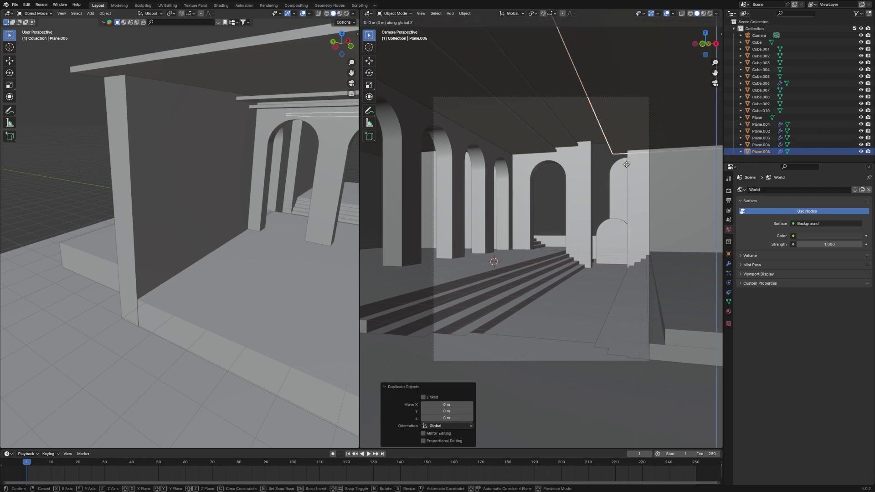
pyautogui.click(628, 158)
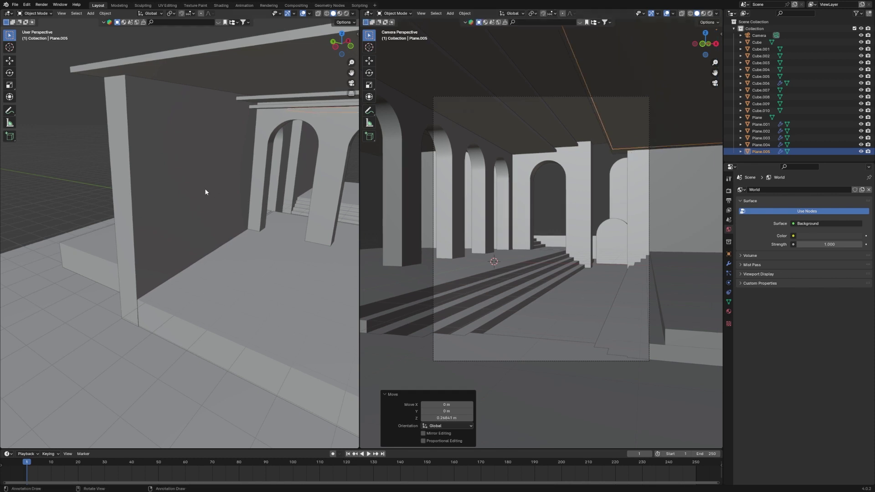
pyautogui.press('KP_1')
pyautogui.scroll(5, 281, 205)
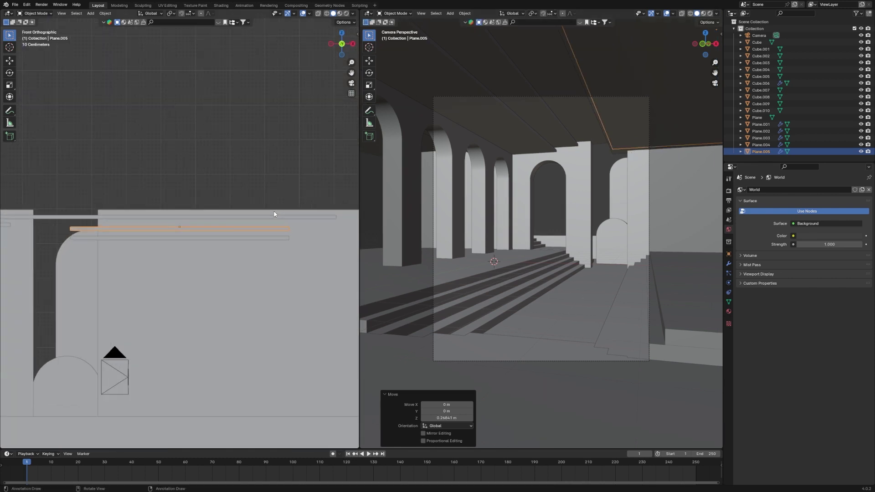
# Step: Raise ceiling strip Plane.005 slightly, slide it -0.523 m along X, and save
pyautogui.press('g')
pyautogui.press('z')
pyautogui.click(277, 214)
pyautogui.press('g')
pyautogui.press('x')
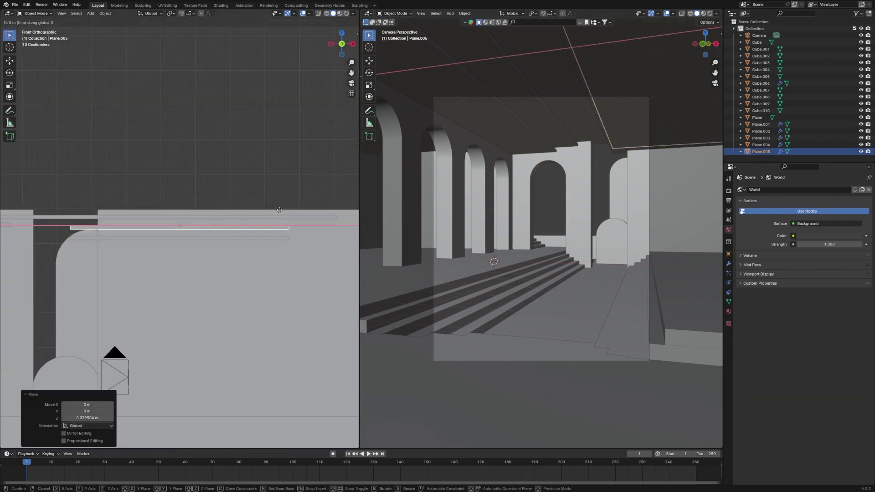
pyautogui.click(263, 210)
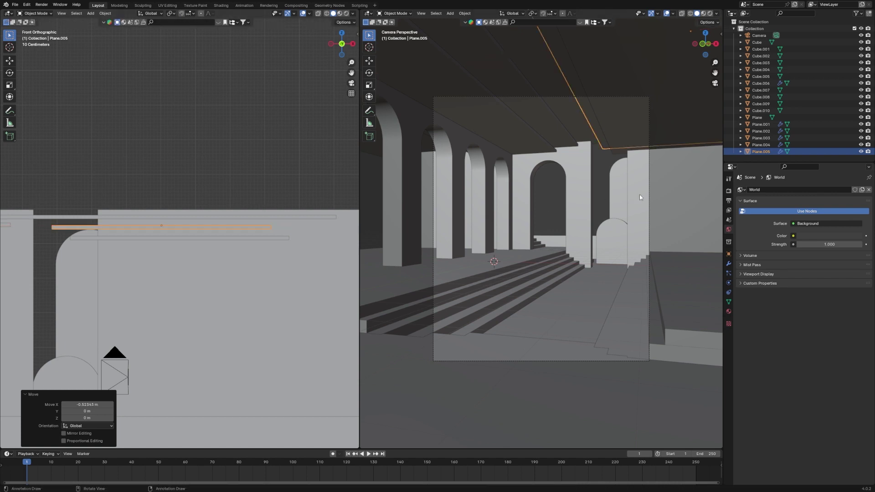
pyautogui.click(602, 190)
pyautogui.hotkey('ctrl', 's')
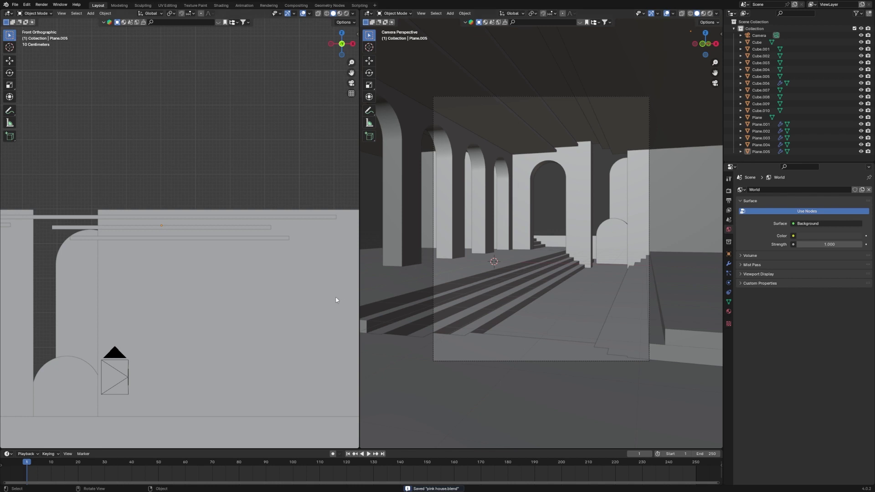
pyautogui.scroll(-4, 336, 300)
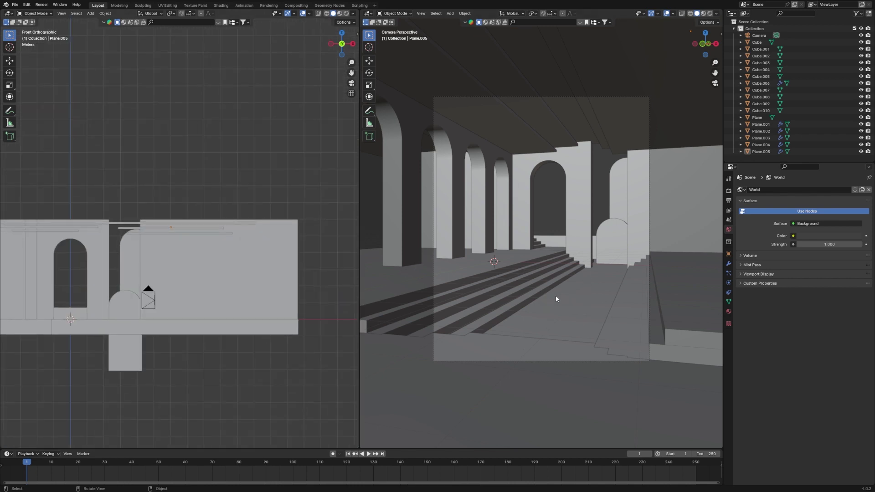
# Step: Add a new plane and lower it to floor level
pyautogui.hotkey('shift', 'a')
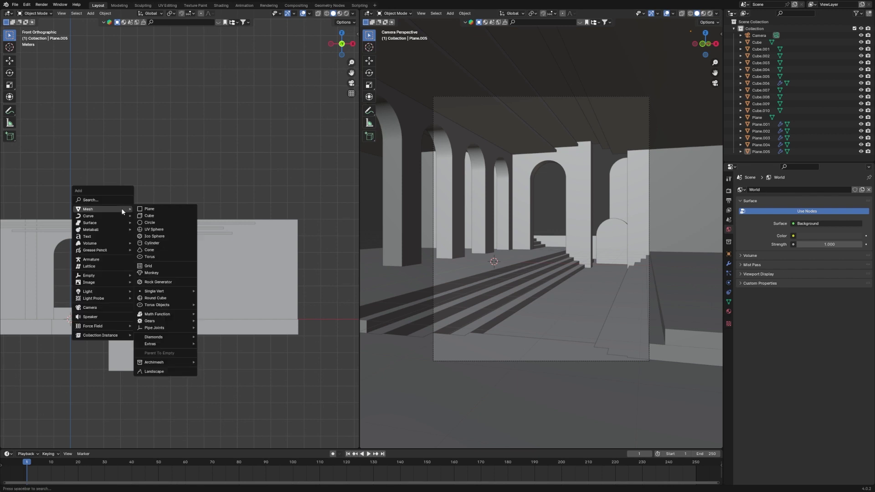
pyautogui.click(150, 206)
pyautogui.press('KP_Decimal')
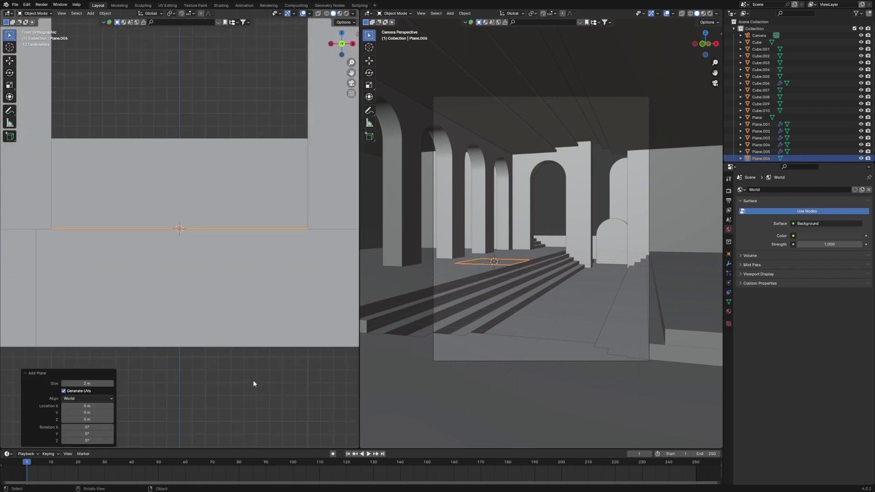
pyautogui.press('g')
pyautogui.press('z')
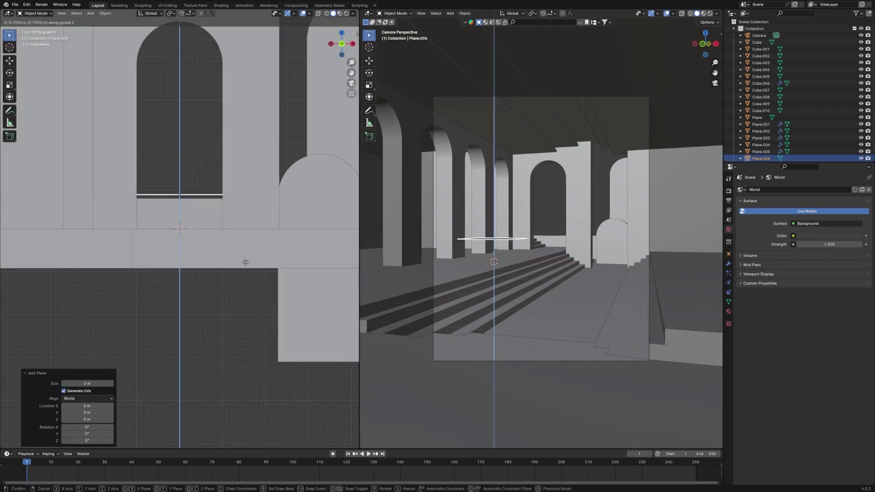
pyautogui.click(228, 316)
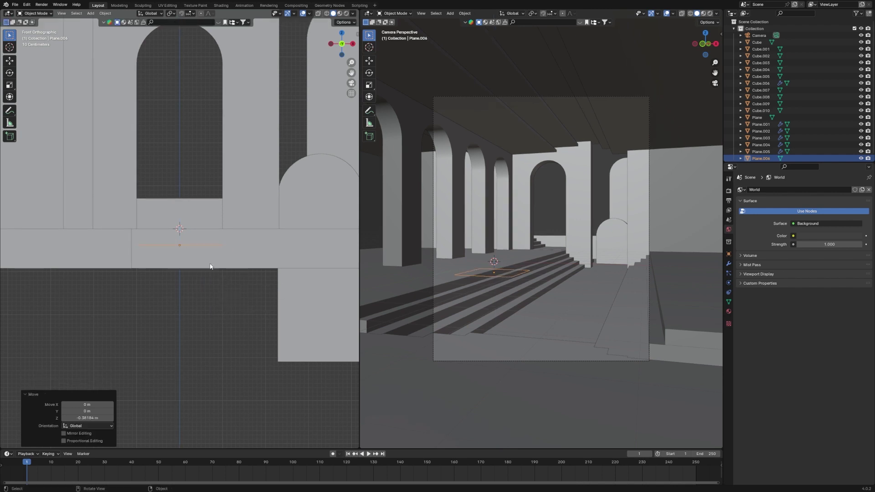
pyautogui.scroll(5, 210, 266)
pyautogui.moveTo(165, 239); pyautogui.dragTo(203, 246, button='middle')
# Step: Scale the plane about 4.2, move it 2.92 m along X, and stretch Y to 3.477
pyautogui.press('s')
pyautogui.click(93, 299)
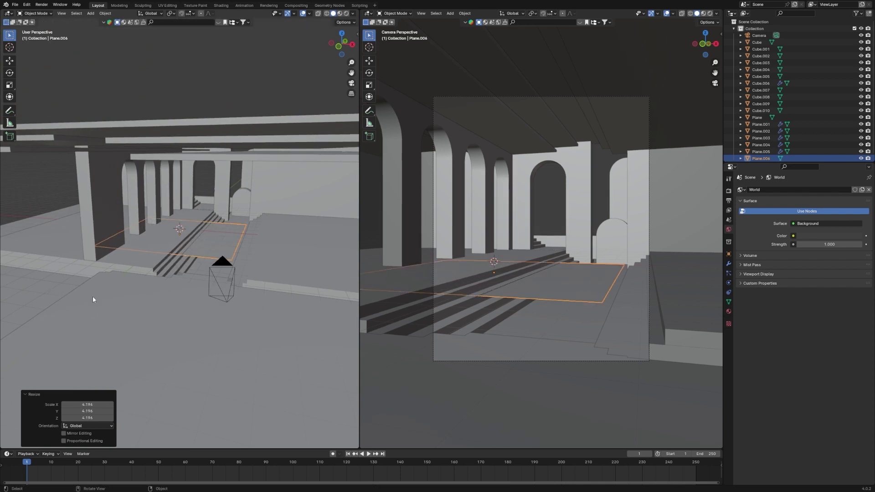
pyautogui.press('g')
pyautogui.press('x')
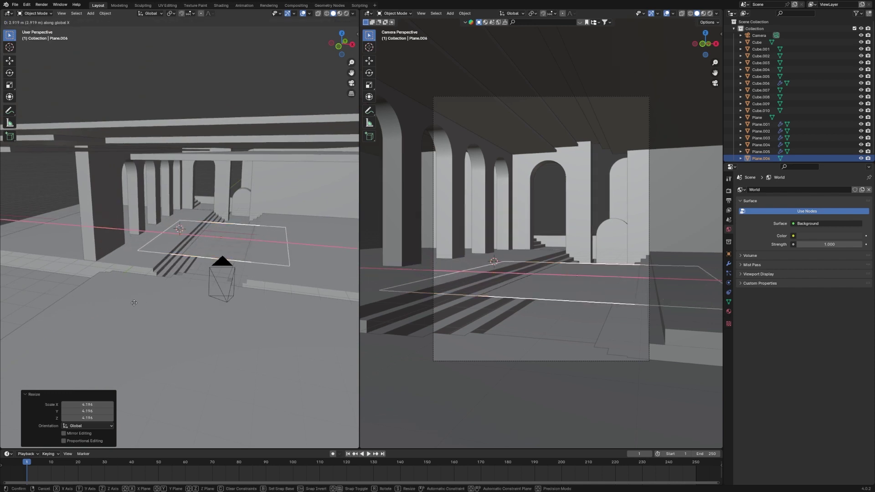
pyautogui.click(134, 303)
pyautogui.moveTo(208, 281); pyautogui.dragTo(228, 285, button='middle')
pyautogui.press('s')
pyautogui.press('y')
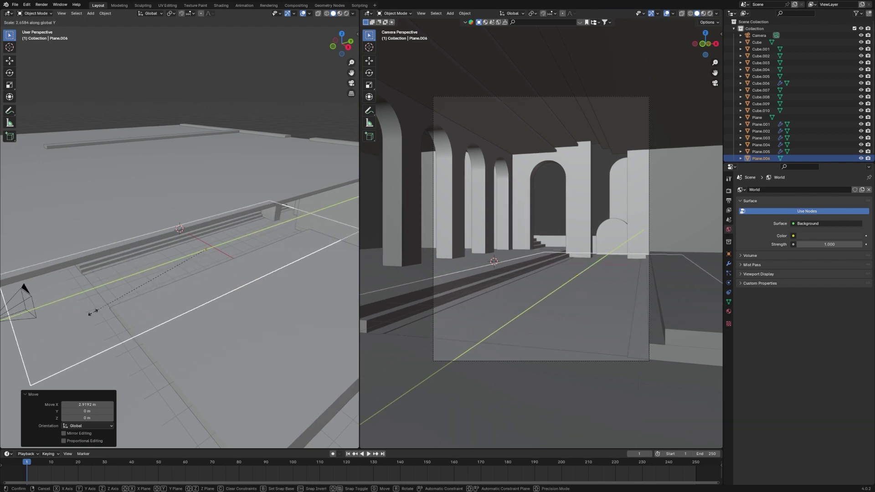
pyautogui.click(55, 324)
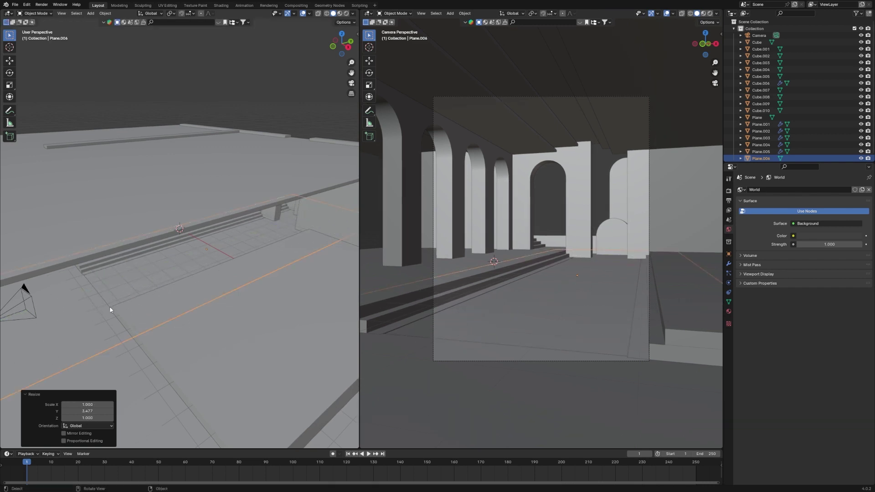
pyautogui.moveTo(110, 310); pyautogui.dragTo(206, 263, button='middle')
# Step: Subdivide the floor plane with 10 cuts and Along Normal 0.240
pyautogui.press('Tab')
pyautogui.rightClick(207, 257)
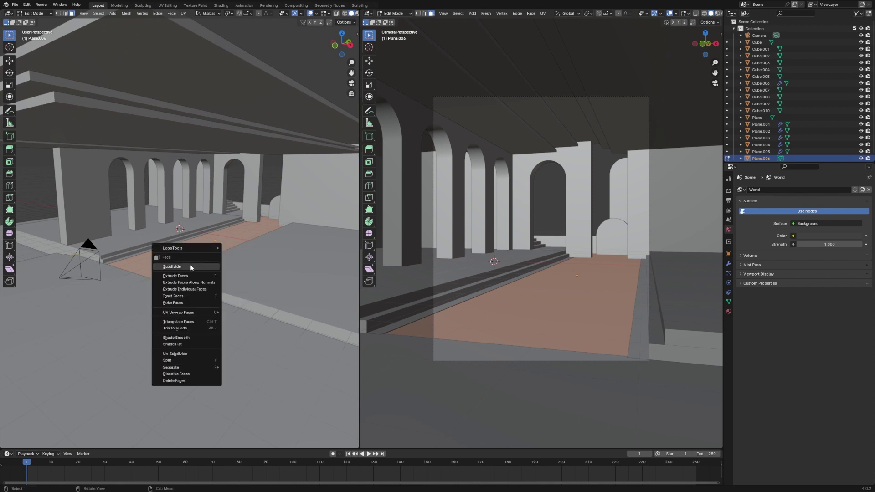
pyautogui.click(191, 266)
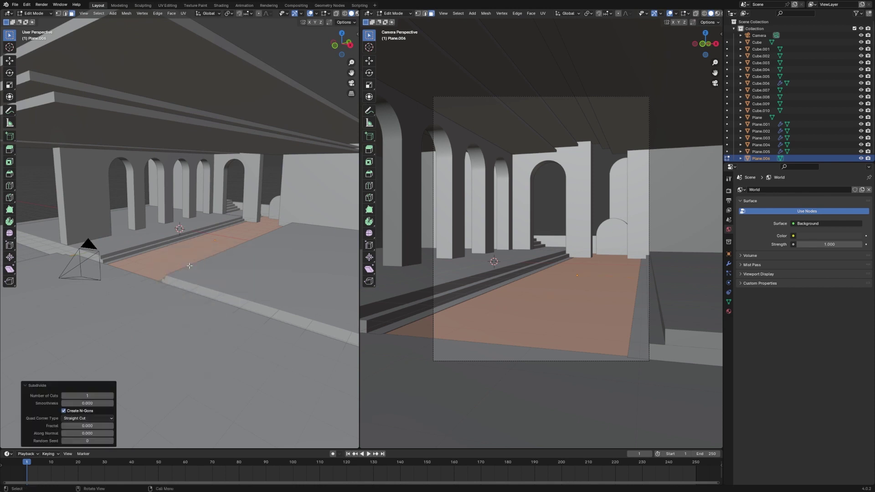
pyautogui.click(79, 396)
pyautogui.write('10')
pyautogui.press('Return')
pyautogui.moveTo(87, 433)
pyautogui.mouseDown()
pyautogui.moveTo(102, 427)
pyautogui.moveTo(87, 427)
pyautogui.mouseUp()
# Step: Raise the floor plane about 0.05 m and apply Shade Smooth
pyautogui.press('Tab')
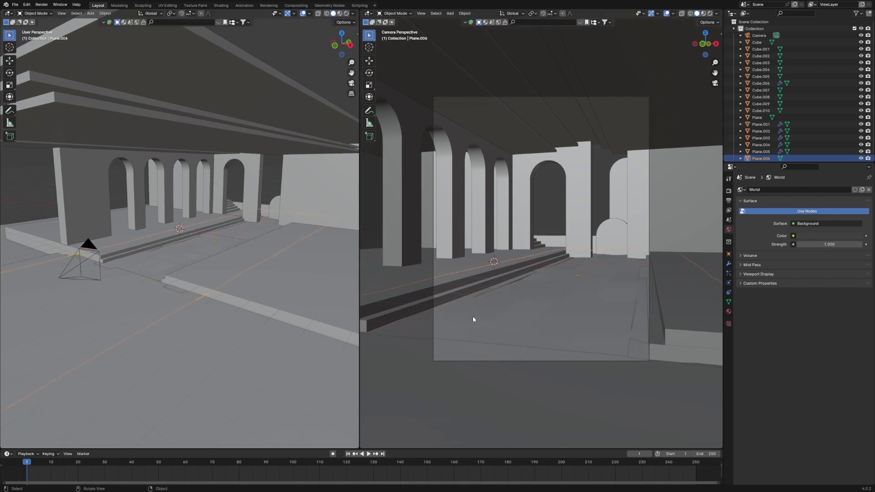
pyautogui.press('g')
pyautogui.press('z')
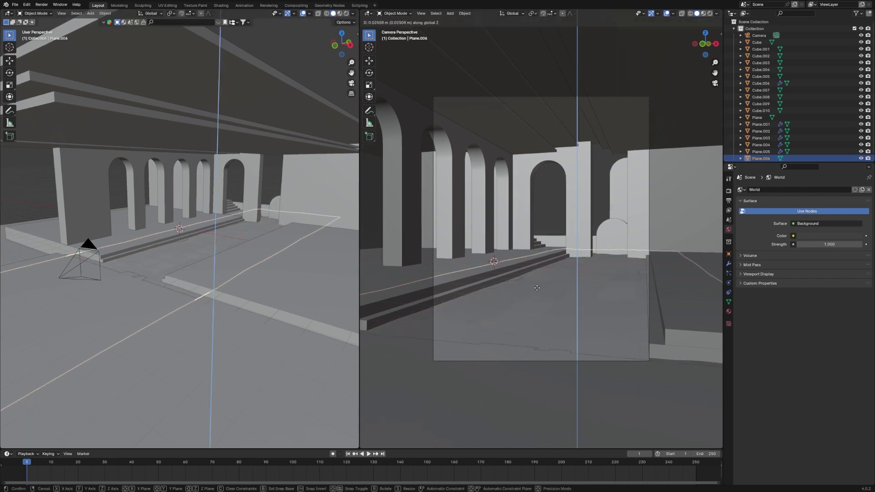
pyautogui.click(538, 288)
pyautogui.rightClick(543, 286)
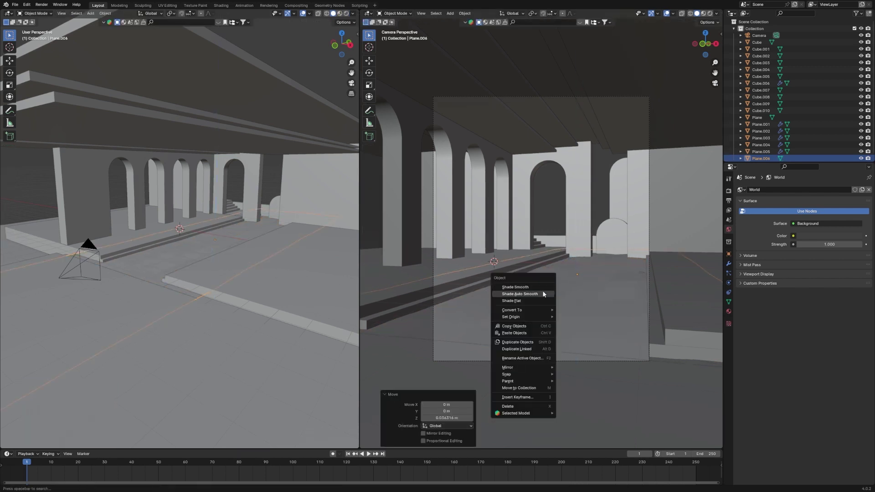
pyautogui.click(542, 294)
# Step: Set the floor plane's height to 0.034276 m
pyautogui.press('g')
pyautogui.press('z')
pyautogui.click(594, 292)
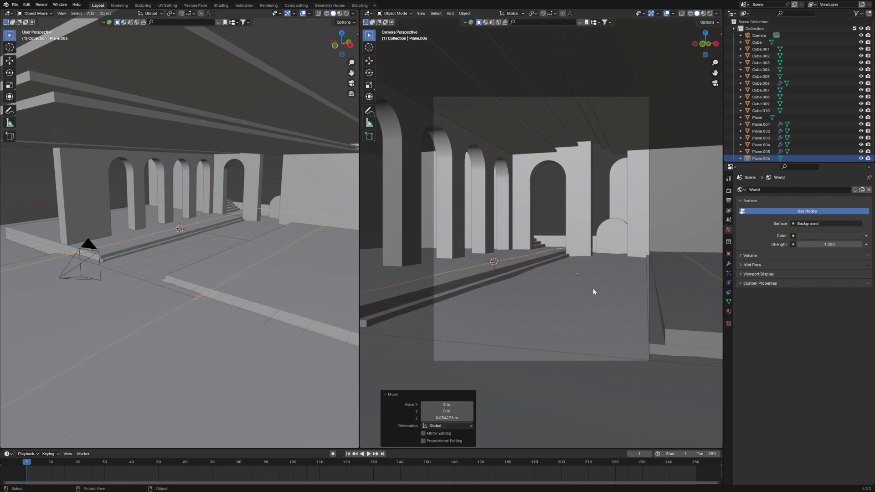
# Step: Save the file and set the world Color to a Sky Texture
pyautogui.hotkey('ctrl', 's')
pyautogui.click(795, 235)
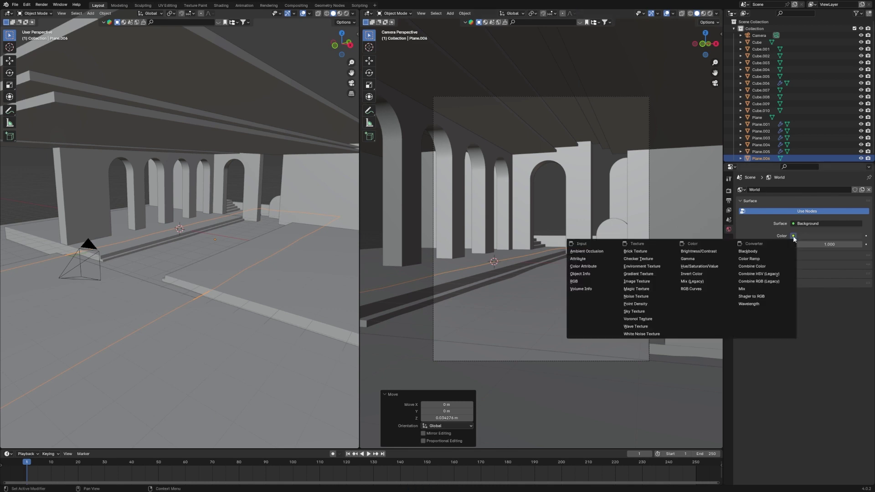
pyautogui.click(673, 312)
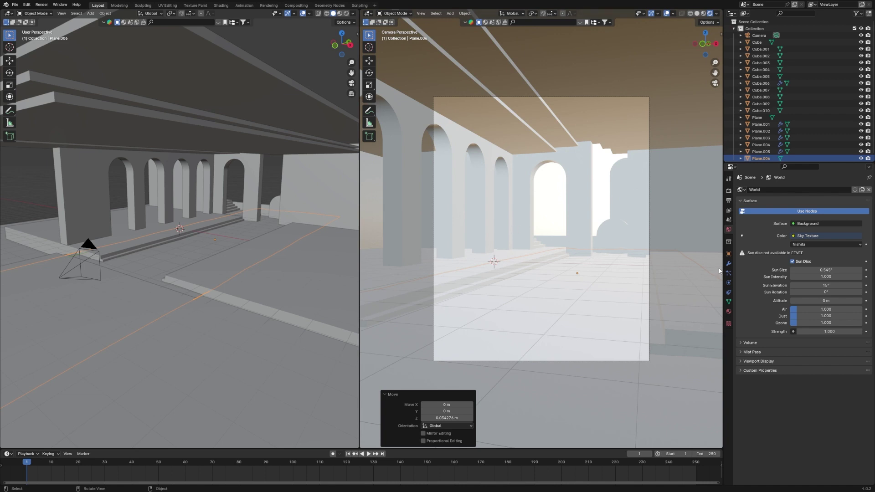
# Step: Switch the render engine to Cycles on GPU Compute with 10 viewport max samples
pyautogui.click(728, 191)
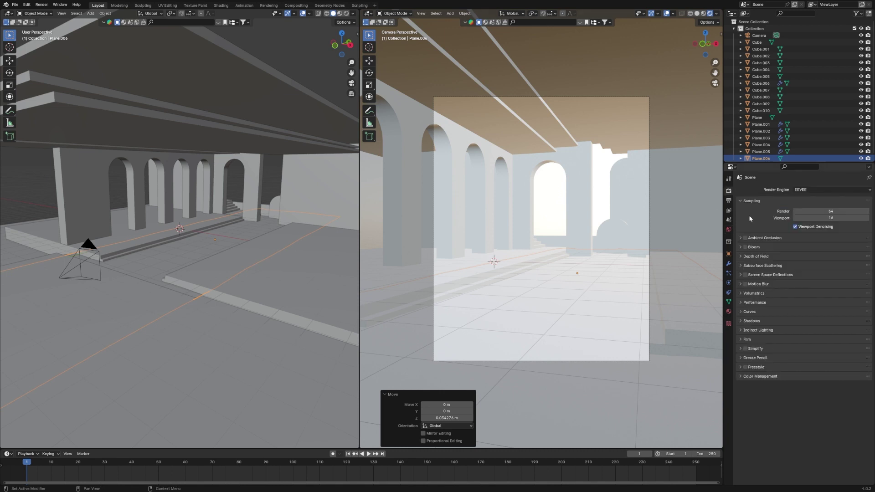
pyautogui.click(813, 190)
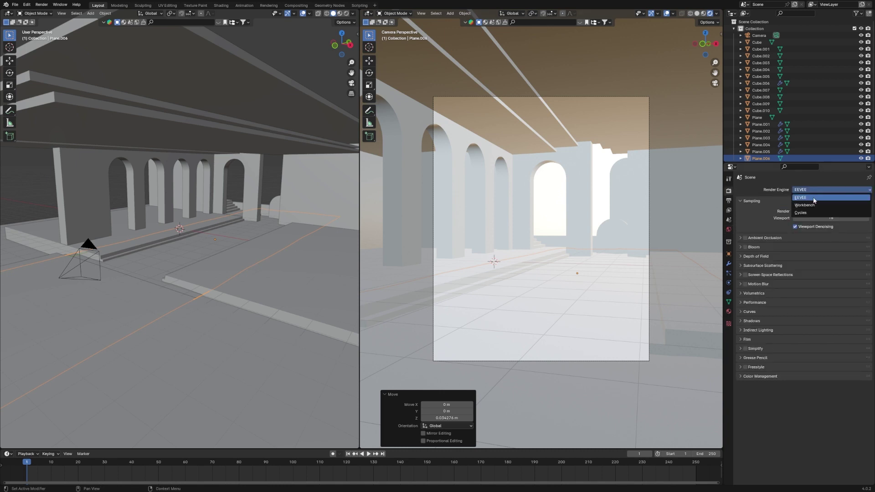
pyautogui.click(816, 212)
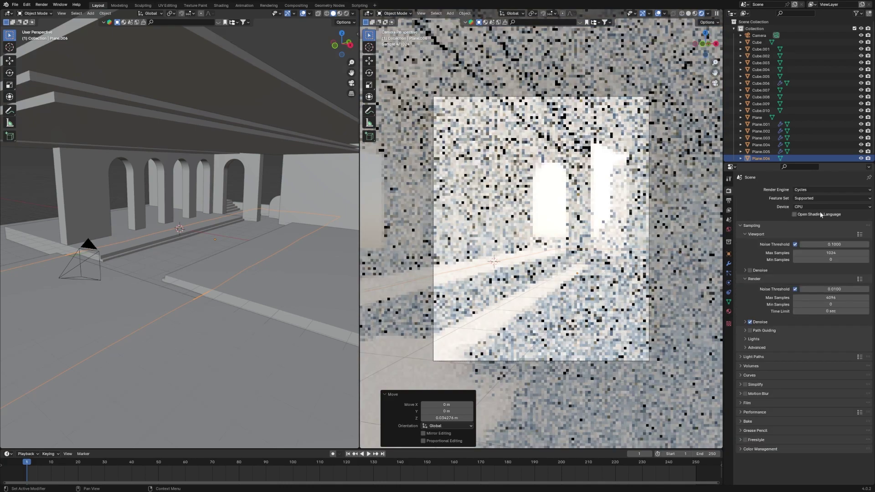
pyautogui.click(819, 207)
pyautogui.click(819, 222)
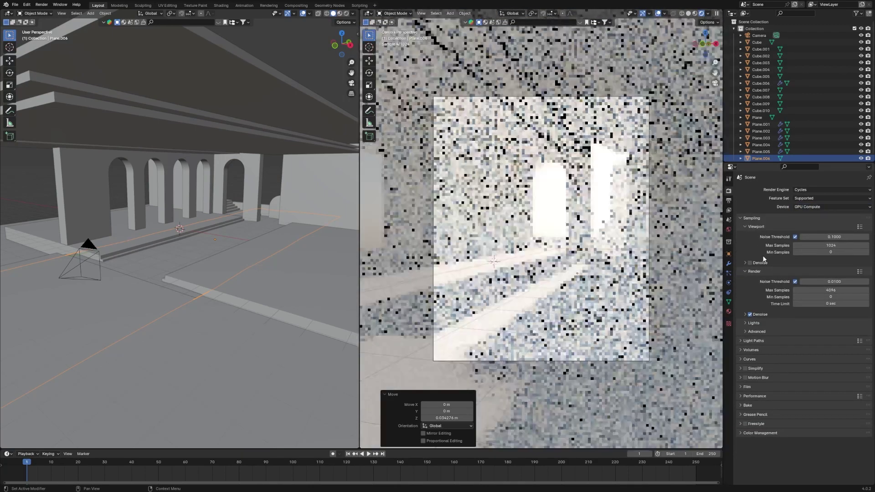
pyautogui.doubleClick(817, 245)
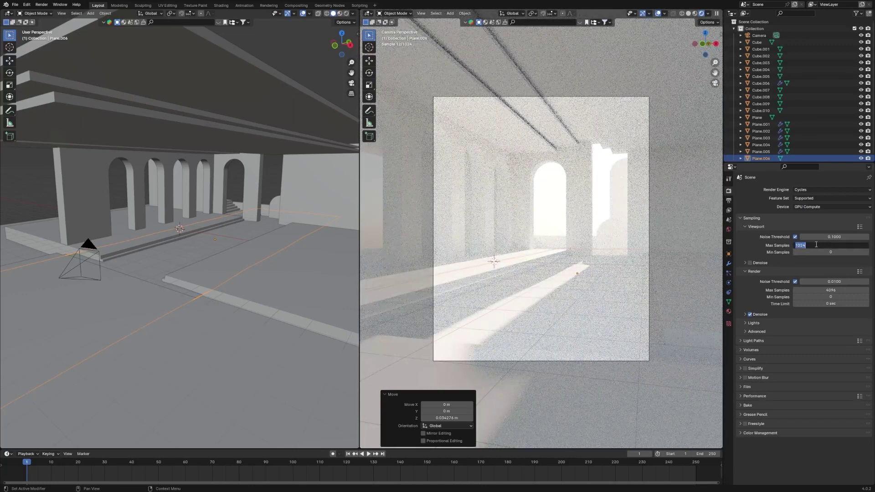
pyautogui.write('10')
pyautogui.press('Return')
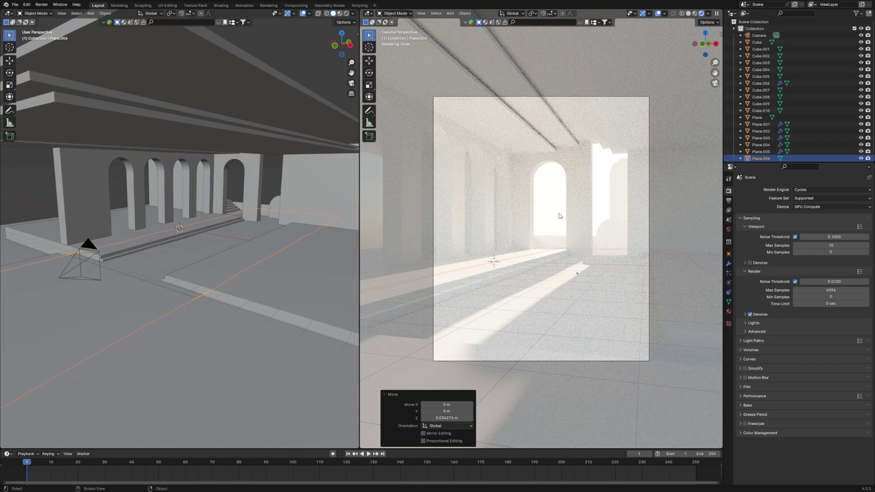
pyautogui.moveTo(269, 244); pyautogui.dragTo(299, 225, button='middle')
# Step: Shift a Cube.006 face left along X, then delete the leftover Cube.006 object
pyautogui.click(298, 206)
pyautogui.press('Tab')
pyautogui.press('`')
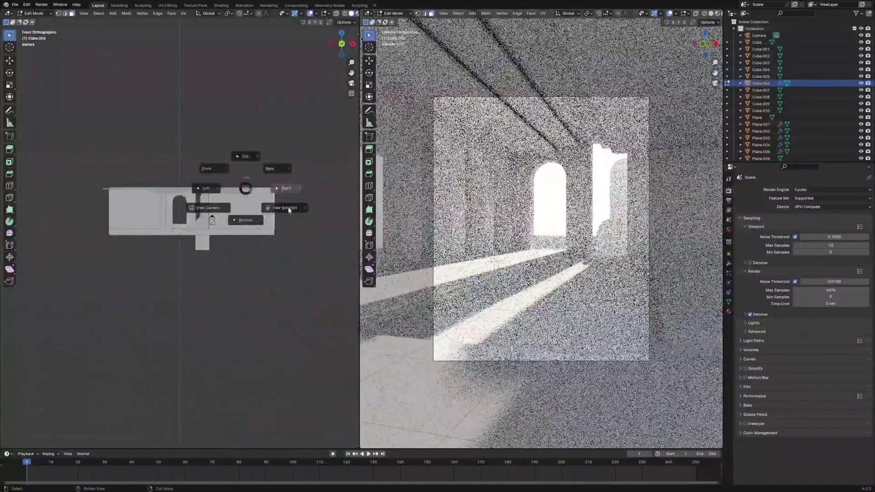
pyautogui.click(284, 238)
pyautogui.press('x')
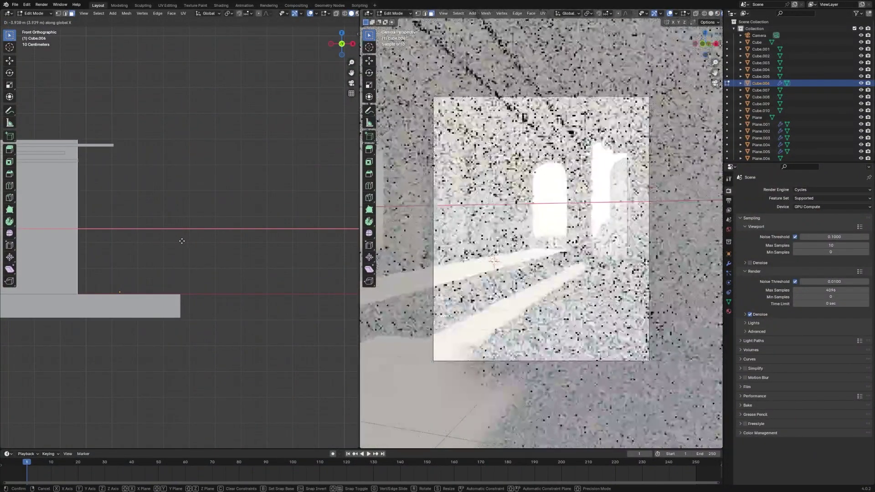
pyautogui.click(116, 252)
pyautogui.press('Tab')
pyautogui.scroll(-5, 121, 250)
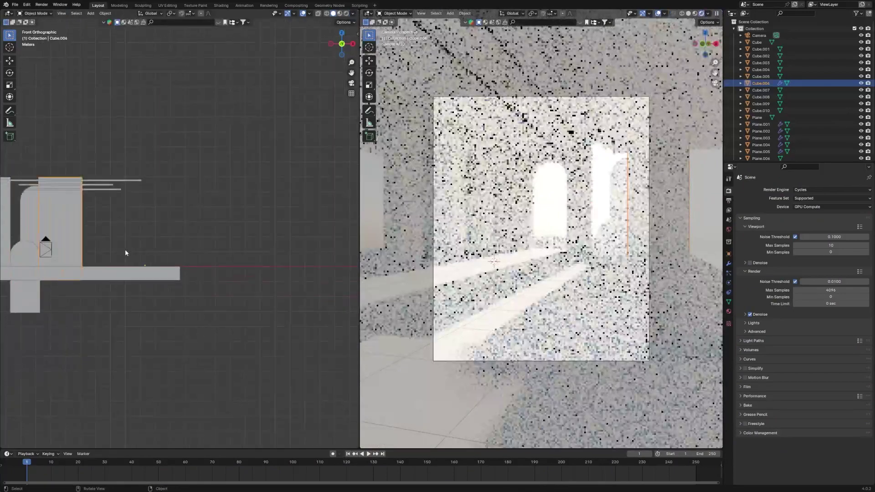
pyautogui.press('x')
pyautogui.click(130, 247)
pyautogui.moveTo(130, 251); pyautogui.dragTo(88, 248, button='middle')
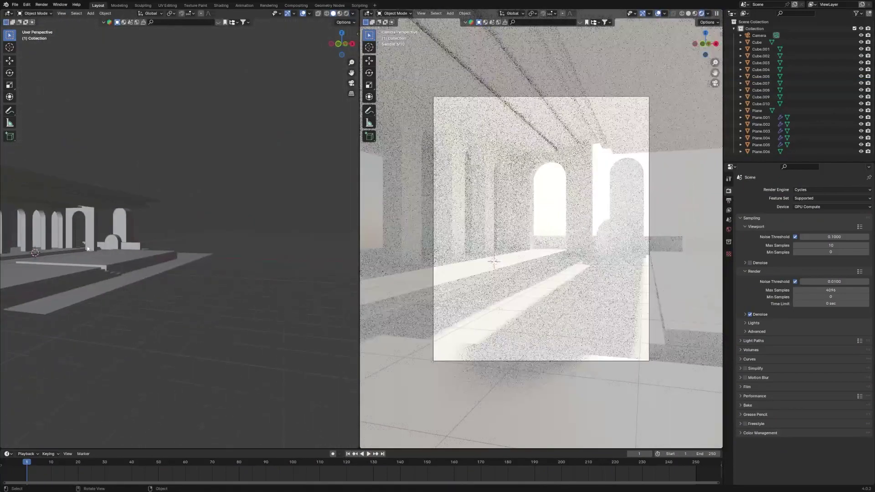
# Step: Duplicate the arched wall and move the copy about 11 m along X
pyautogui.click(46, 225)
pyautogui.hotkey('shift', 'd')
pyautogui.rightClick(46, 225)
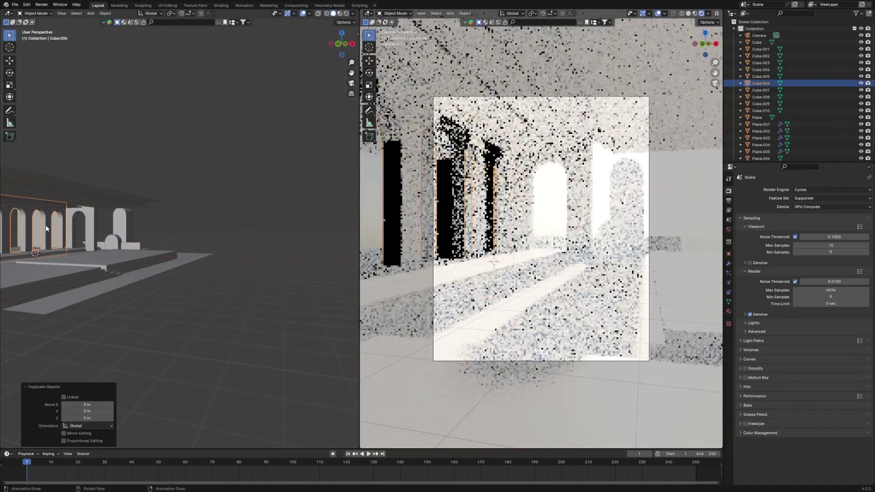
pyautogui.press('g')
pyautogui.press('x')
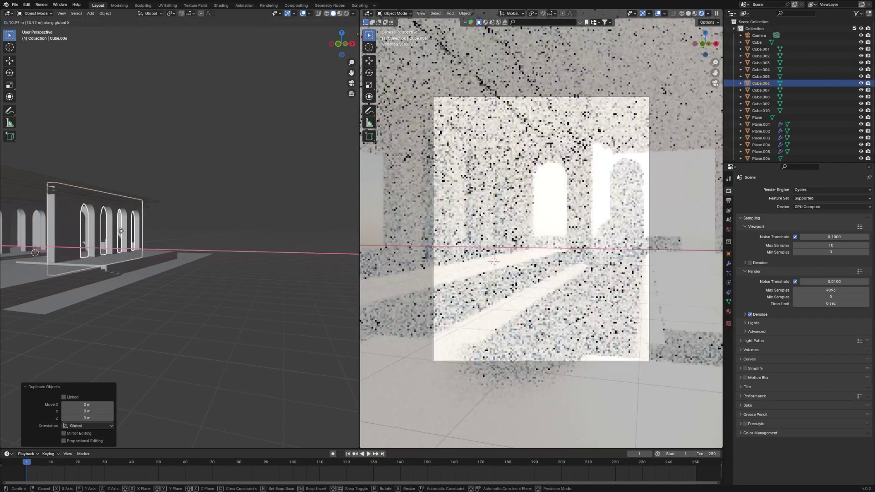
pyautogui.click(66, 175)
pyautogui.press('KP_1')
# Step: Rotate the copy -90° about Z, place it about 10.6 m along X, and save
pyautogui.press('r')
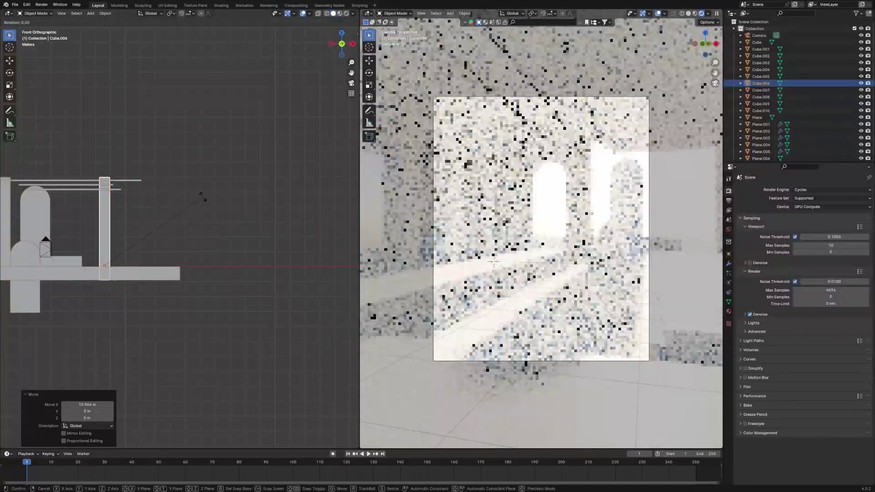
pyautogui.write('z')
pyautogui.write('-90')
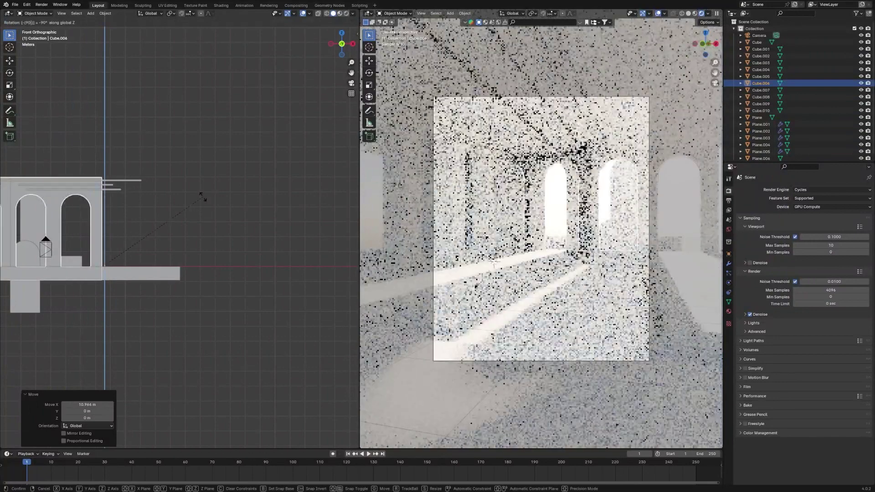
pyautogui.press('Return')
pyautogui.press('g')
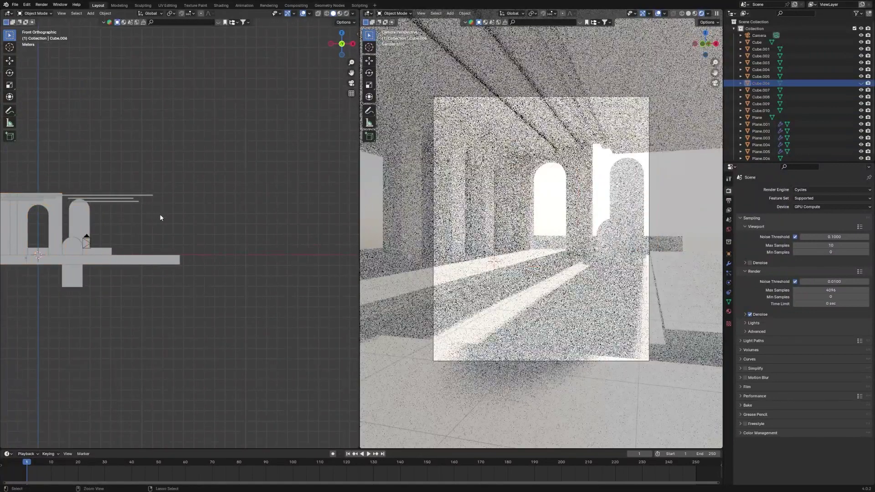
pyautogui.press('x')
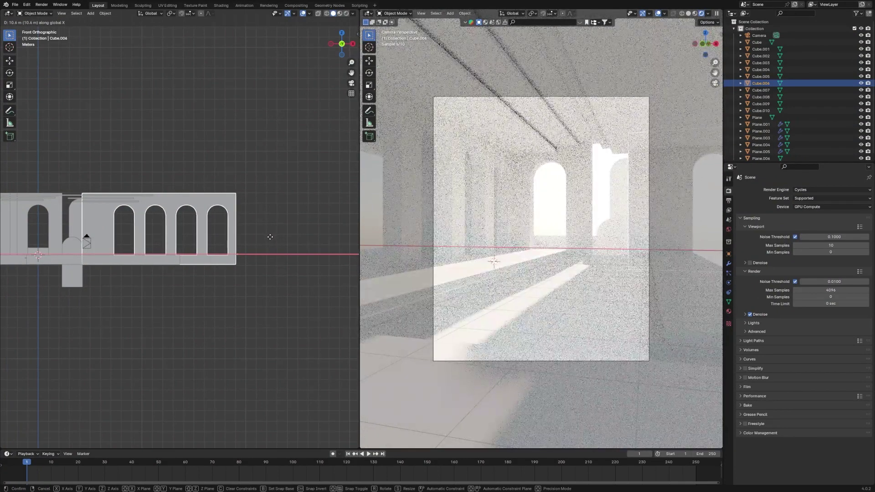
pyautogui.click(271, 237)
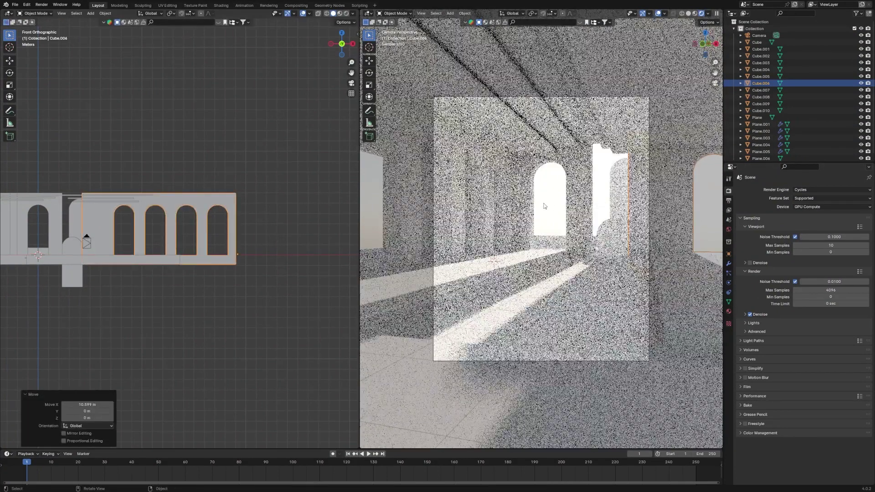
pyautogui.hotkey('alt', 'a')
pyautogui.hotkey('ctrl', 's')
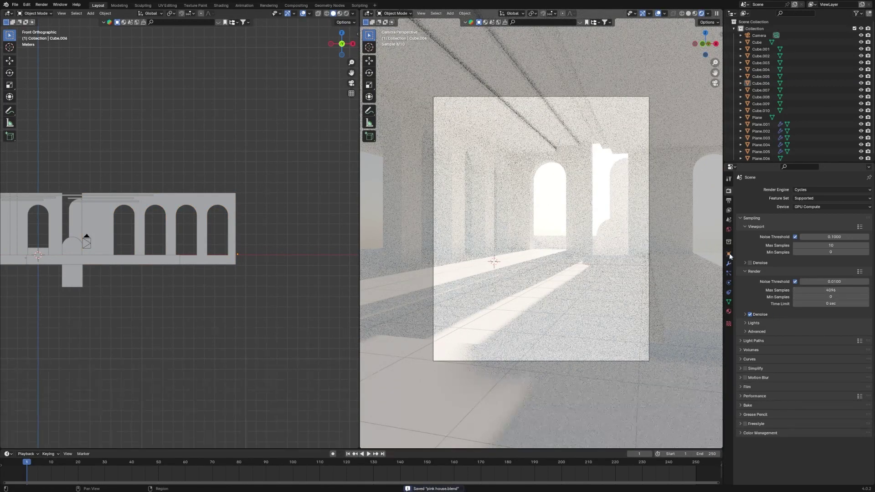
# Step: Set the Nishita sky strength to 0.1, reduce its dust, and rotate the sun to 32.1°
pyautogui.click(728, 230)
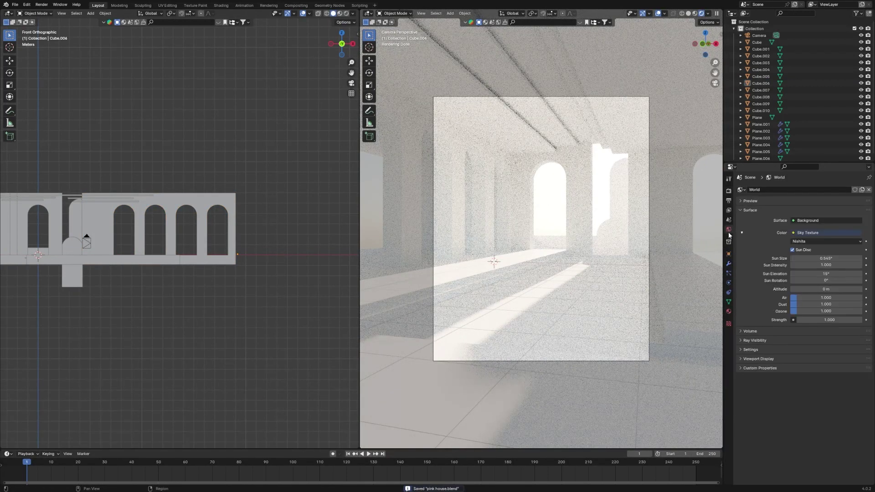
pyautogui.click(808, 319)
pyautogui.write('0')
pyautogui.press('Return')
pyautogui.click(825, 320)
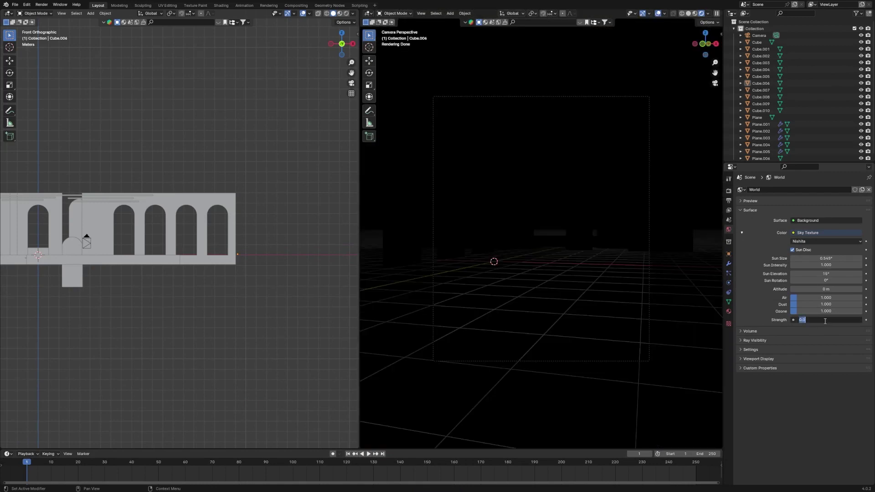
pyautogui.press('BackSpace')
pyautogui.write('.1')
pyautogui.press('Return')
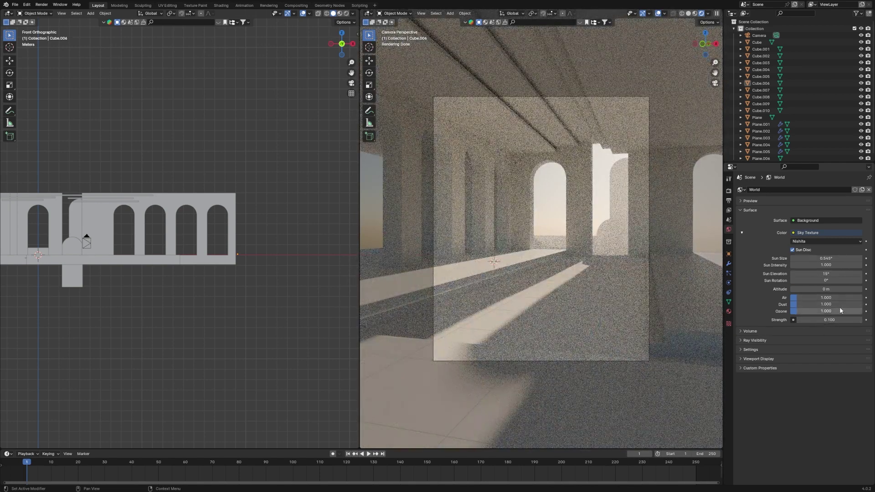
pyautogui.moveTo(842, 308)
pyautogui.mouseDown()
pyautogui.moveTo(801, 298)
pyautogui.moveTo(797, 310)
pyautogui.moveTo(836, 311)
pyautogui.mouseUp()
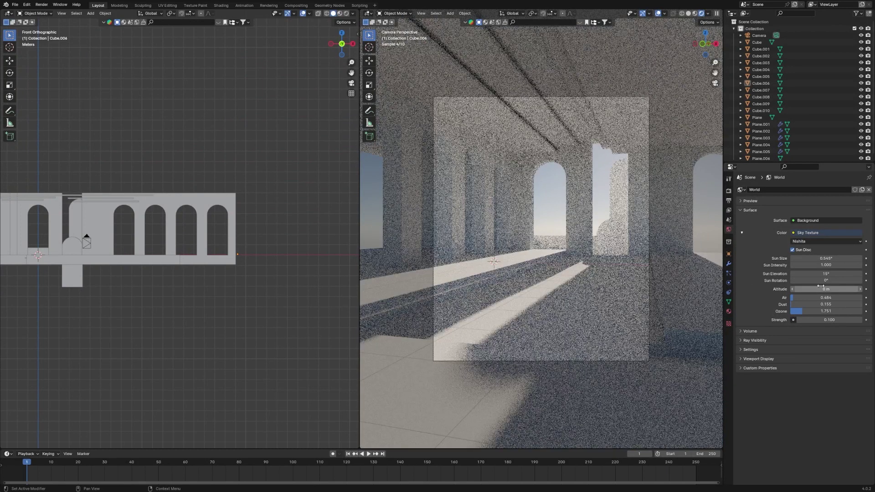
pyautogui.moveTo(826, 280); pyautogui.dragTo(848, 281)
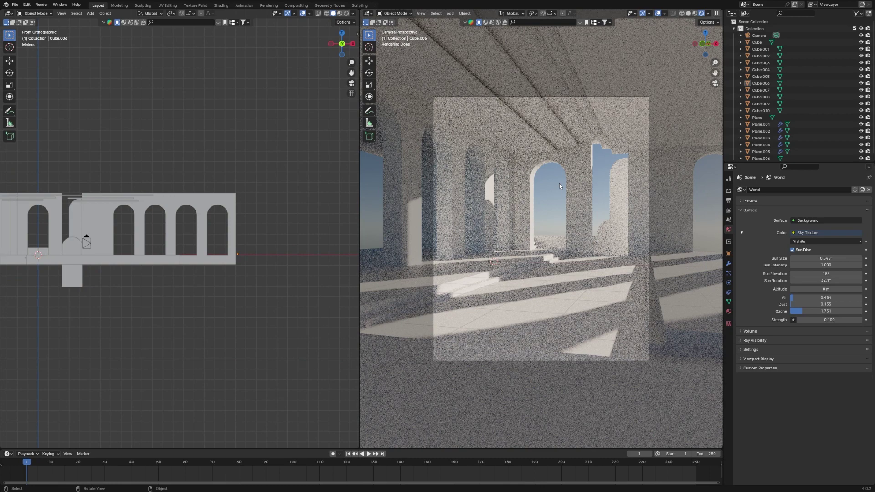
# Step: Add a plane, stand it upright with rx90, and enlarge it
pyautogui.hotkey('shift', 'a')
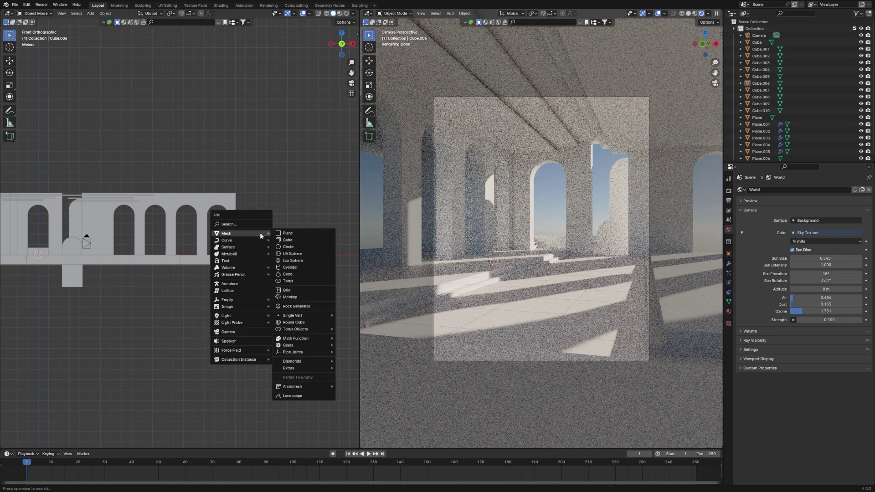
pyautogui.click(282, 234)
pyautogui.write('rx')
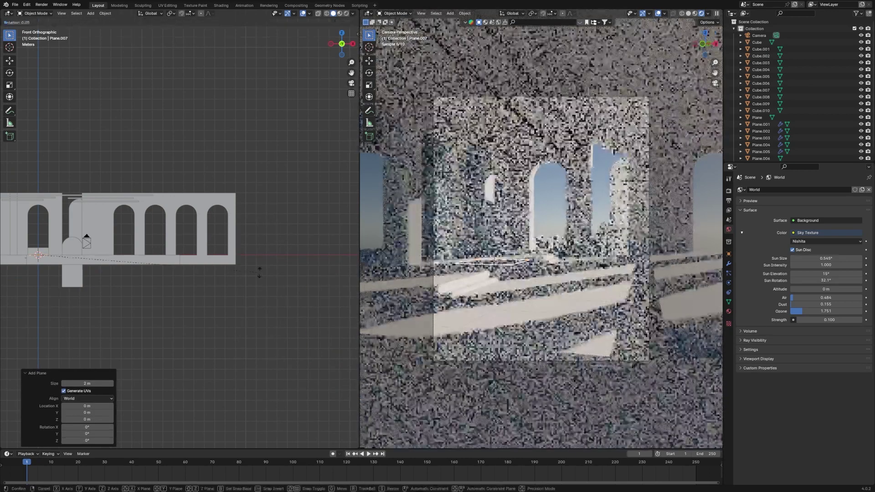
pyautogui.write('90')
pyautogui.press('Return')
pyautogui.press('s')
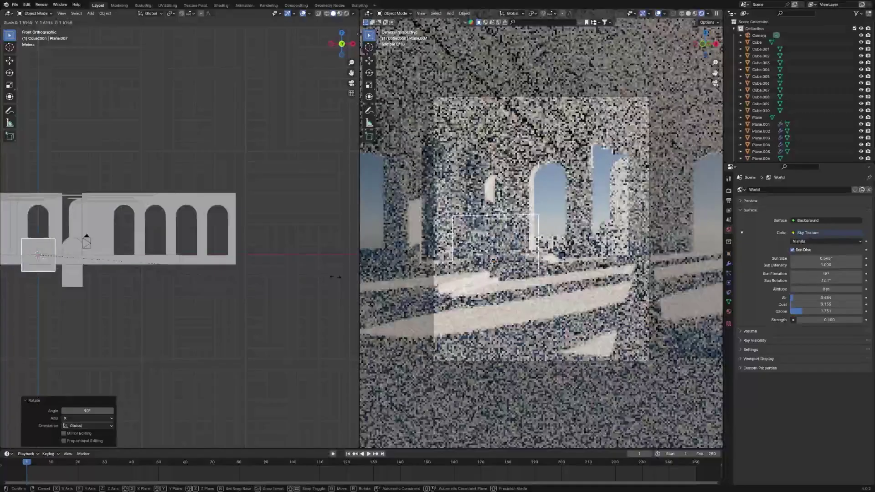
pyautogui.click(130, 288)
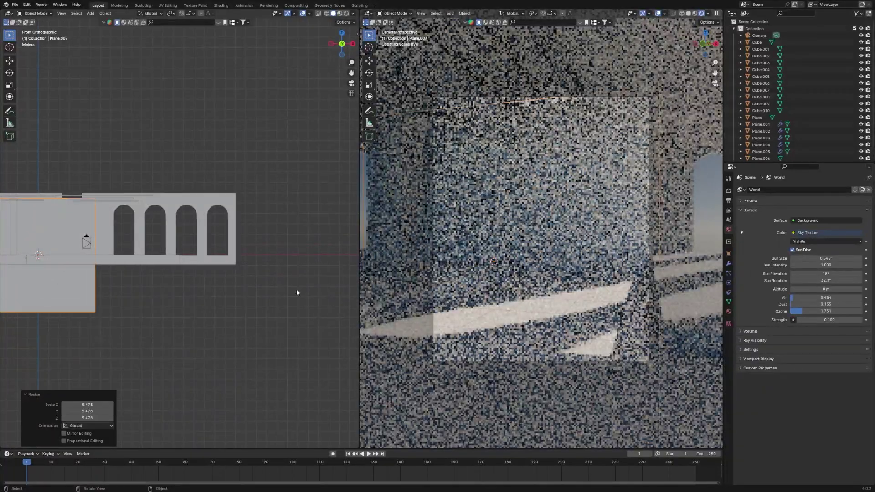
# Step: From the top view, move the plane about 20.6 m along Y and raise it to 5.83 m
pyautogui.press('`')
pyautogui.click(299, 128)
pyautogui.press('g')
pyautogui.press('y')
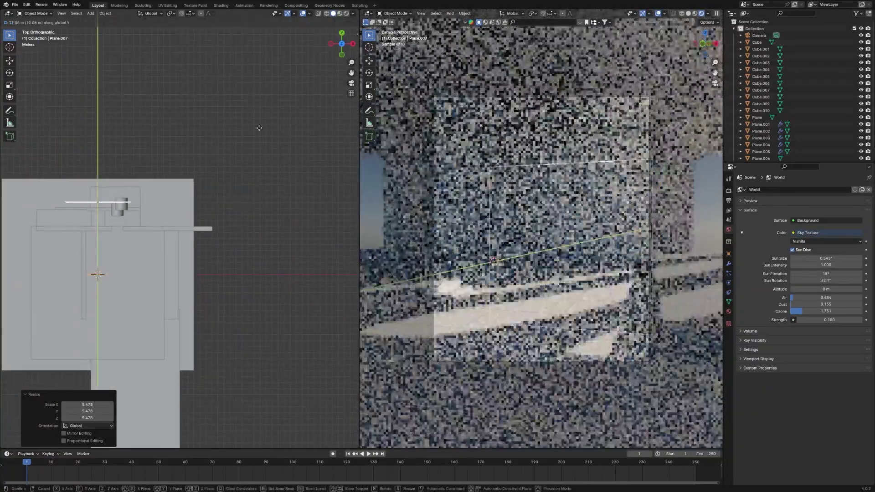
pyautogui.click(272, 83)
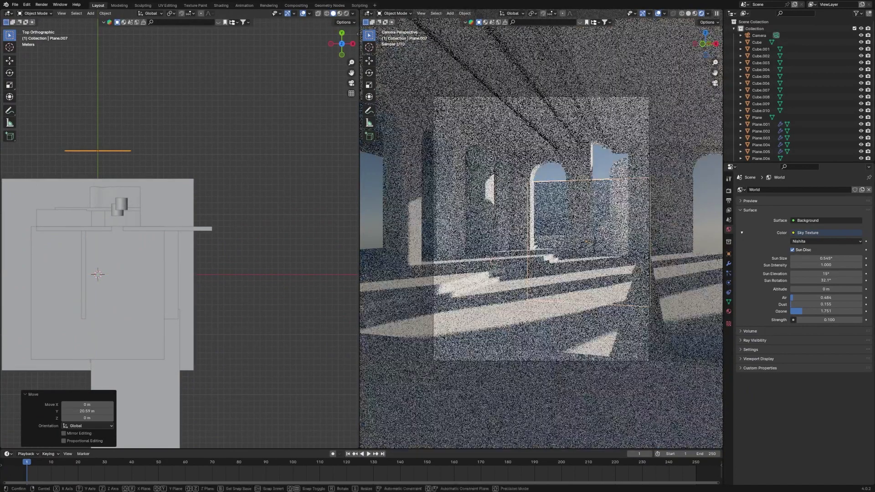
pyautogui.press('g')
pyautogui.press('z')
pyautogui.click(315, 211)
# Step: Scale the backdrop plane to 2.769, push it 5.9 m further along Y, and save pink house.blend
pyautogui.press('s')
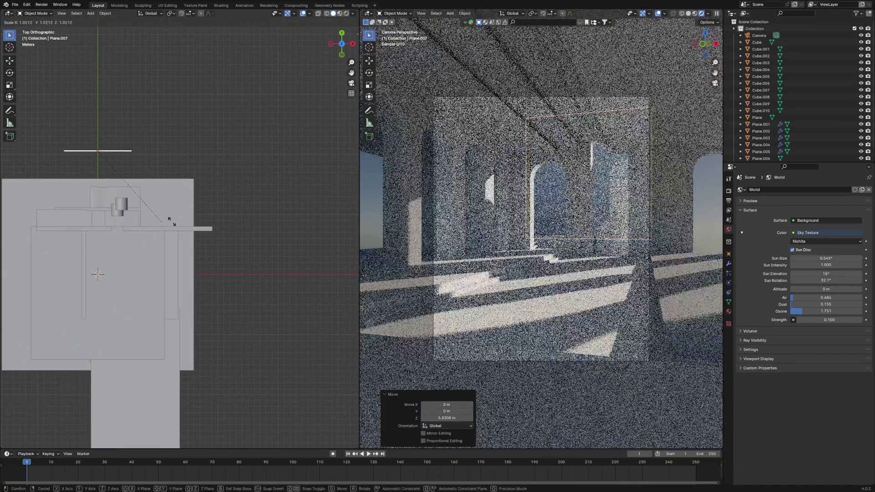
pyautogui.click(339, 244)
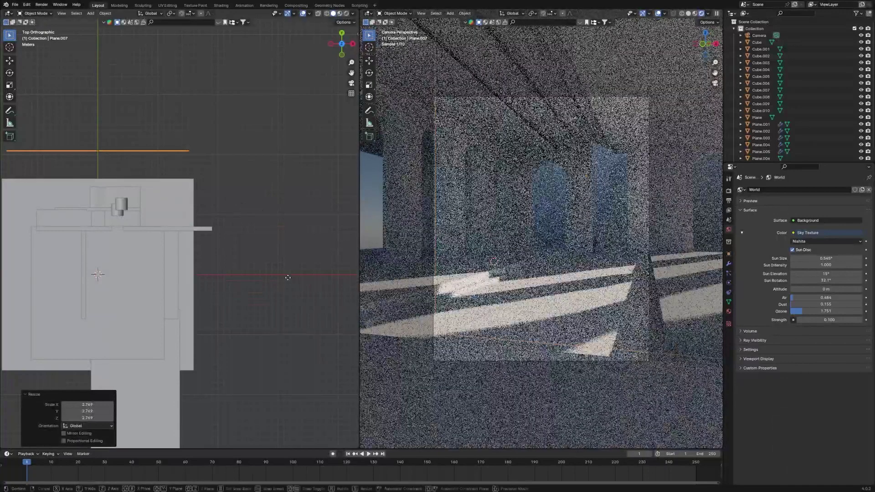
pyautogui.press('g')
pyautogui.press('y')
pyautogui.click(298, 242)
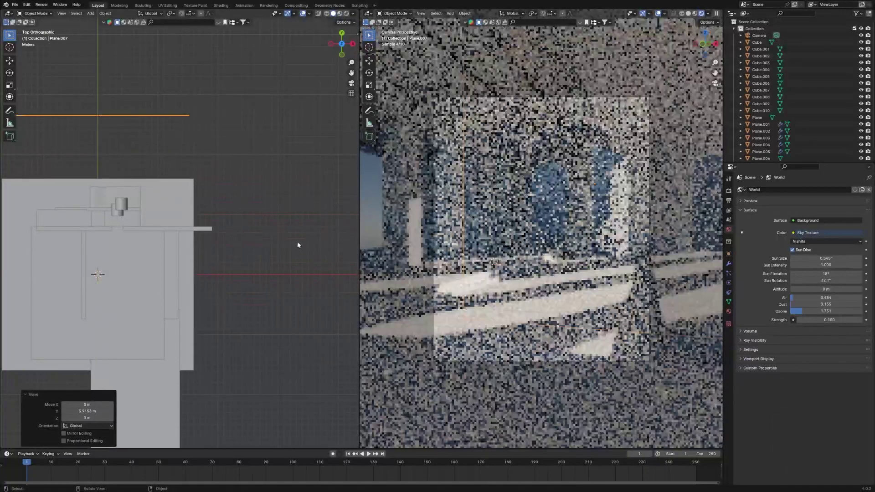
pyautogui.hotkey('ctrl', 's')
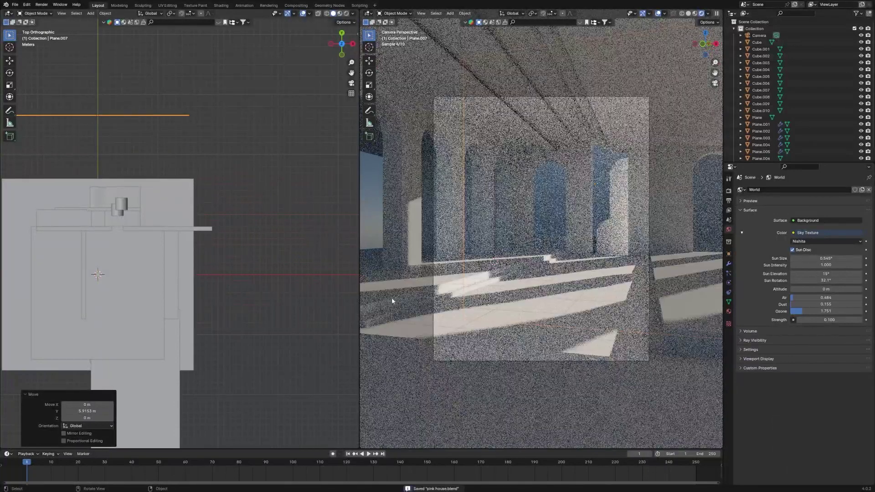
pyautogui.scroll(1, 392, 301)
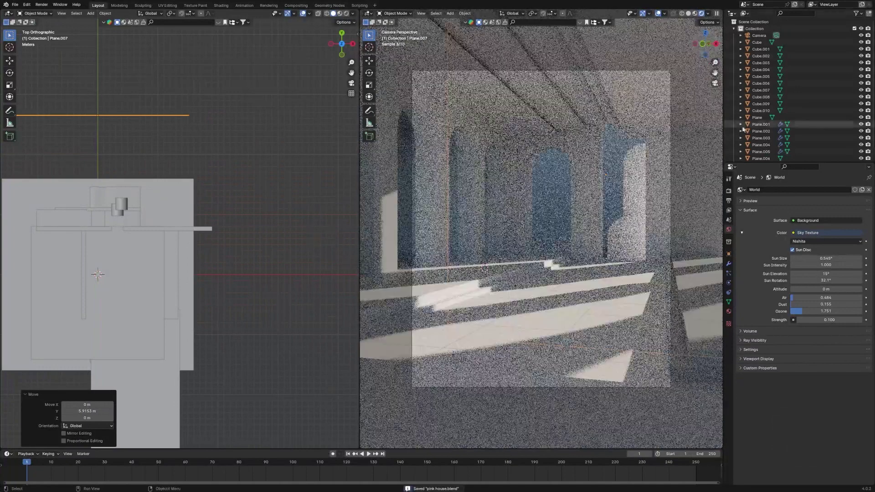
# Step: Enable Render Region so only the camera frame renders, save the file, and select Plane.006
pyautogui.click(729, 200)
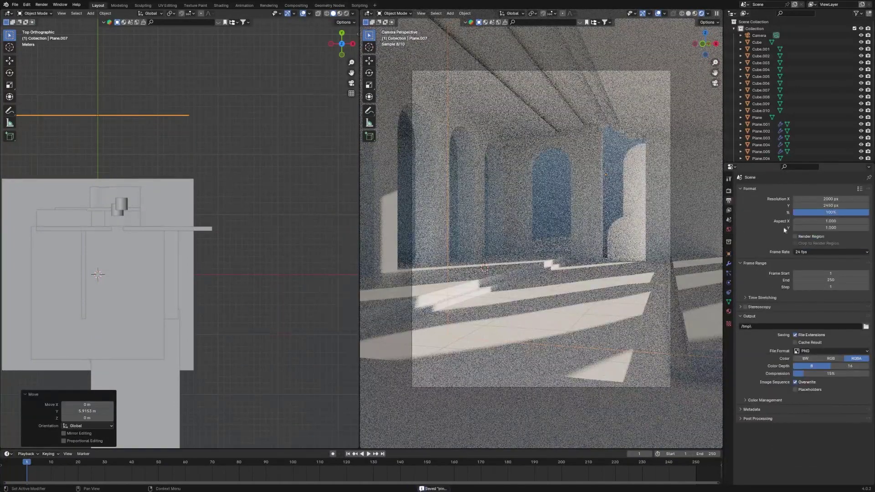
pyautogui.click(796, 237)
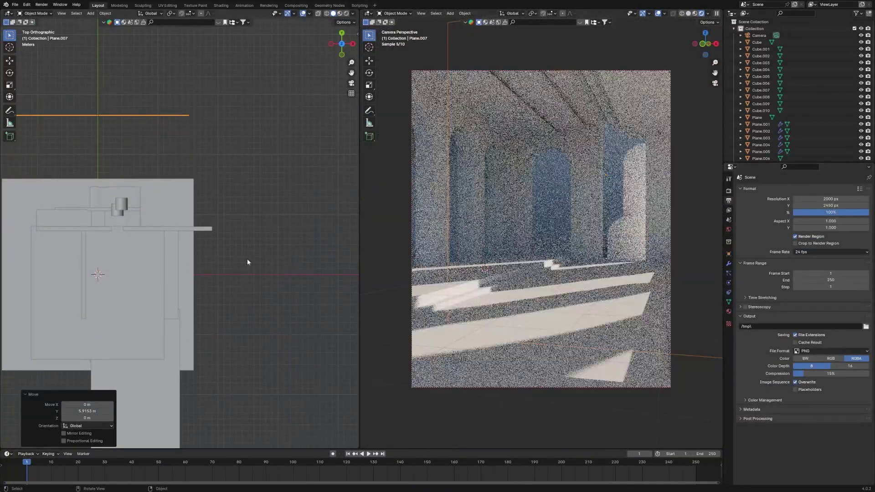
pyautogui.hotkey('ctrl', 's')
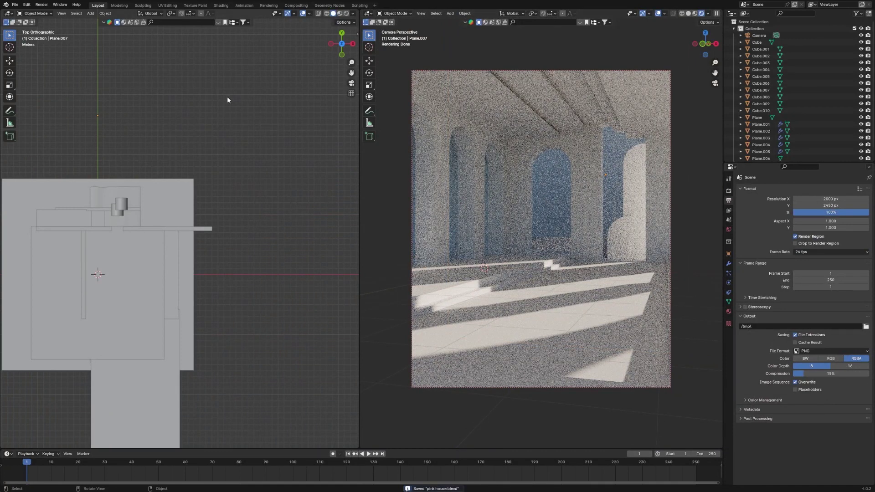
pyautogui.click(549, 314)
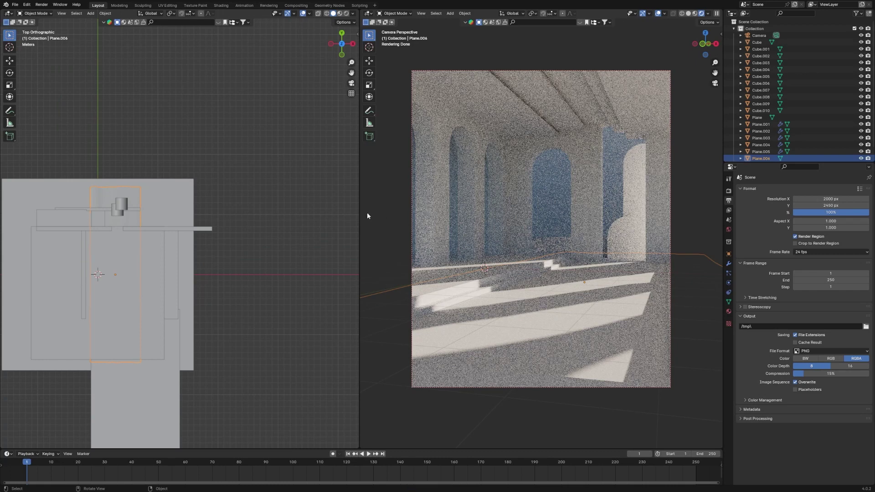
# Step: Search the online material library for 'water' and drag a water material onto floor strip Plane.006
pyautogui.click(124, 22)
pyautogui.press('Return')
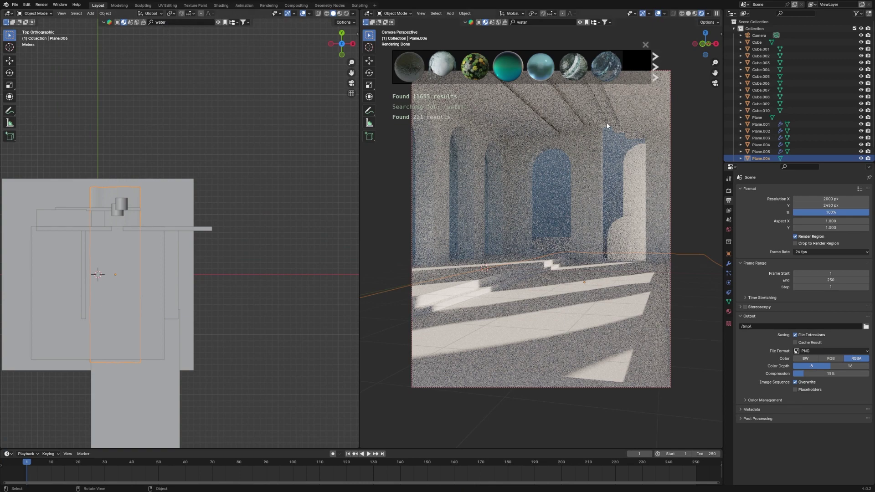
pyautogui.moveTo(540, 66); pyautogui.dragTo(596, 260)
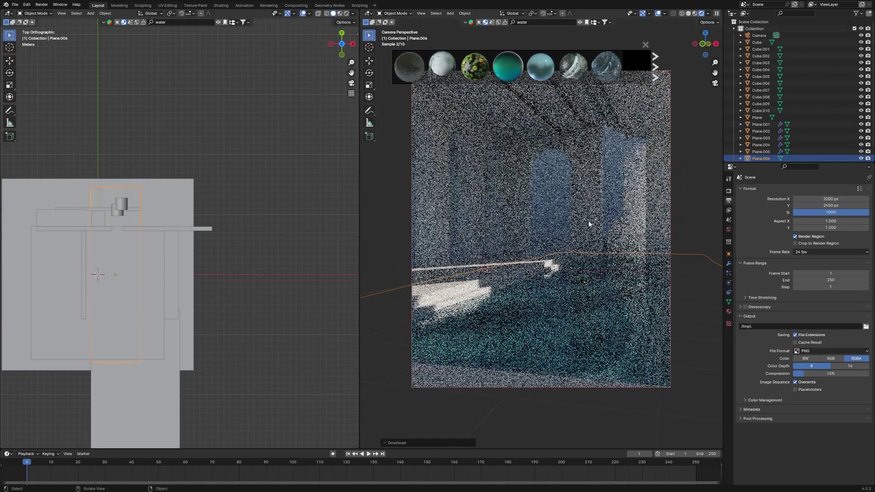
pyautogui.click(541, 66)
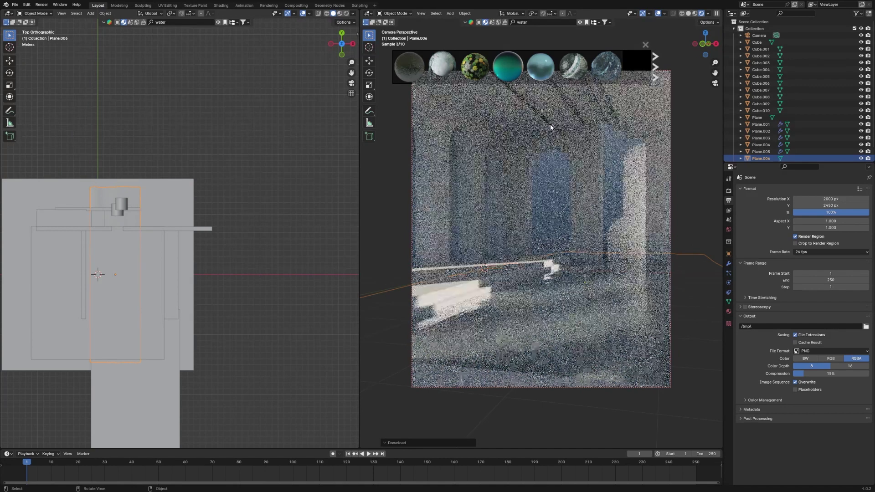
pyautogui.click(285, 272)
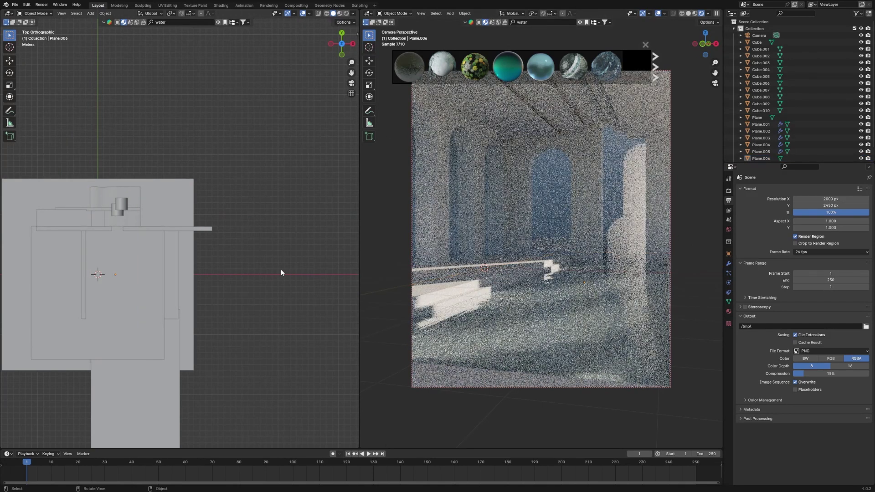
pyautogui.click(142, 206)
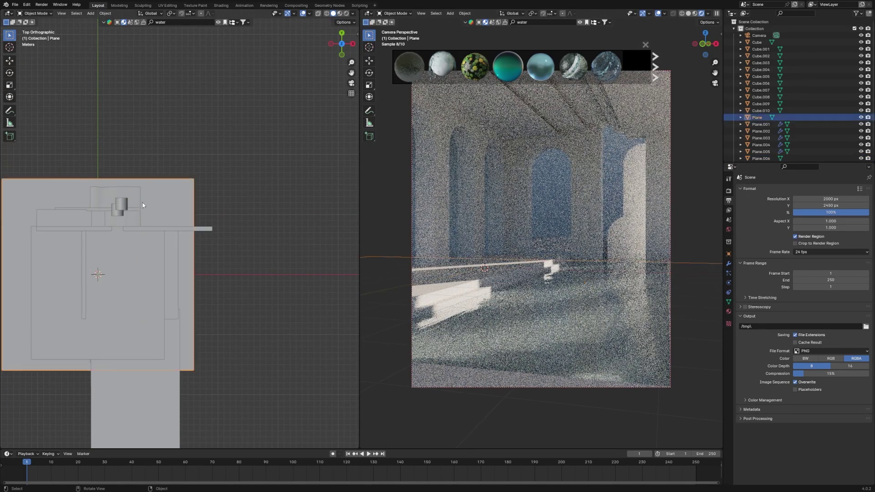
pyautogui.click(132, 206)
# Step: Move the water floor -2.218 m along Y, select Plane.007, and switch to Material Preview
pyautogui.press('g')
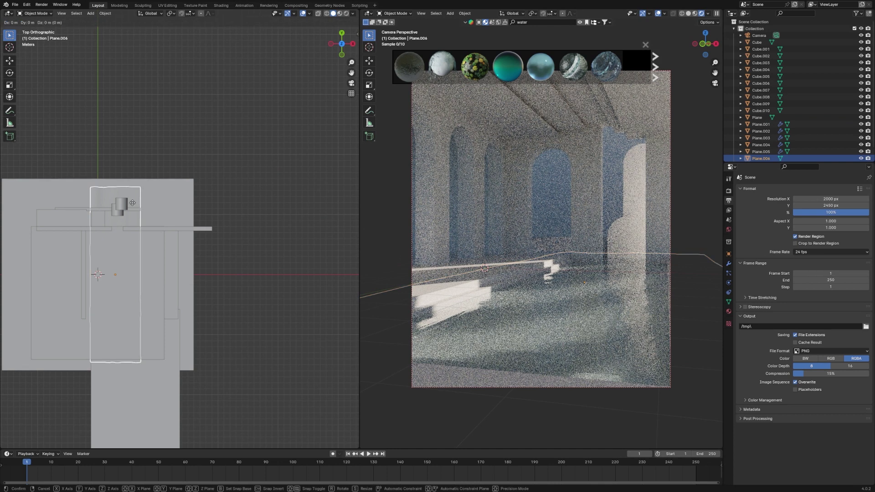
pyautogui.press('y')
pyautogui.click(173, 139)
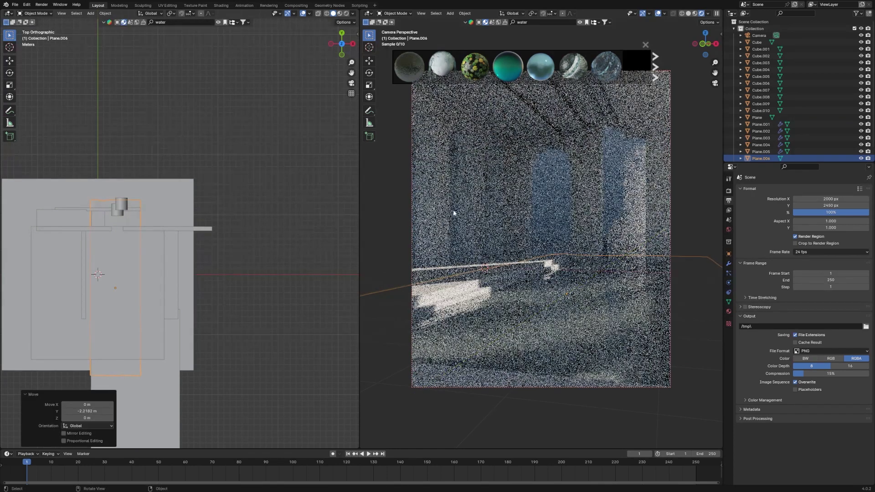
pyautogui.click(538, 232)
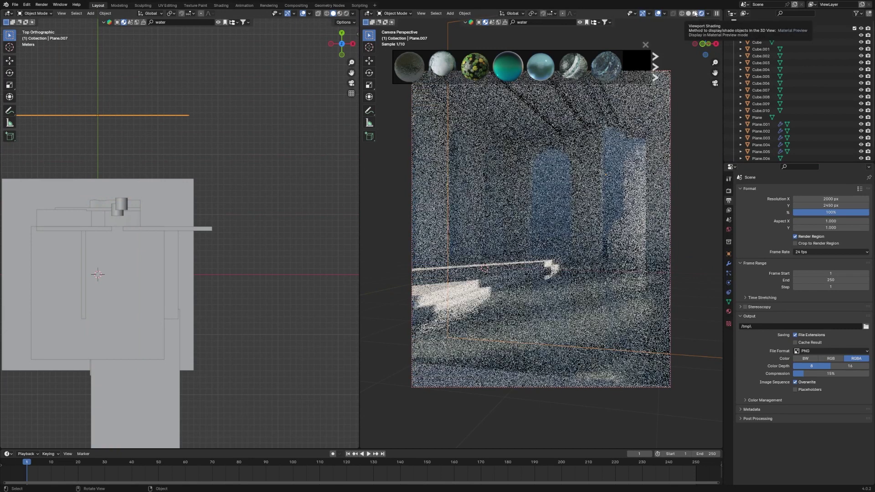
pyautogui.click(695, 14)
pyautogui.click(645, 45)
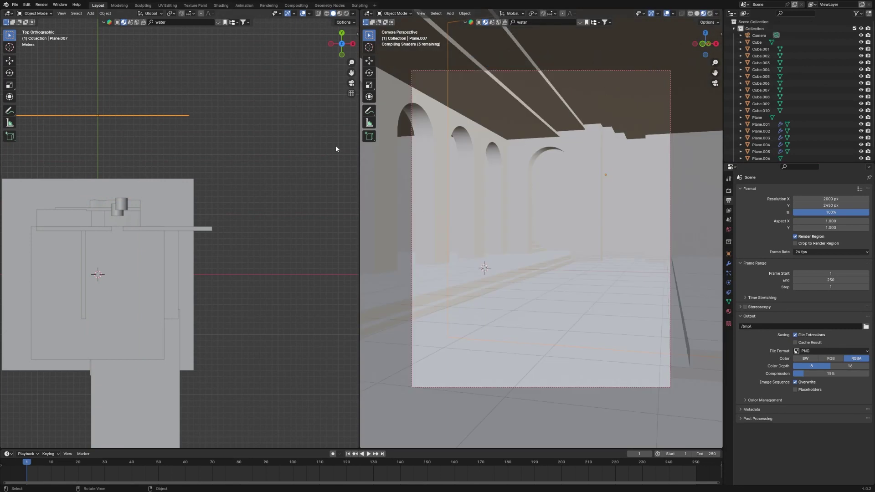
# Step: In the Shading workspace, merge away the file browser area and orbit to see the water floor
pyautogui.click(221, 6)
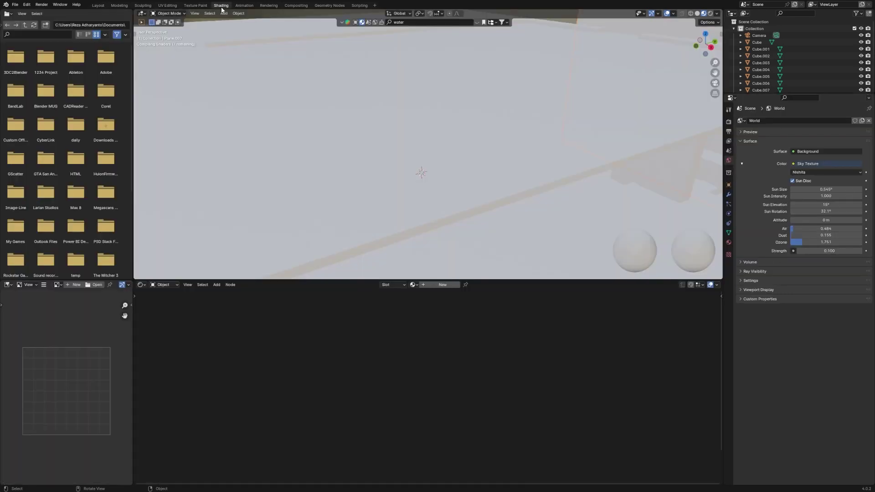
pyautogui.rightClick(133, 137)
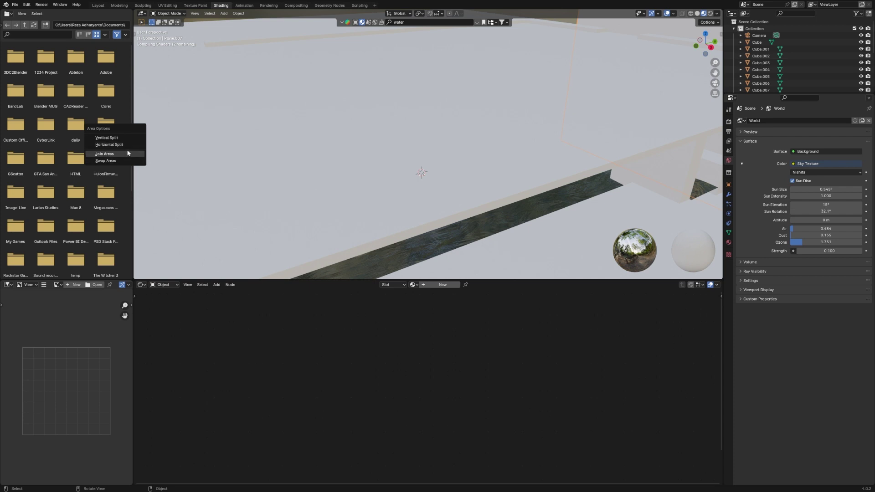
pyautogui.click(104, 154)
pyautogui.click(500, 199)
pyautogui.moveTo(679, 267); pyautogui.dragTo(619, 279, button='middle')
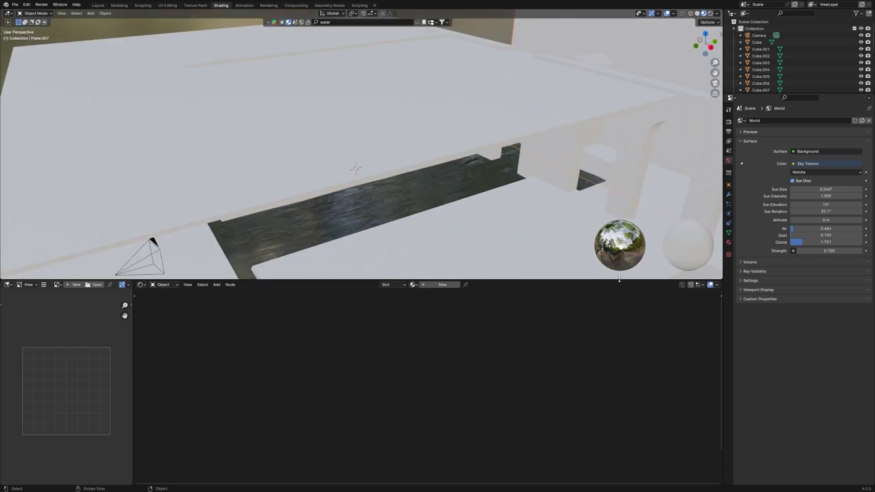
# Step: Give the backdrop a new material, replacing Principled BSDF with an Emission shader fed by image texture nodes
pyautogui.click(443, 285)
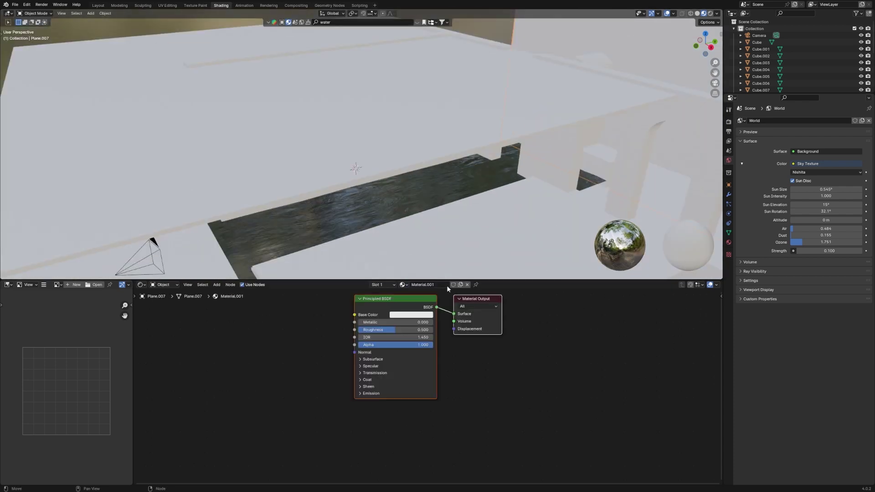
pyautogui.press('KP_0')
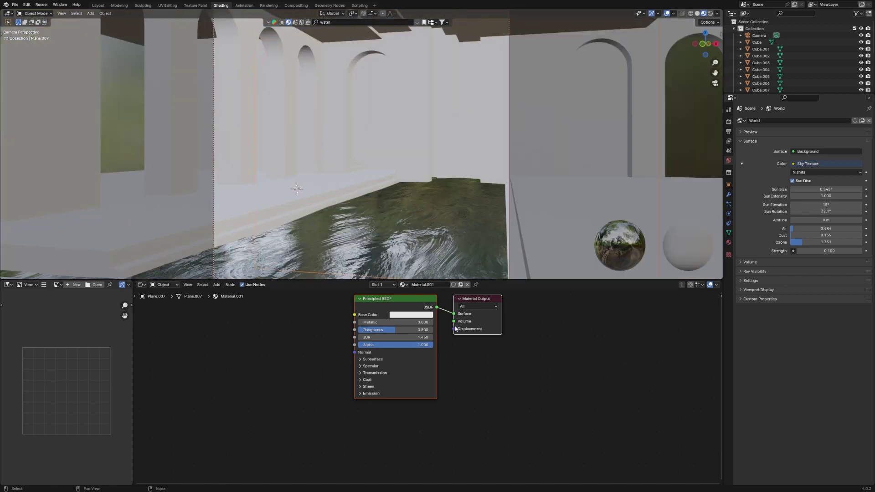
pyautogui.click(378, 304)
pyautogui.press('x')
pyautogui.hotkey('shift', 'a')
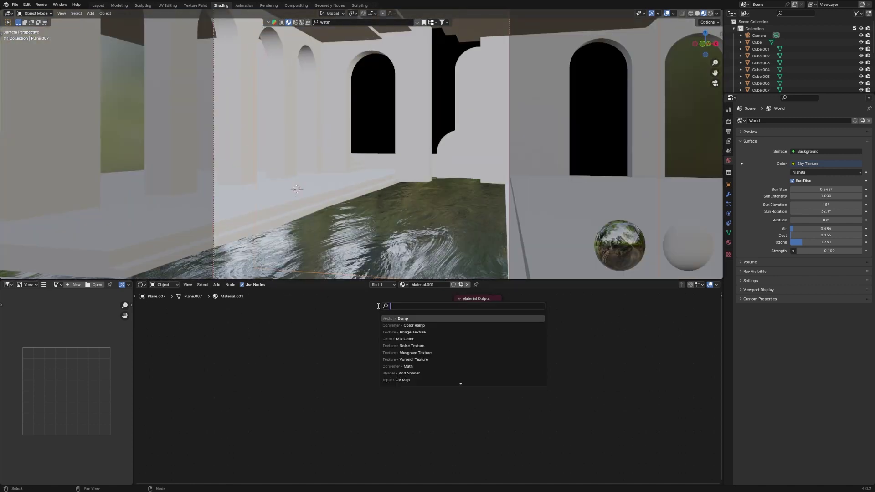
pyautogui.write('emis')
pyautogui.press('Return')
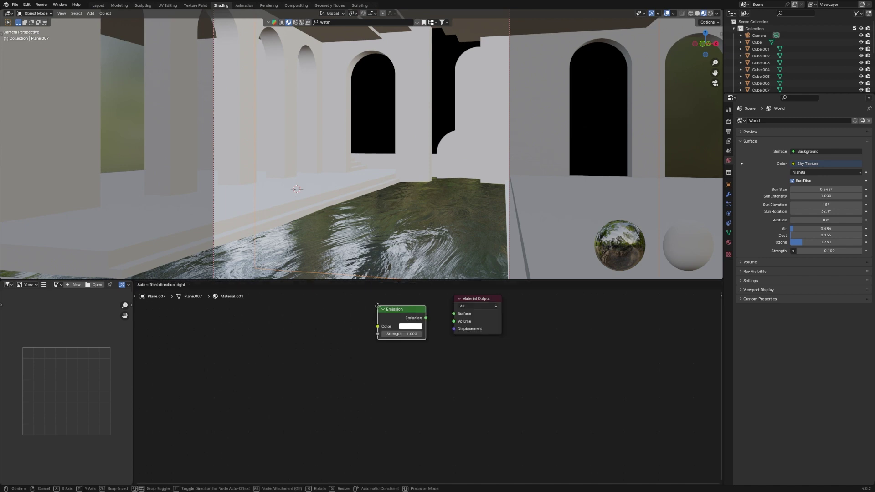
pyautogui.click(378, 305)
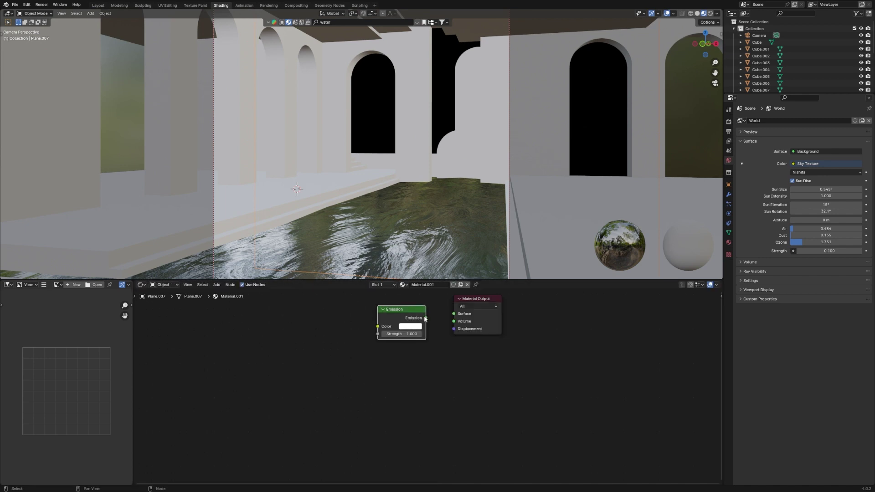
pyautogui.moveTo(425, 318); pyautogui.dragTo(454, 315)
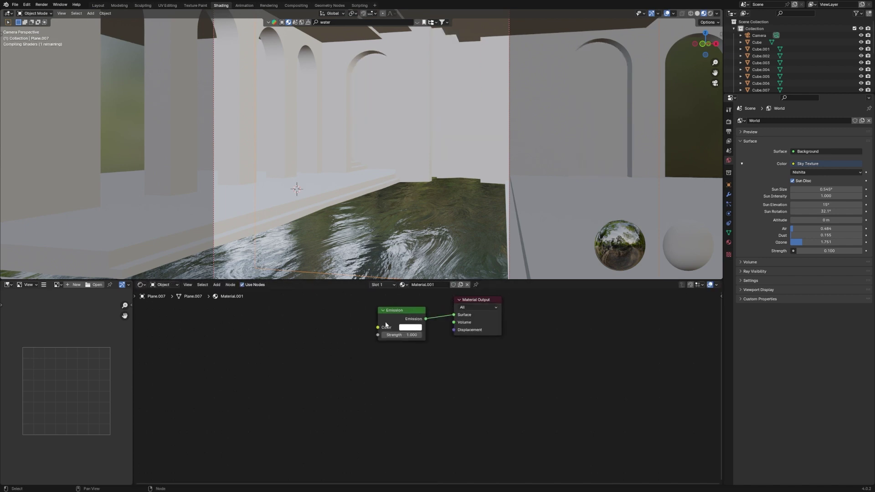
pyautogui.hotkey('ctrl', 't')
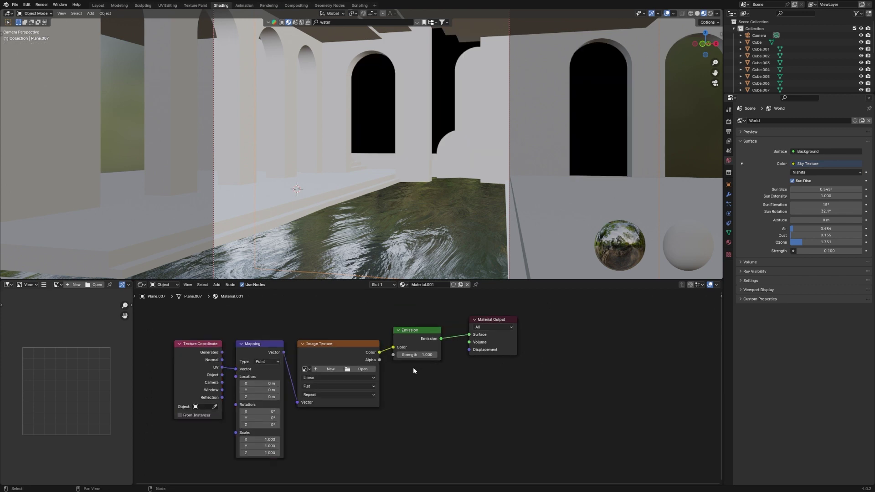
# Step: Load the sunset photo into the image texture and reposition the backdrop along Z and X in rendered view
pyautogui.click(368, 370)
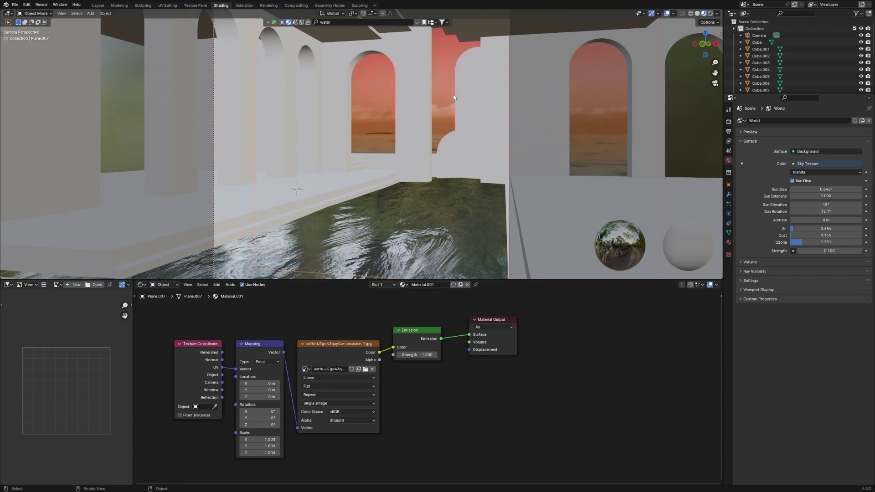
pyautogui.click(710, 14)
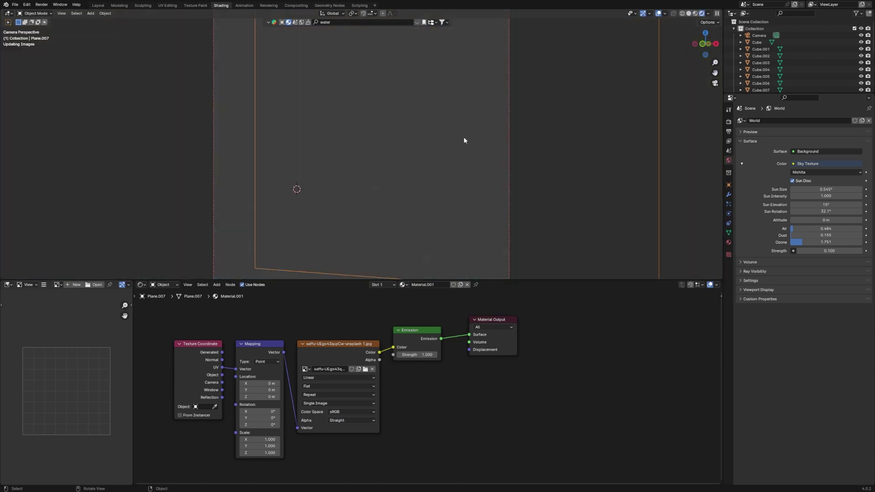
pyautogui.press('g')
pyautogui.press('z')
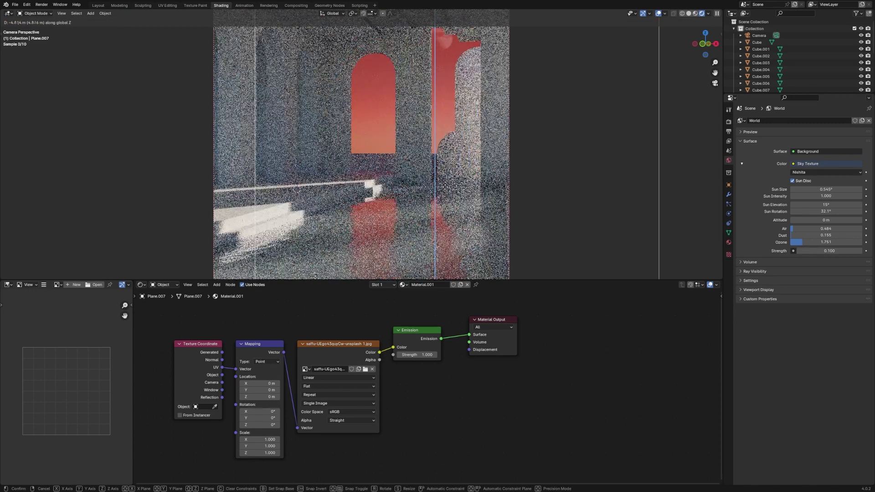
pyautogui.press('Return')
pyautogui.press('g')
pyautogui.press('x')
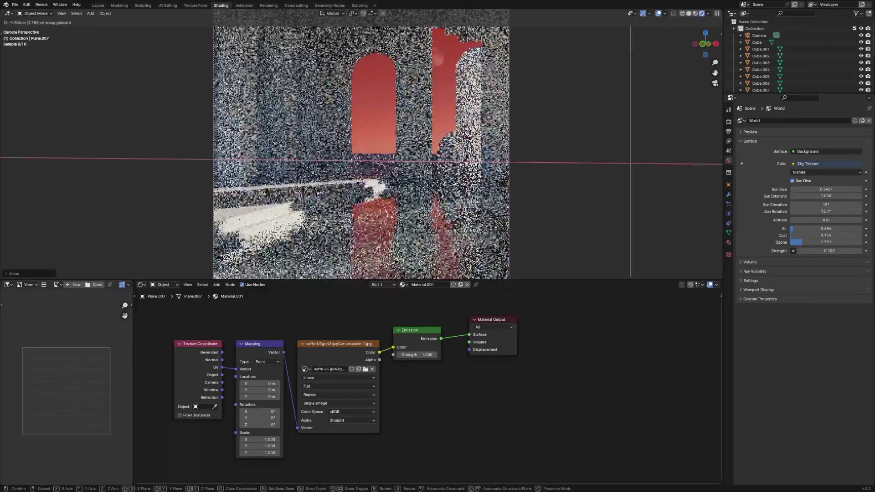
pyautogui.press('Return')
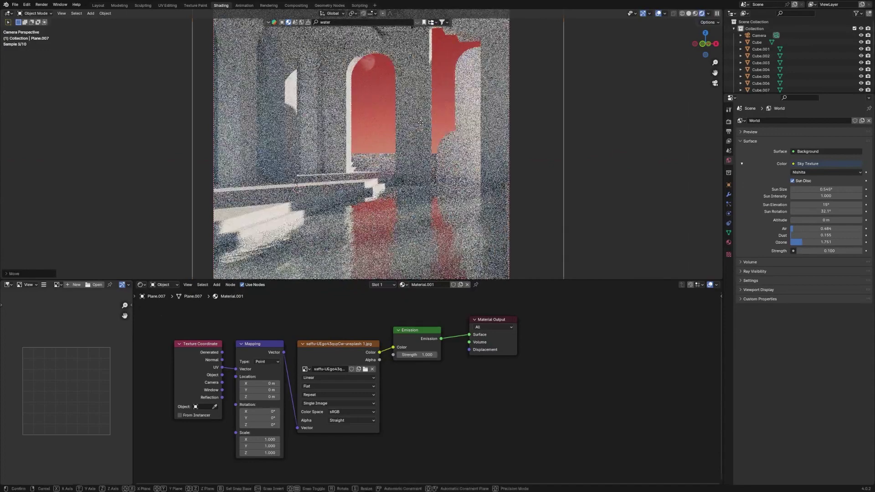
pyautogui.press('g')
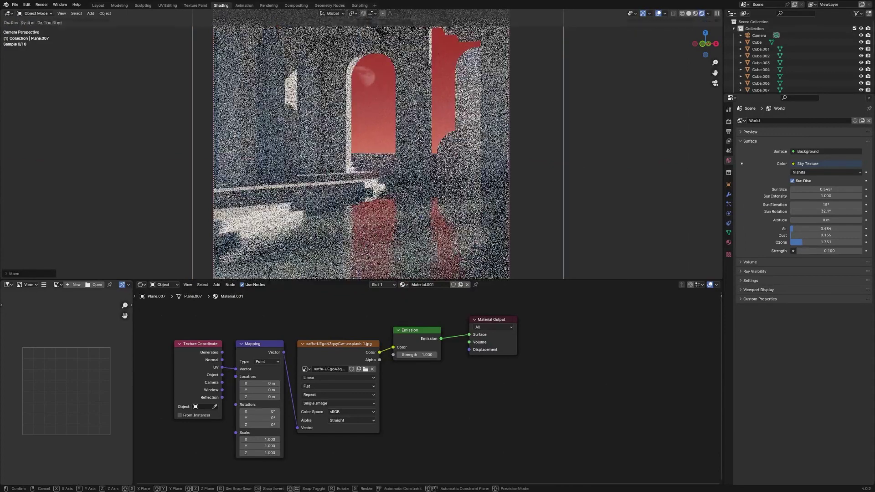
pyautogui.press('x')
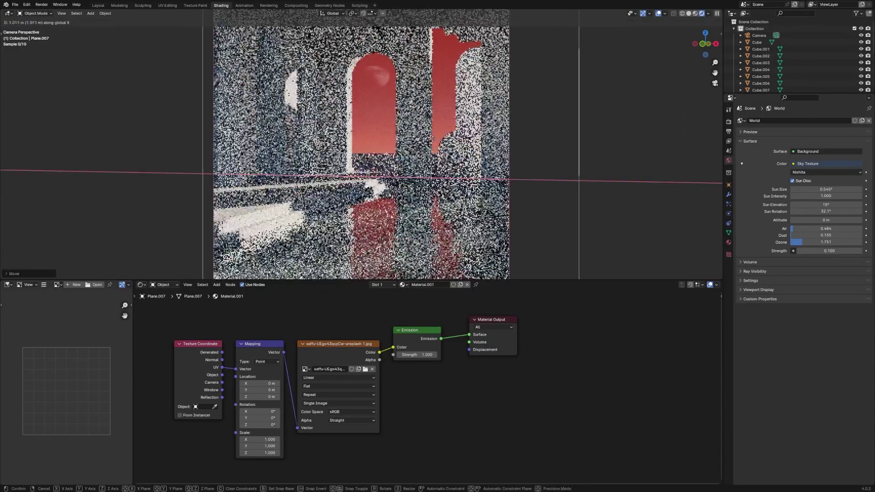
pyautogui.press('Return')
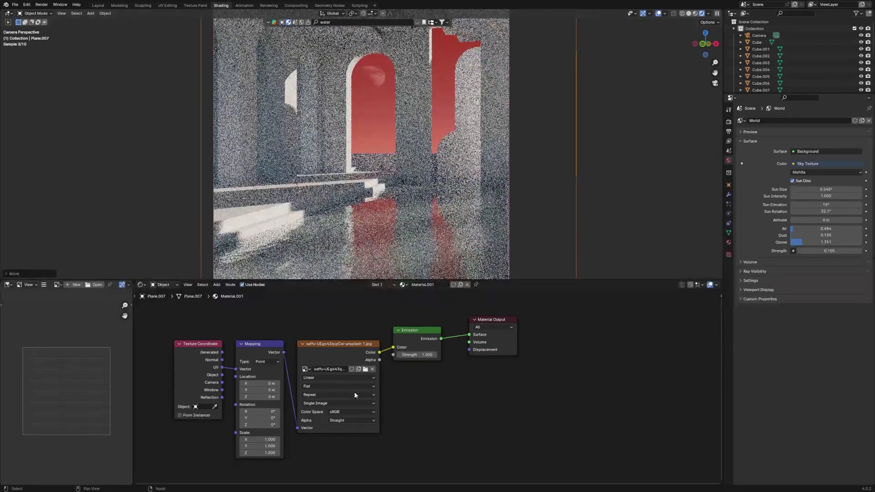
# Step: Set the Emission node's strength to 5
pyautogui.click(420, 359)
pyautogui.click(420, 356)
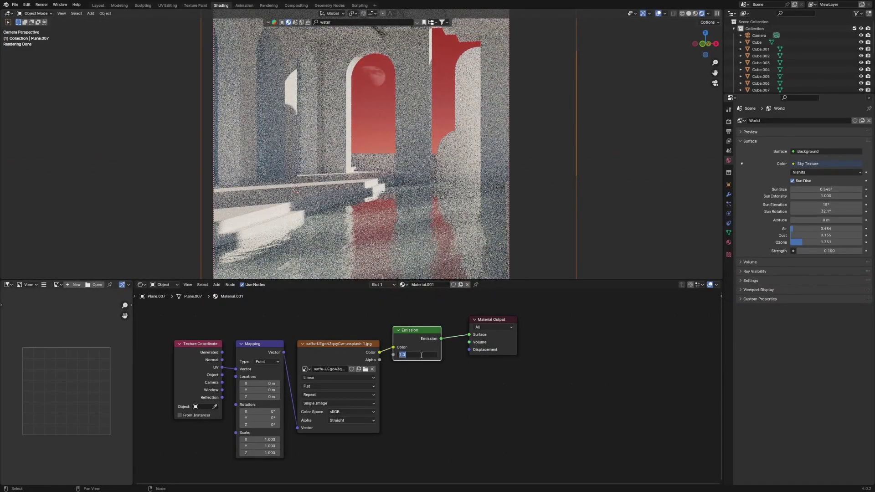
pyautogui.write('5')
pyautogui.press('Return')
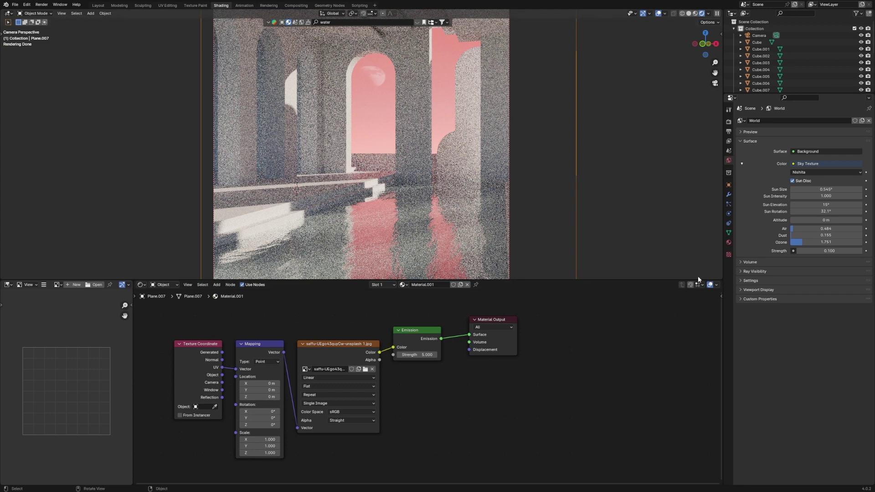
pyautogui.scroll(-3, 512, 187)
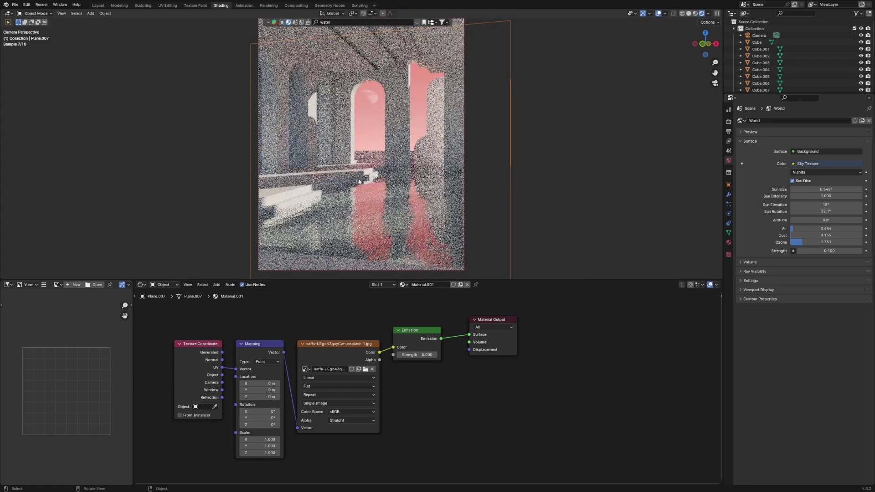
pyautogui.scroll(-1, 371, 187)
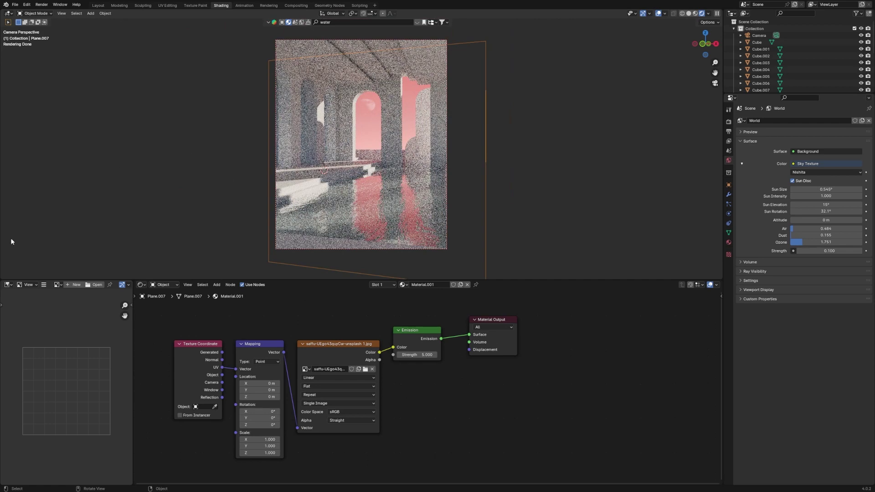
# Step: Back in Layout, lower the backdrop plane about 1.36 m along Z, preview materials, and save
pyautogui.click(99, 6)
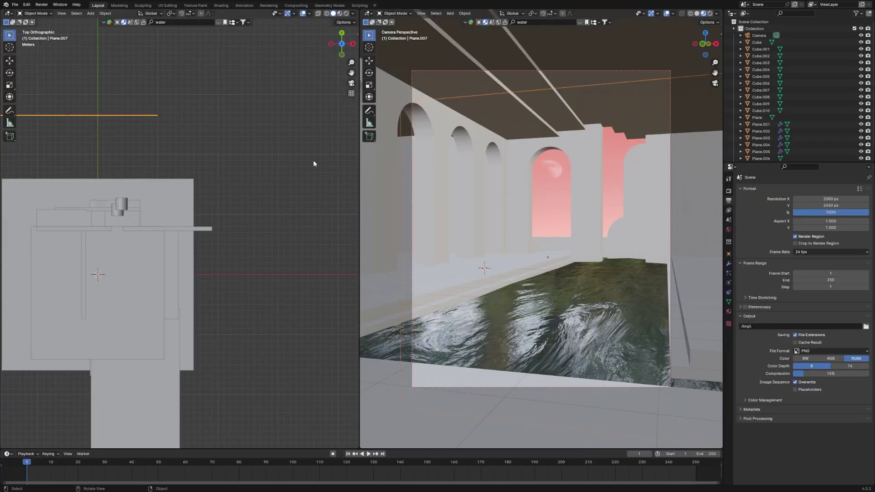
pyautogui.press('g')
pyautogui.press('z')
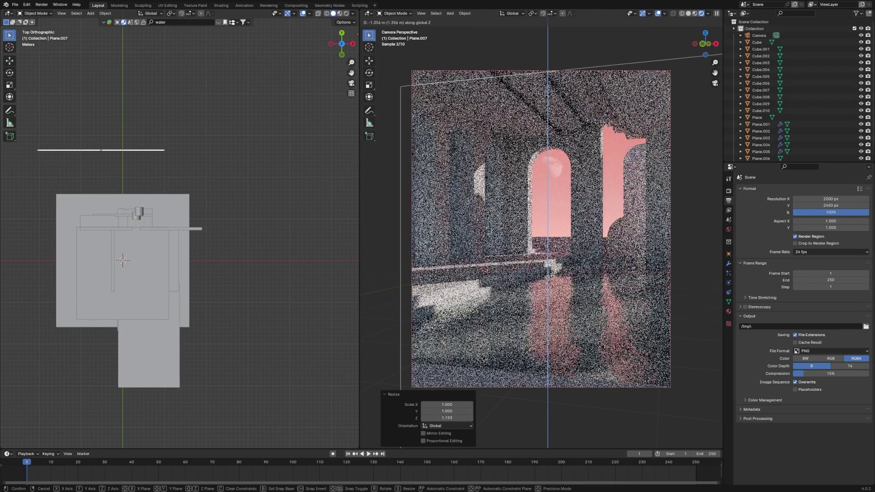
pyautogui.click(568, 207)
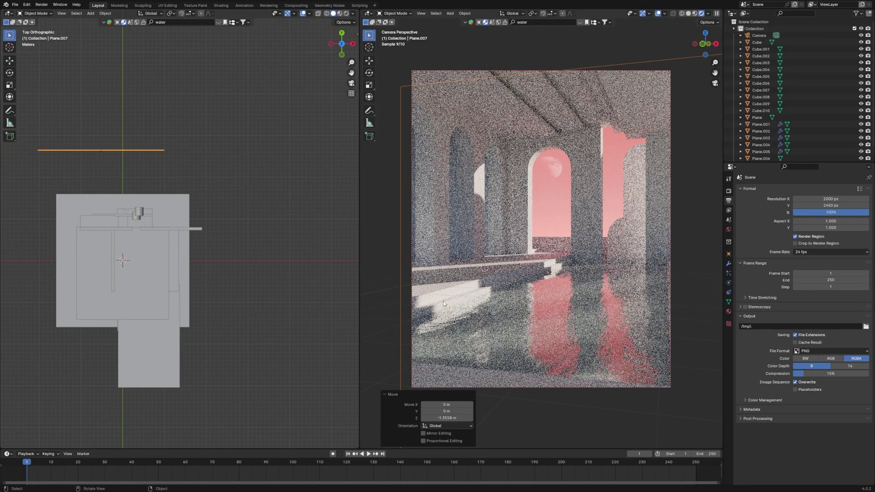
pyautogui.click(507, 121)
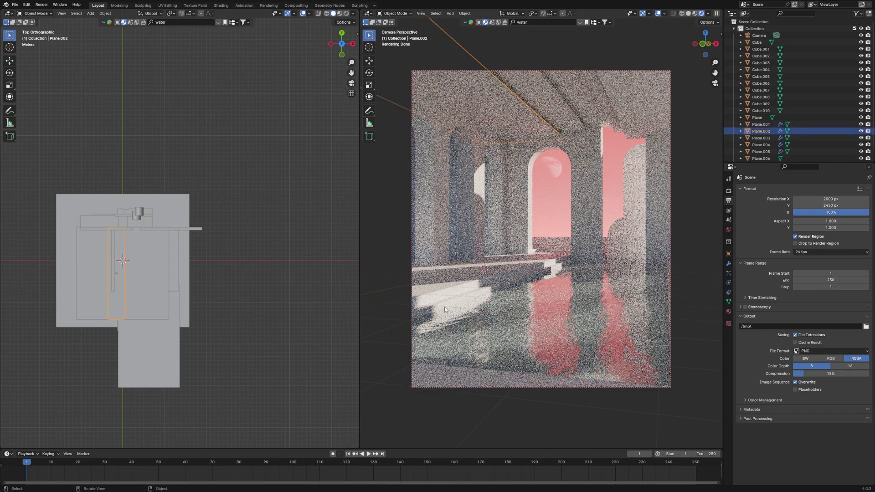
pyautogui.click(695, 13)
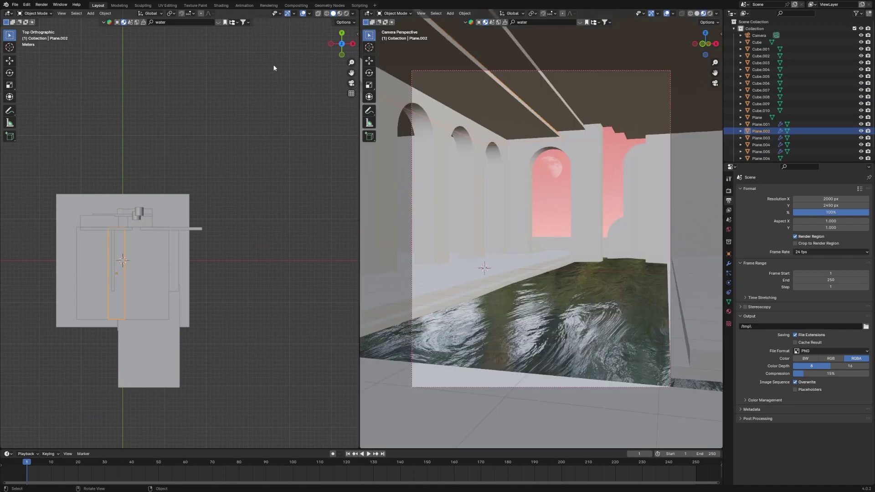
pyautogui.hotkey('ctrl', 's')
pyautogui.click(350, 157)
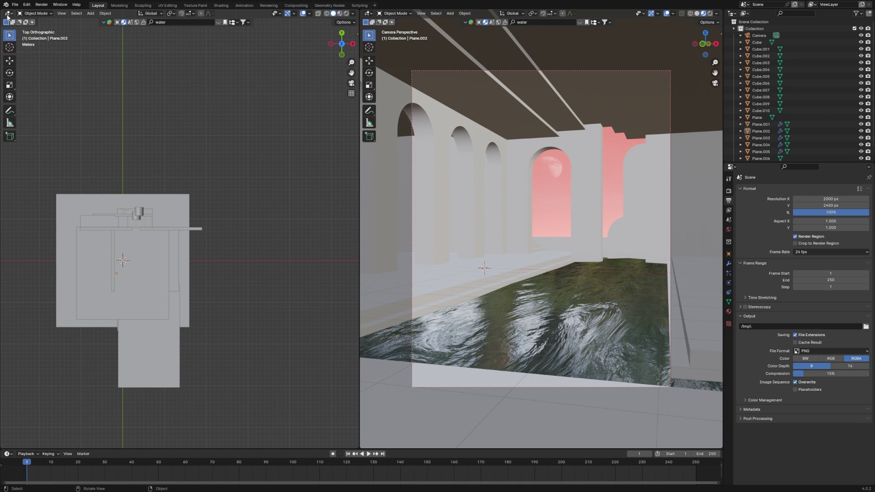
pyautogui.click(7, 14)
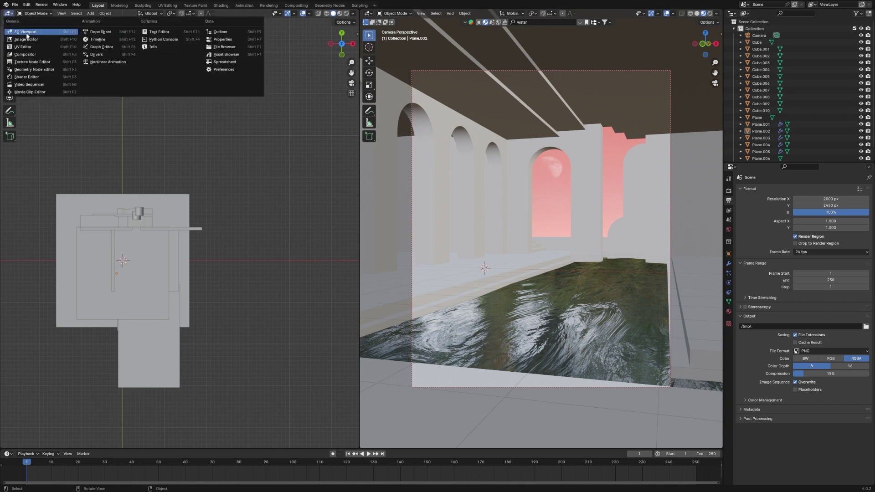
# Step: Make the left area a Shader Editor and give the arched wall a new material eyedropped pink from the backdrop
pyautogui.click(30, 77)
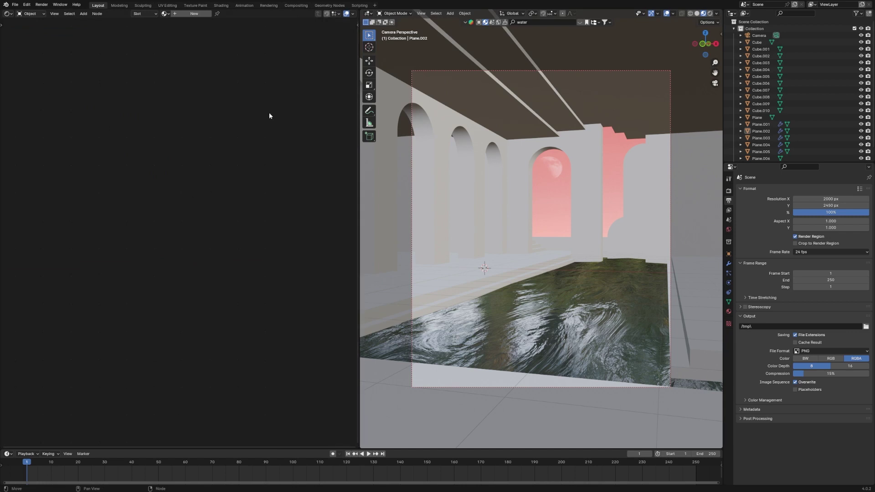
pyautogui.click(472, 208)
pyautogui.click(198, 15)
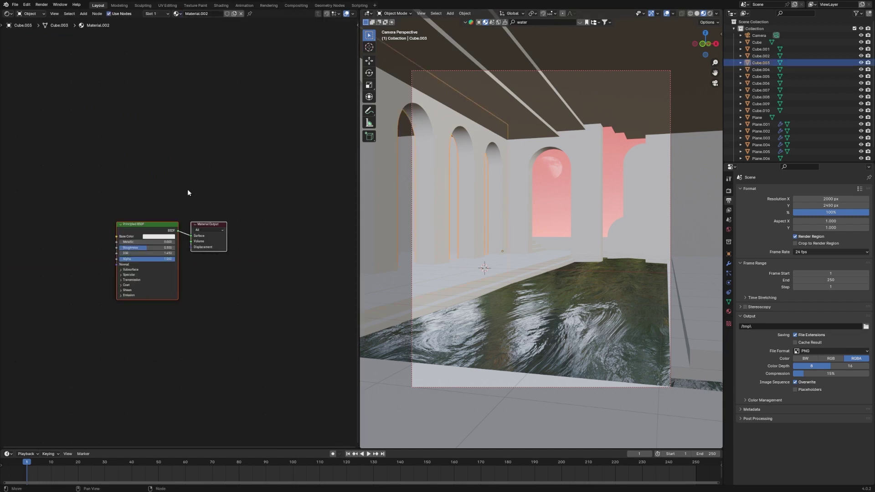
pyautogui.click(190, 249)
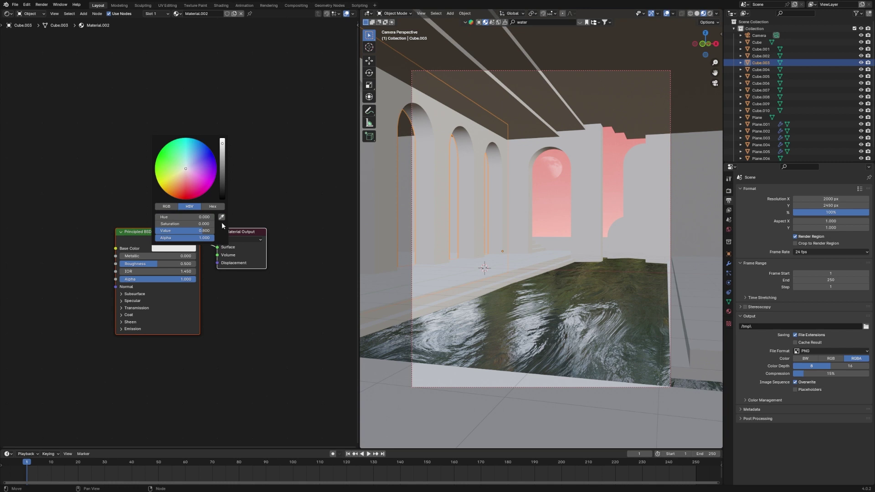
pyautogui.click(221, 217)
pyautogui.click(548, 217)
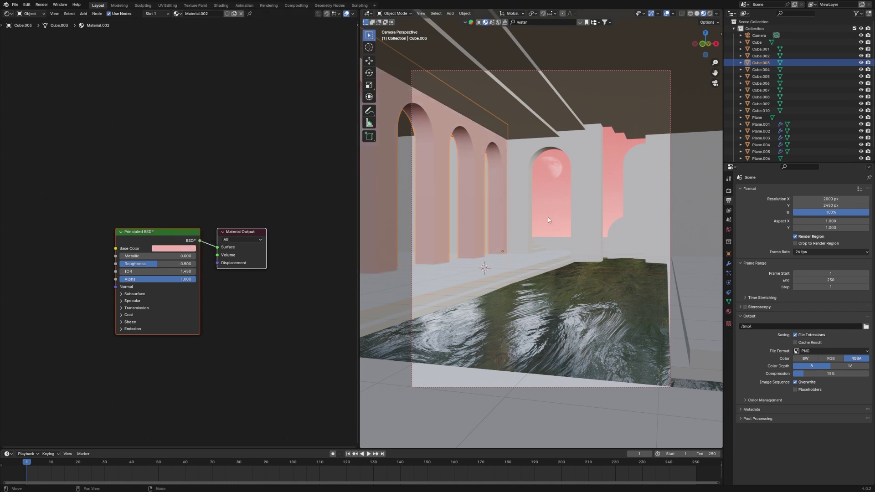
# Step: In rendered view, lighten and desaturate the wall's base colour to a paler pink
pyautogui.click(709, 13)
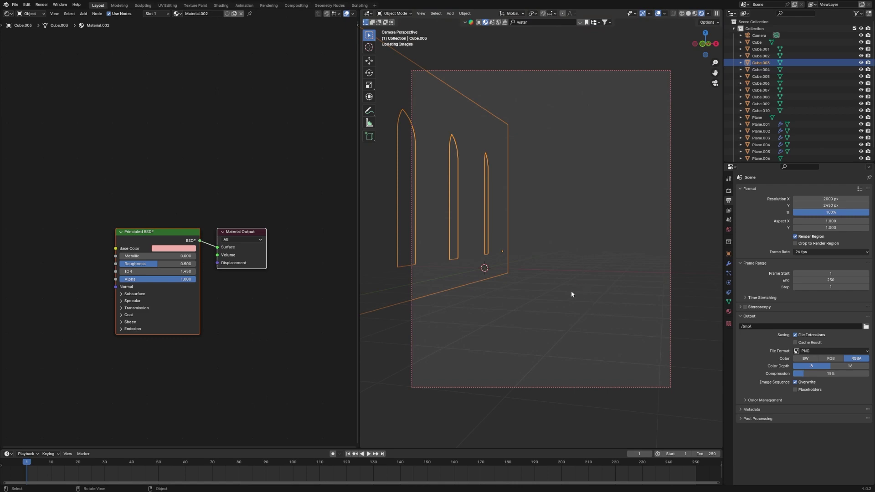
pyautogui.click(528, 284)
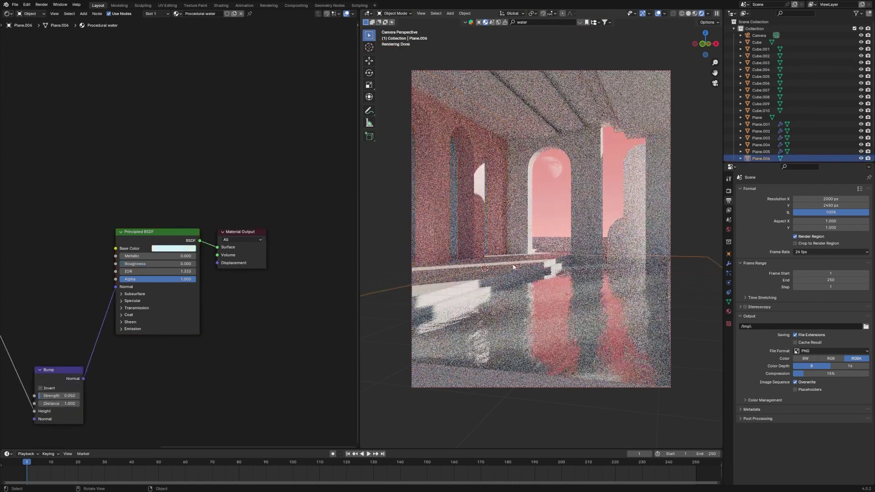
pyautogui.click(498, 237)
pyautogui.click(187, 248)
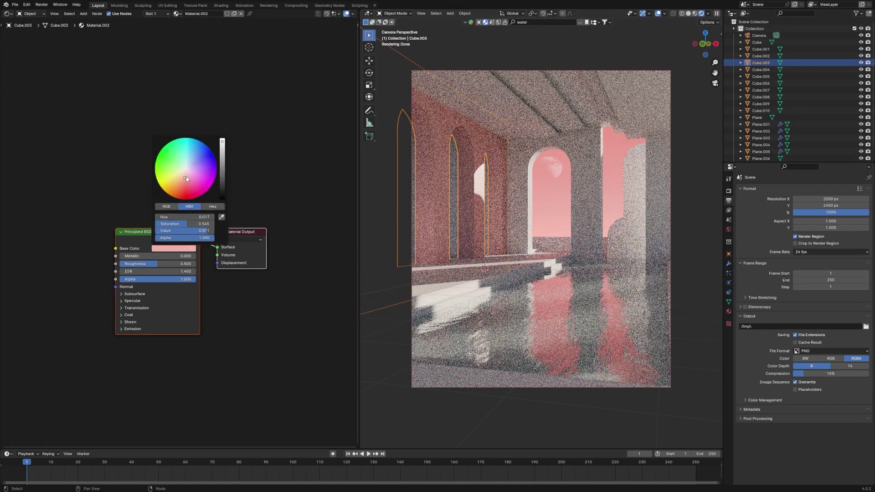
pyautogui.moveTo(186, 179); pyautogui.dragTo(192, 181)
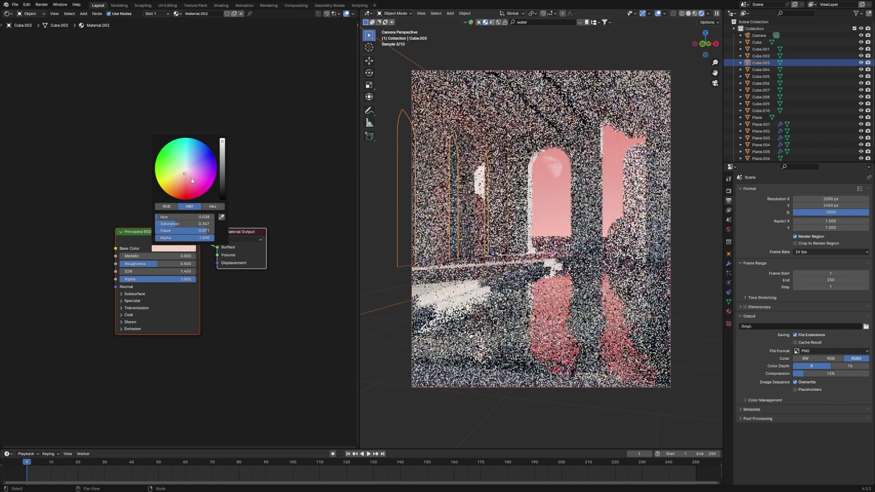
pyautogui.click(309, 217)
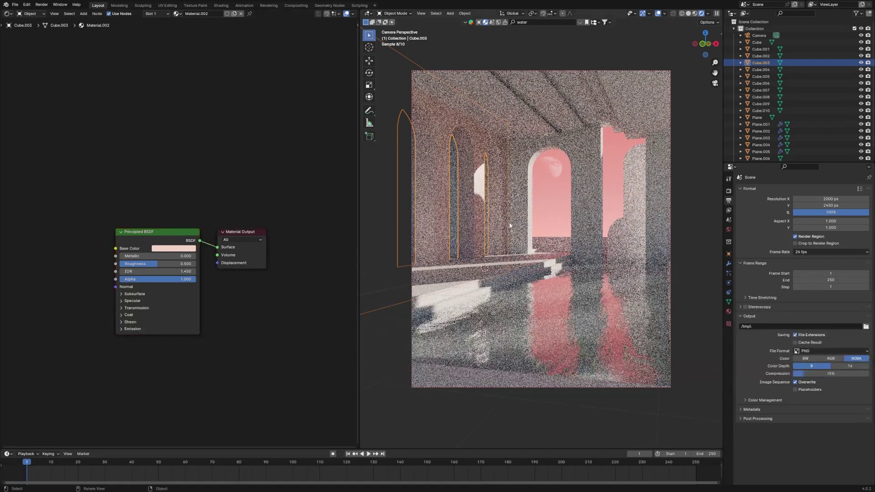
pyautogui.click(510, 225)
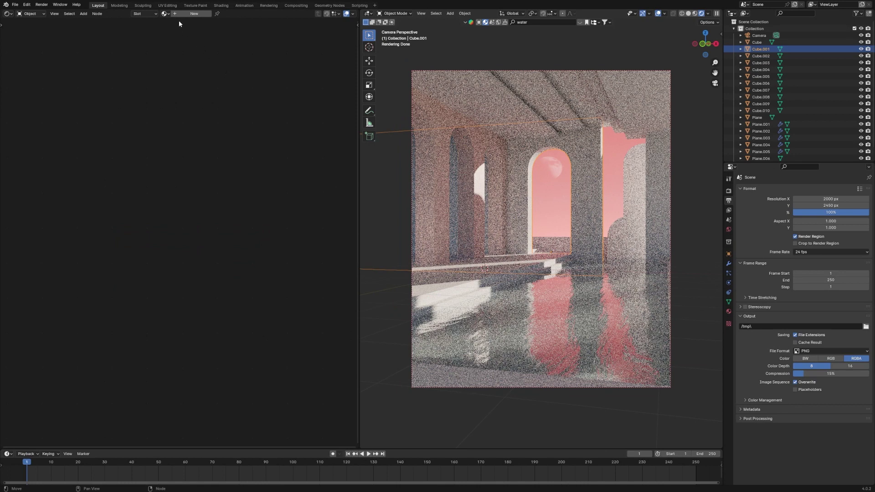
# Step: Assign Material.002 to wall pieces Cube.001, Cube.002 and Cube.010, then save pink house.blend
pyautogui.click(165, 14)
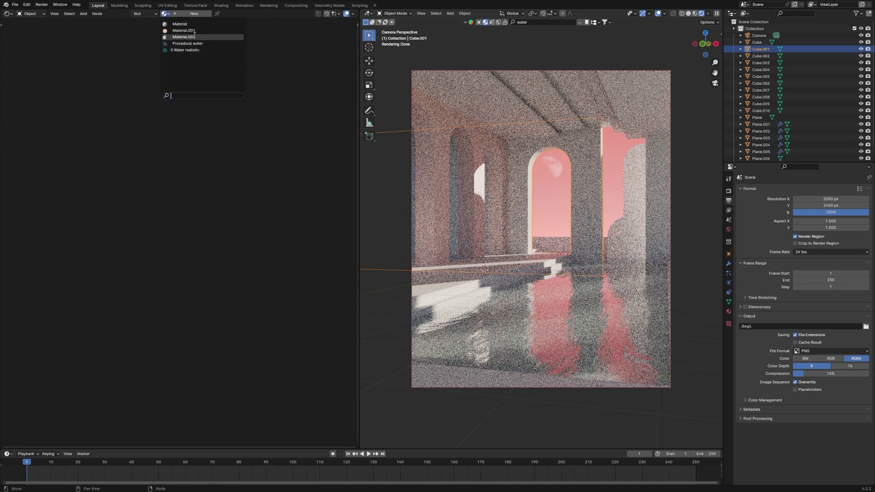
pyautogui.click(184, 37)
pyautogui.click(695, 13)
pyautogui.click(613, 275)
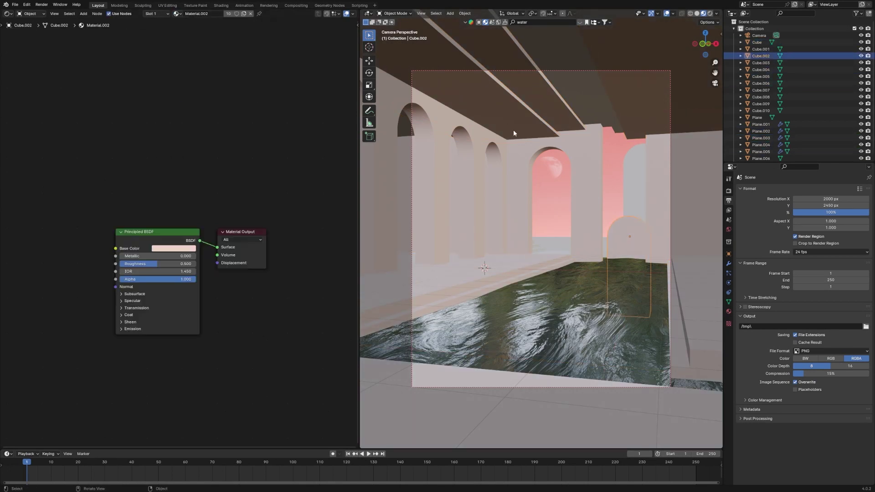
pyautogui.click(514, 132)
pyautogui.click(176, 14)
pyautogui.click(183, 37)
pyautogui.hotkey('ctrl', 's')
pyautogui.click(697, 13)
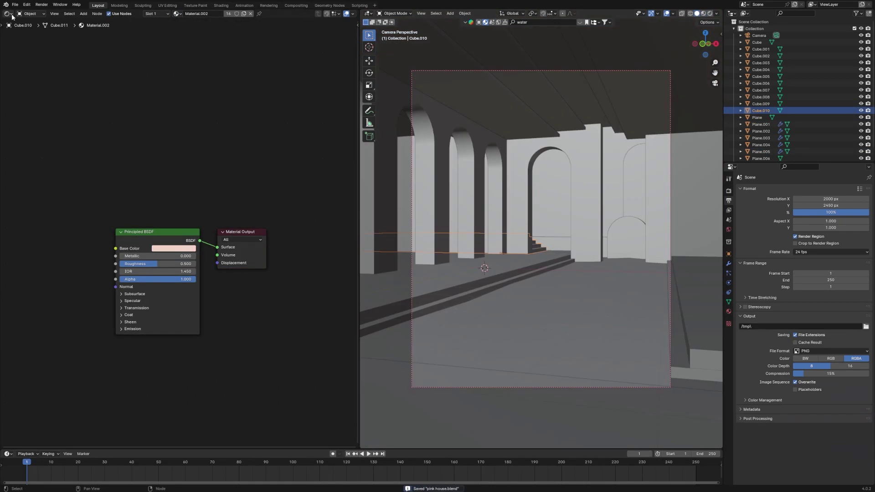